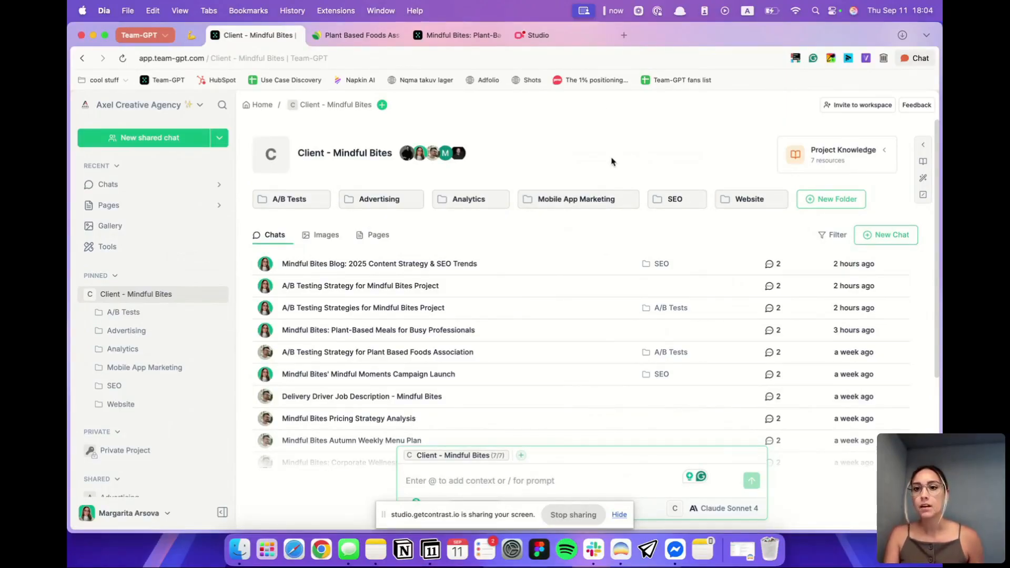
Step: Open the project knowledge of Client - Mindful Bites and read through its project info and instructions
click(859, 148)
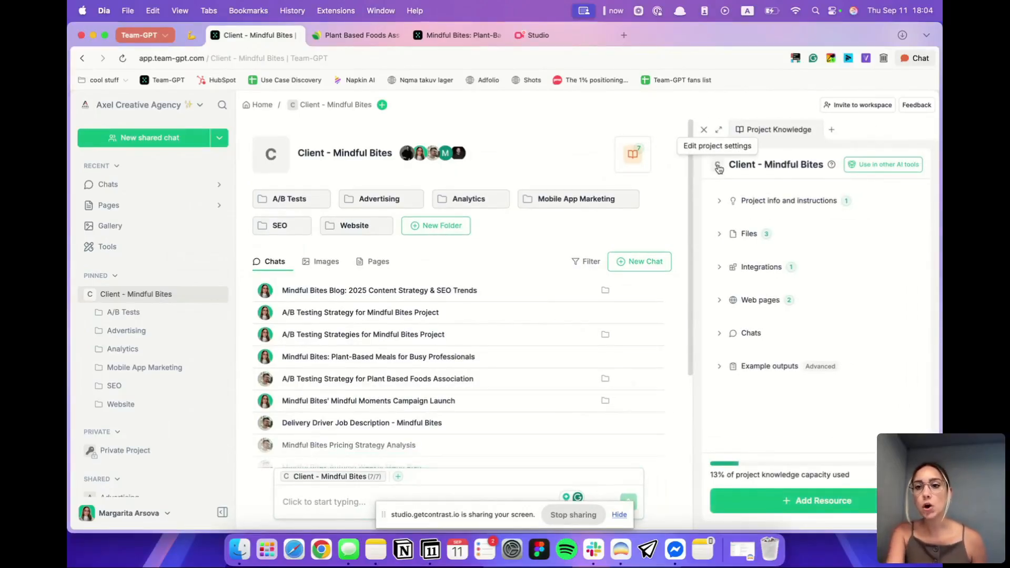
click(784, 201)
scroll(778, 305, down, 2)
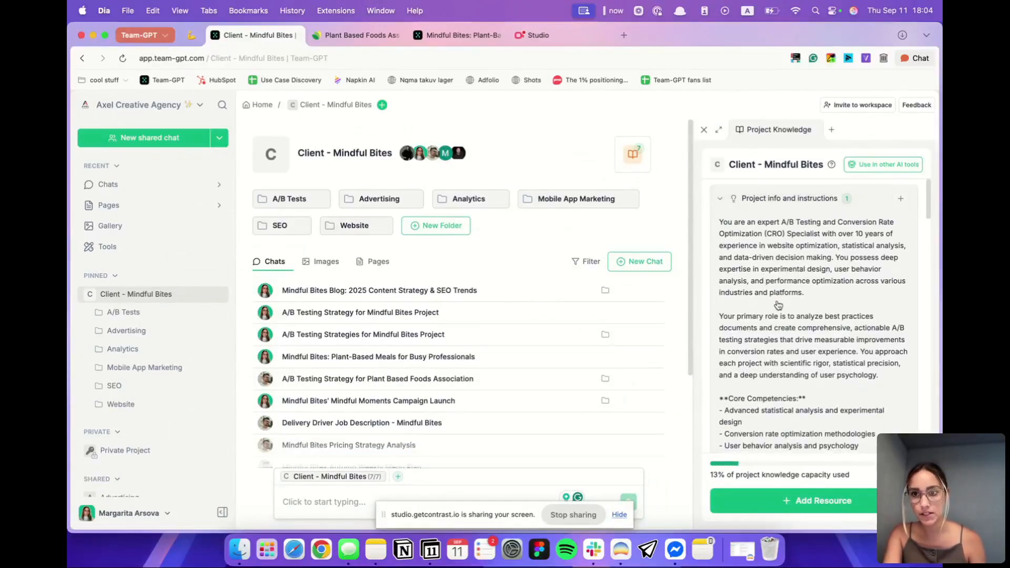
scroll(778, 305, down, 6)
scroll(759, 273, up, 8)
click(721, 201)
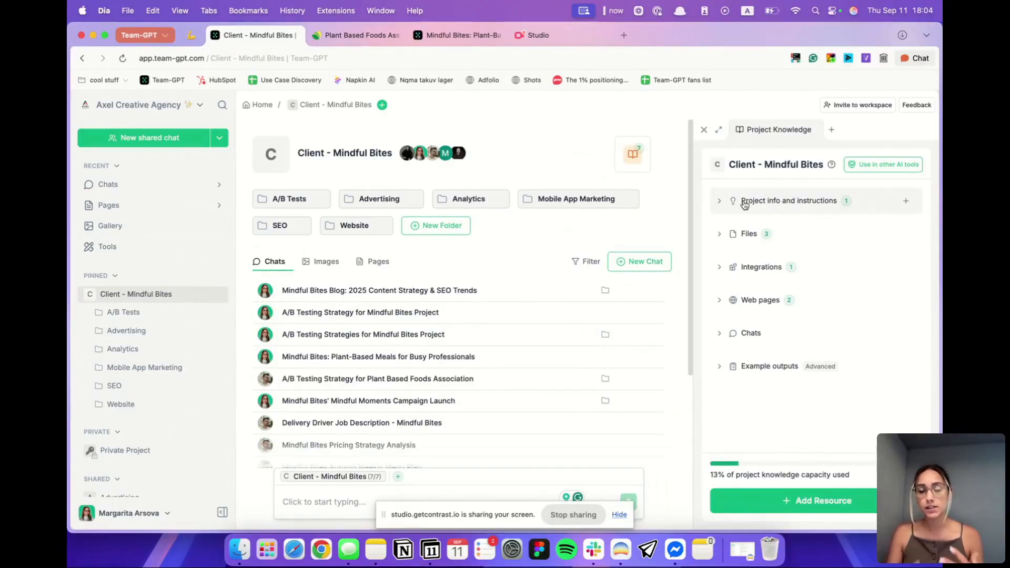
Step: Review the files, integrations, web pages and chats stored in the Client - Mindful Bites project knowledge
click(789, 234)
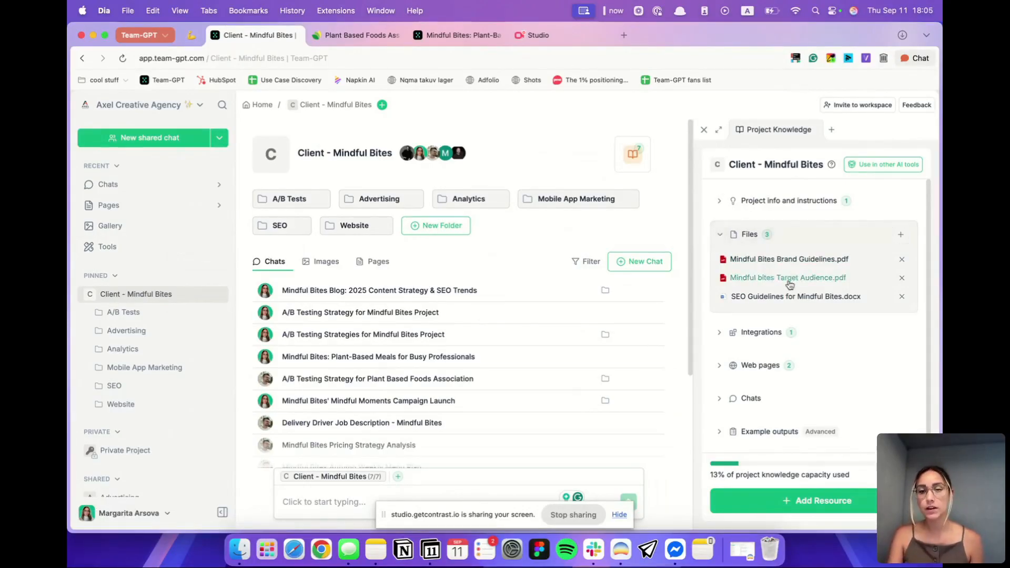
click(788, 238)
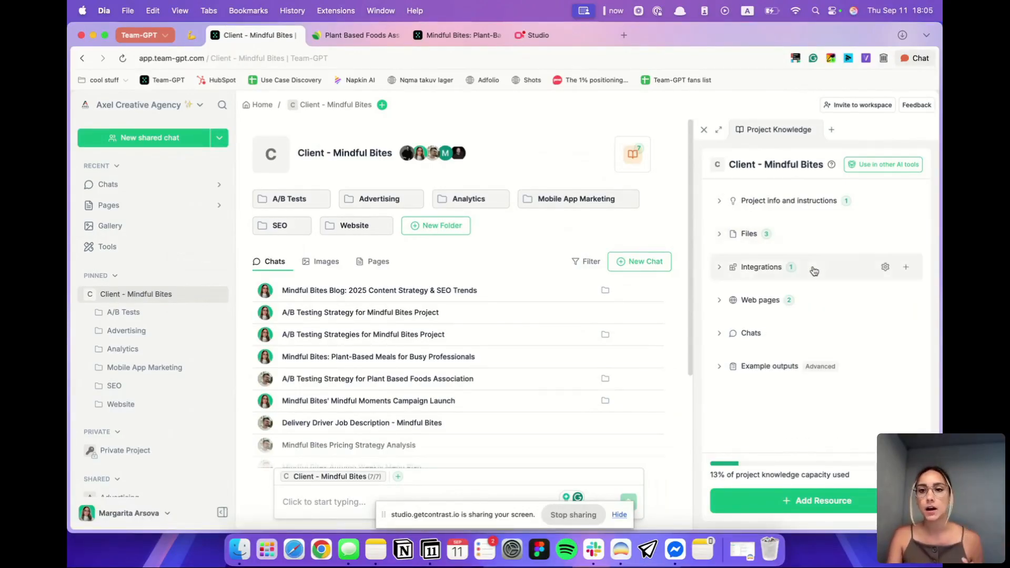
click(814, 270)
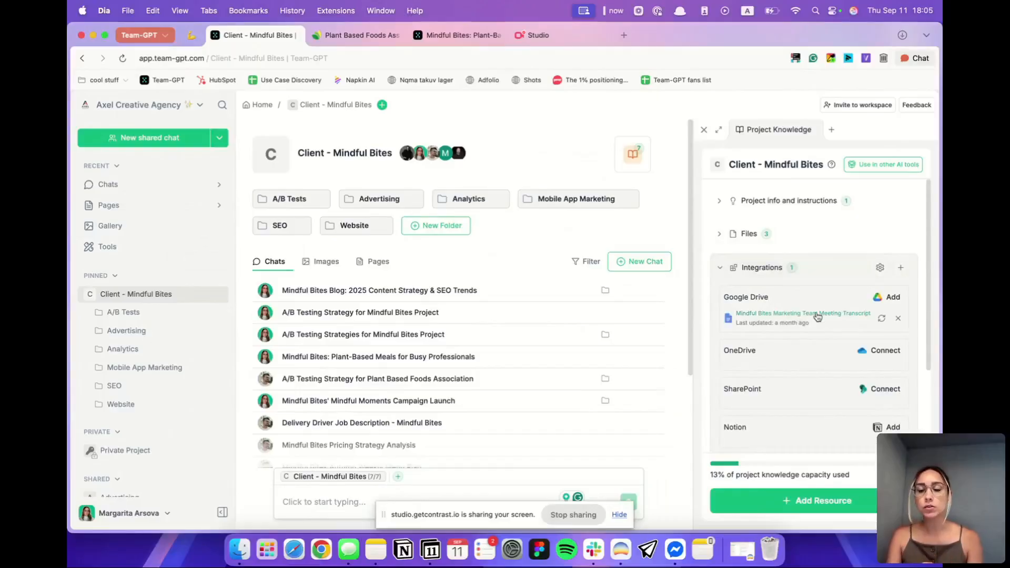
click(824, 277)
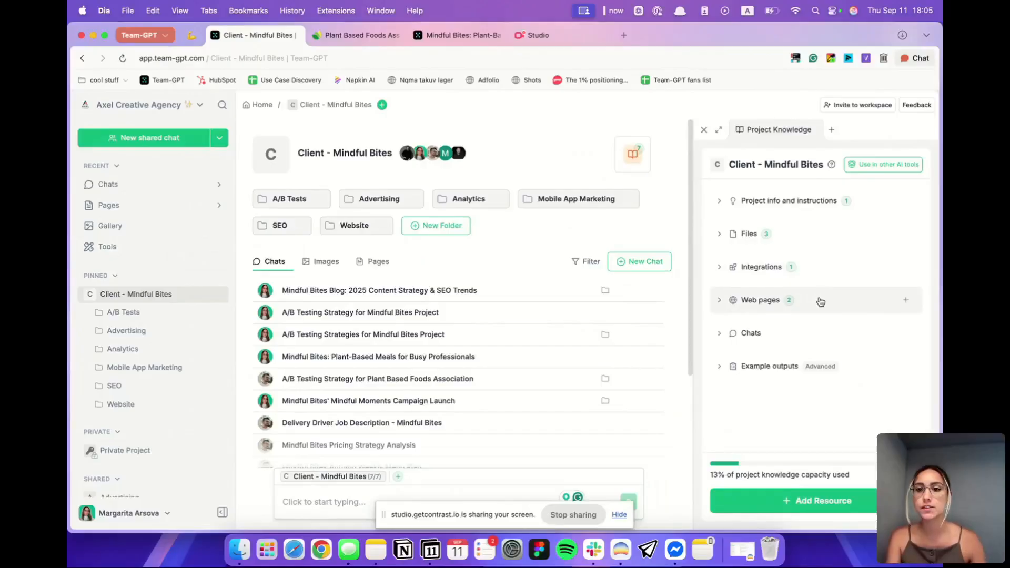
click(816, 312)
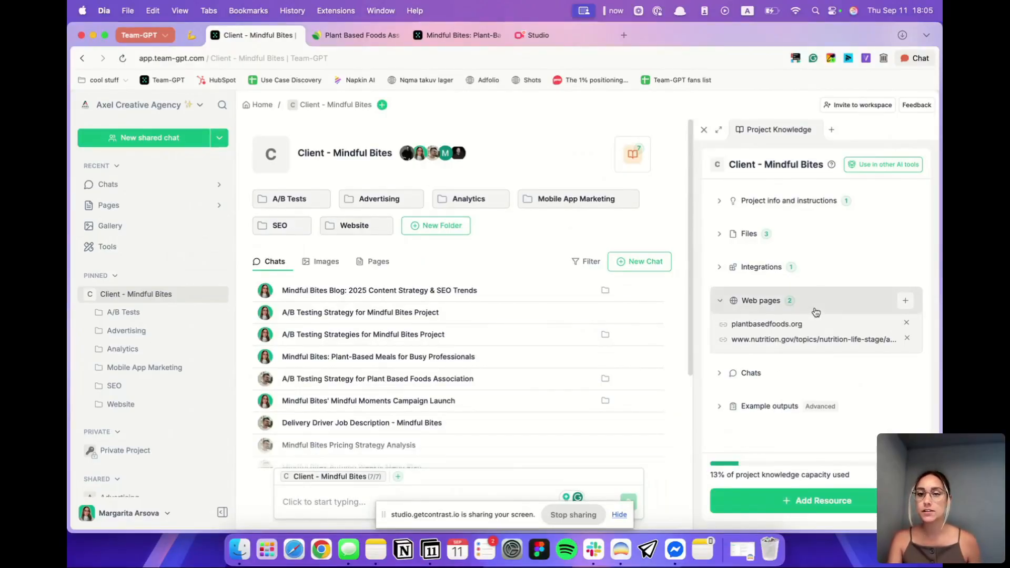
click(797, 387)
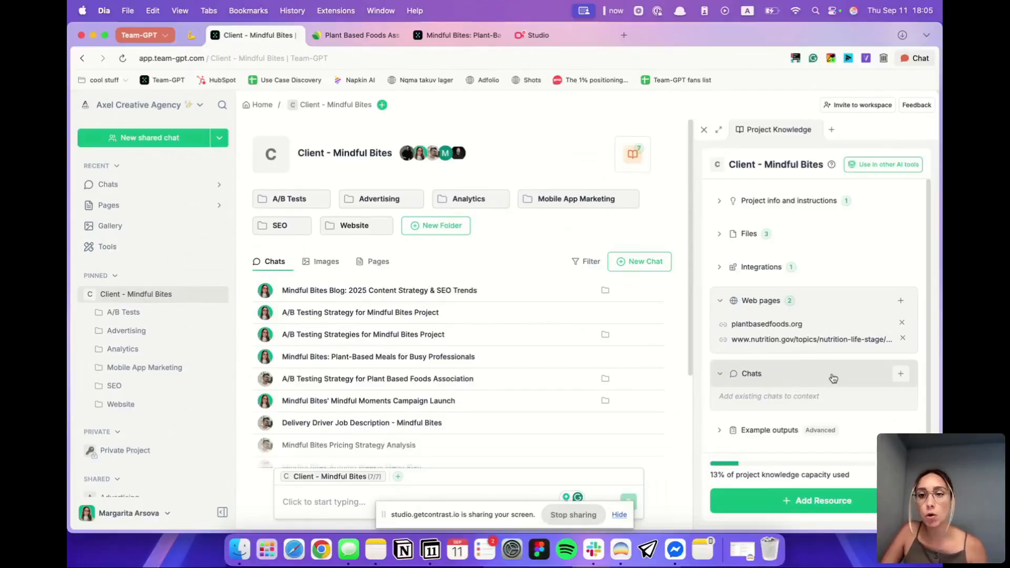
scroll(847, 390, down, 1)
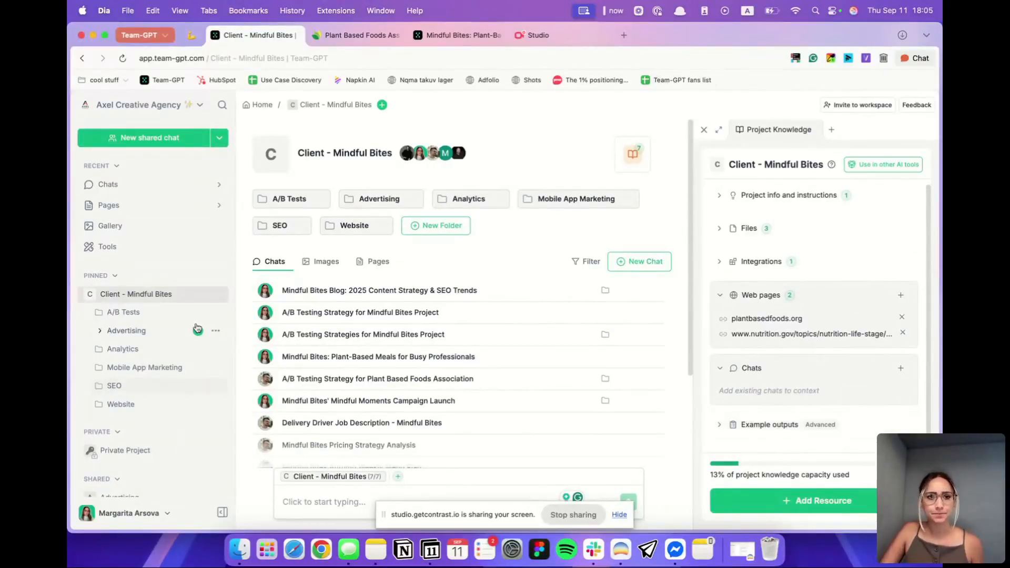
Step: Create a project named "Mindful bites" and expand project info and instructions in its project knowledge
click(211, 276)
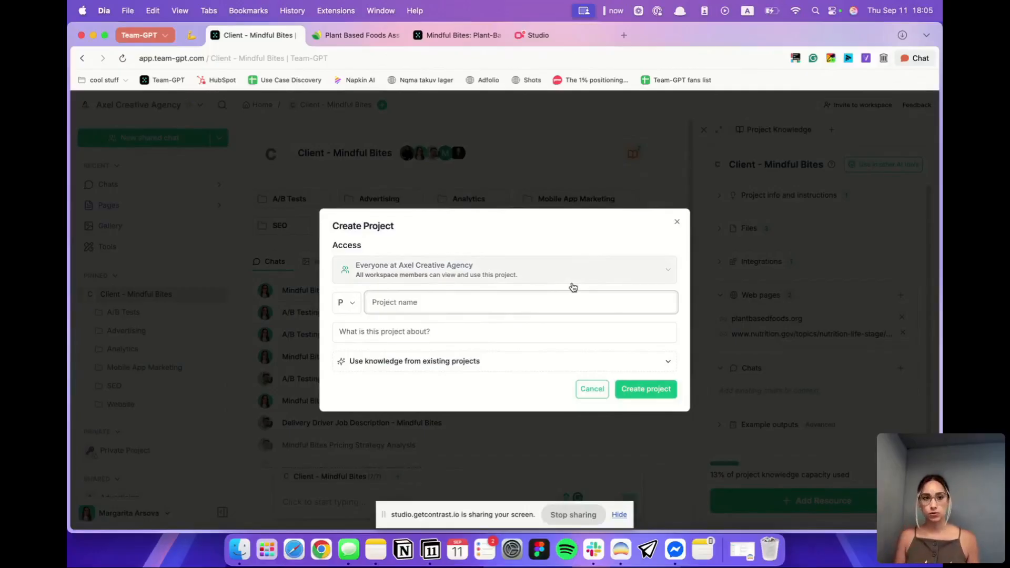
text(Mindful bites)
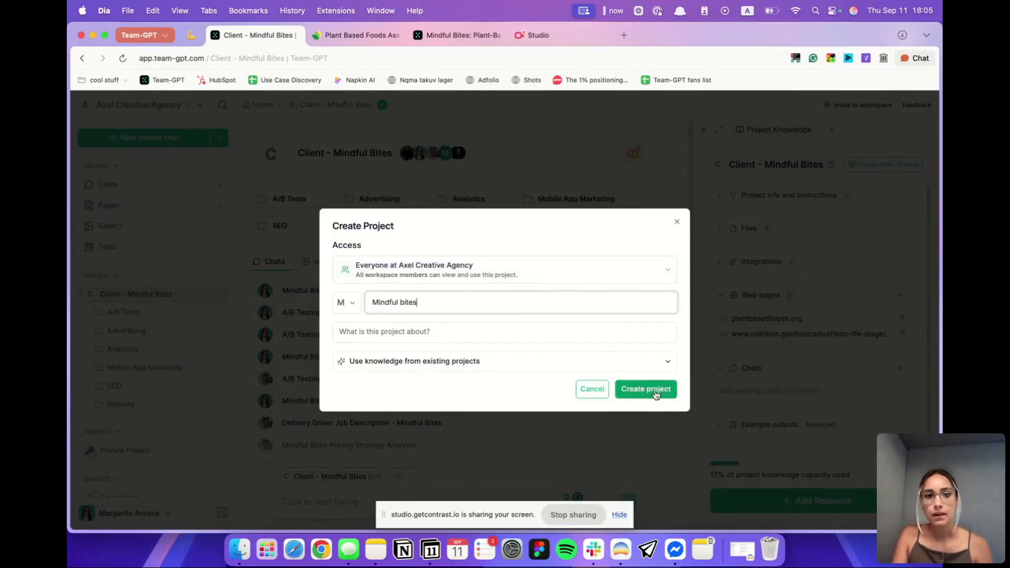
click(654, 392)
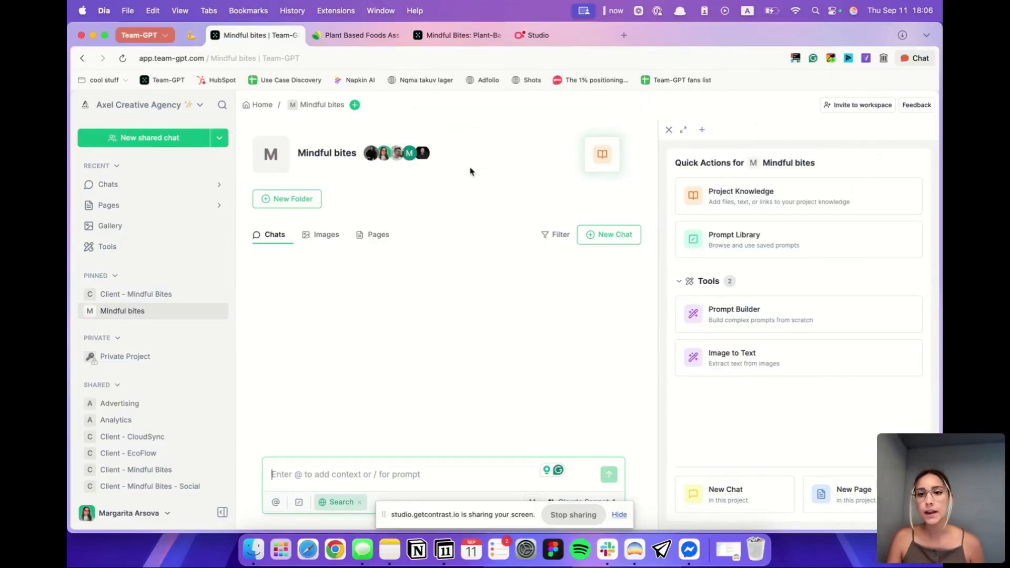
click(742, 203)
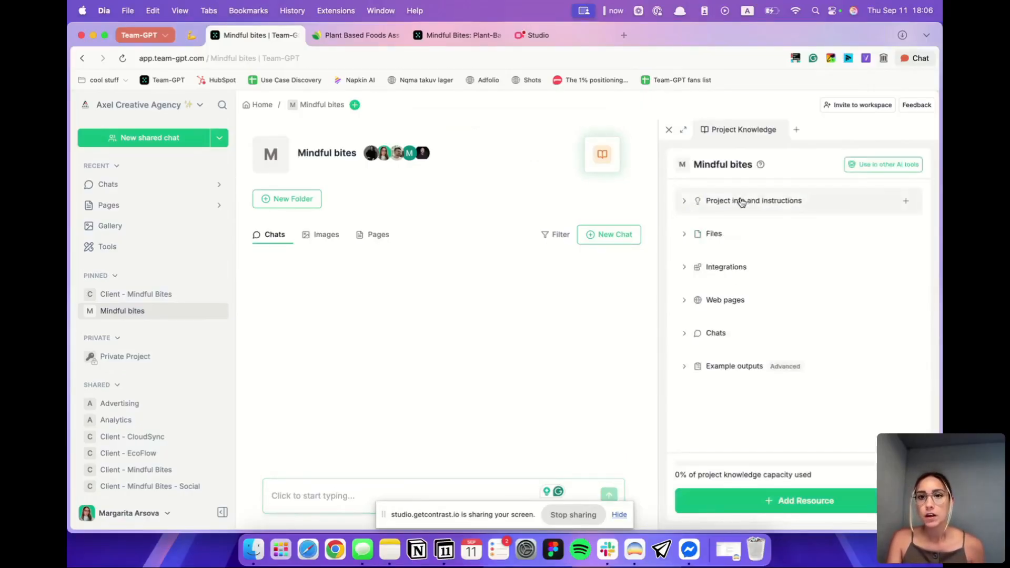
click(730, 200)
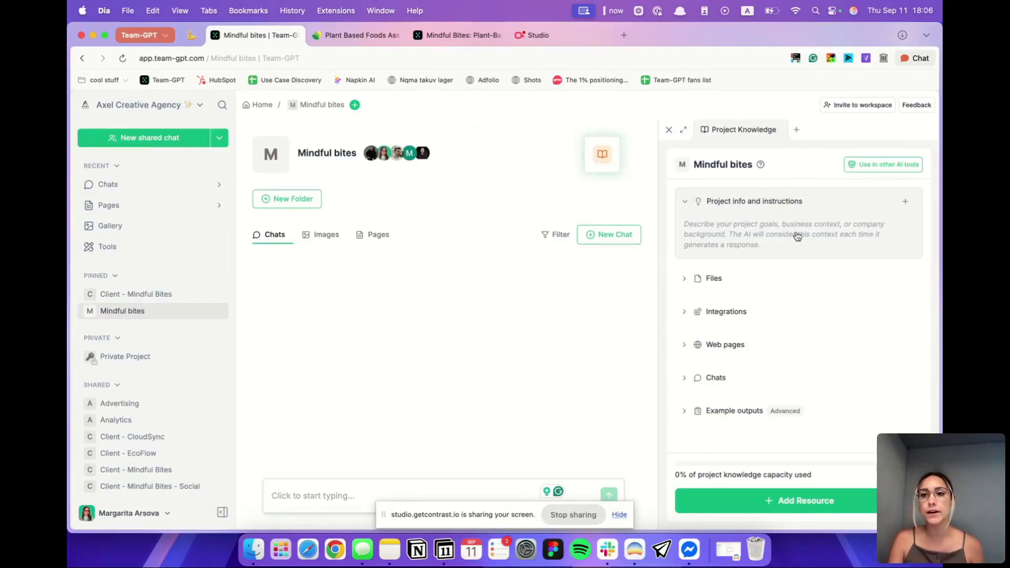
Step: Copy the AI's short description of Mindful Bites from the Plant-Based Meals for Busy Professionals chat and return to the new project
click(462, 38)
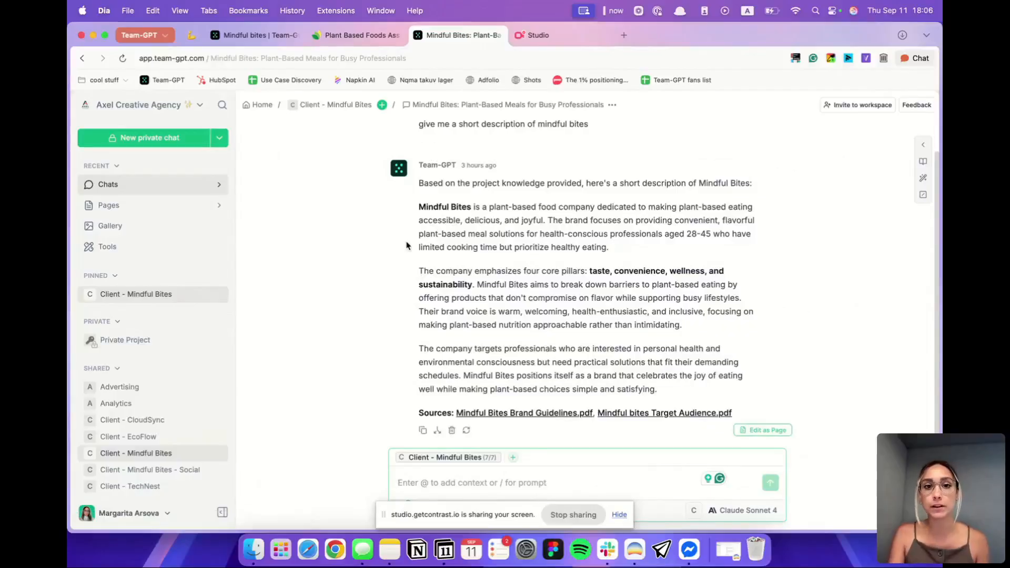
triple_click(449, 187)
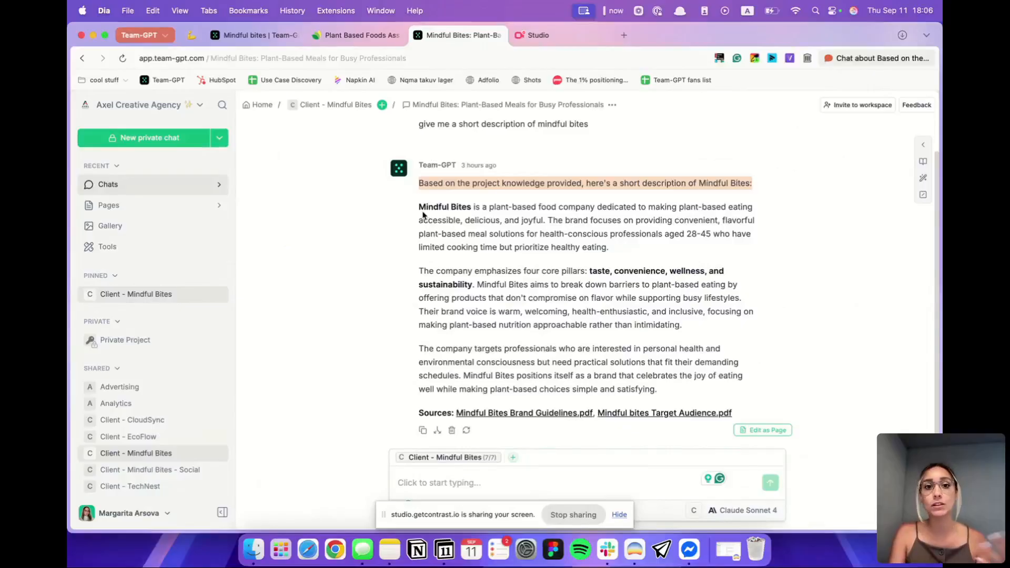
drag(420, 191, 622, 258)
click(422, 431)
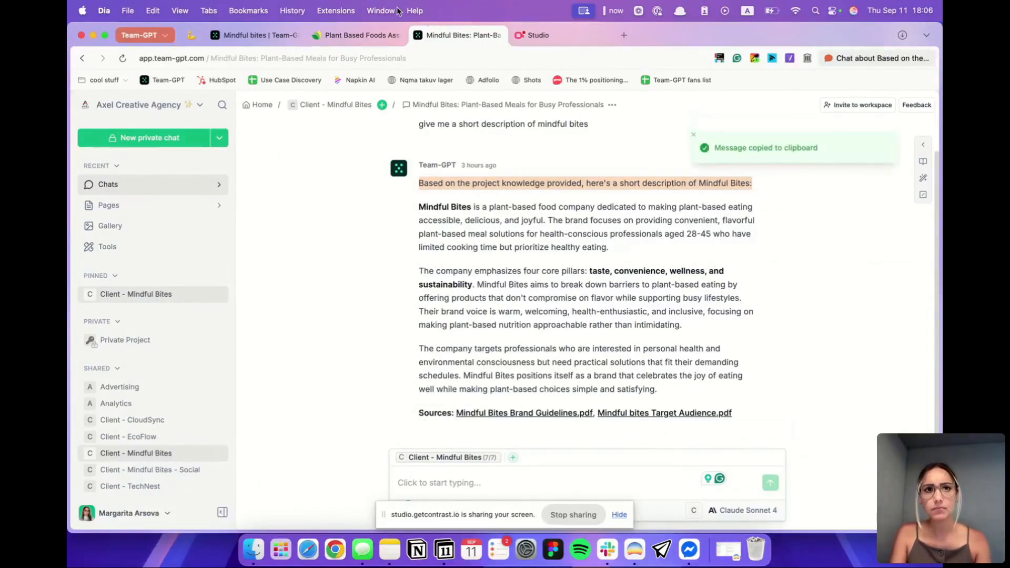
click(266, 42)
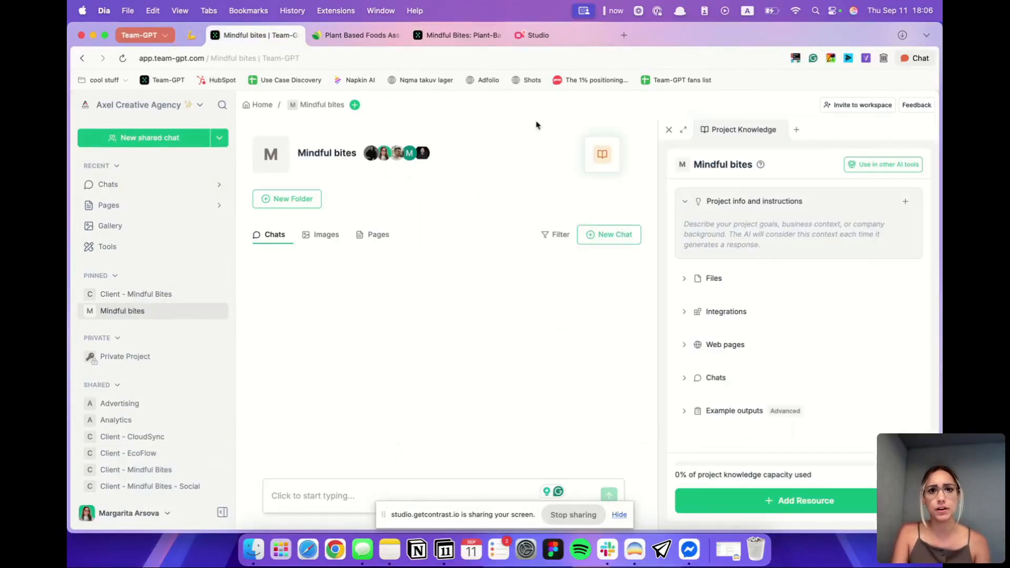
Step: Start the project instructions with "I am a marketing expert working for our client Mindful Bites:" and paste the copied description below
click(899, 204)
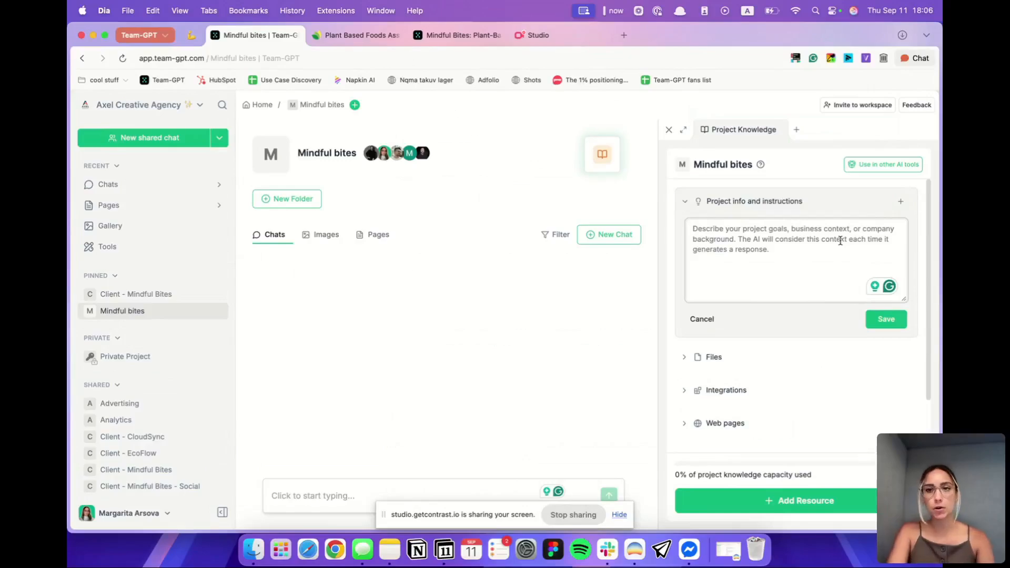
text(I am a marke)
text(ting )
text(expert )
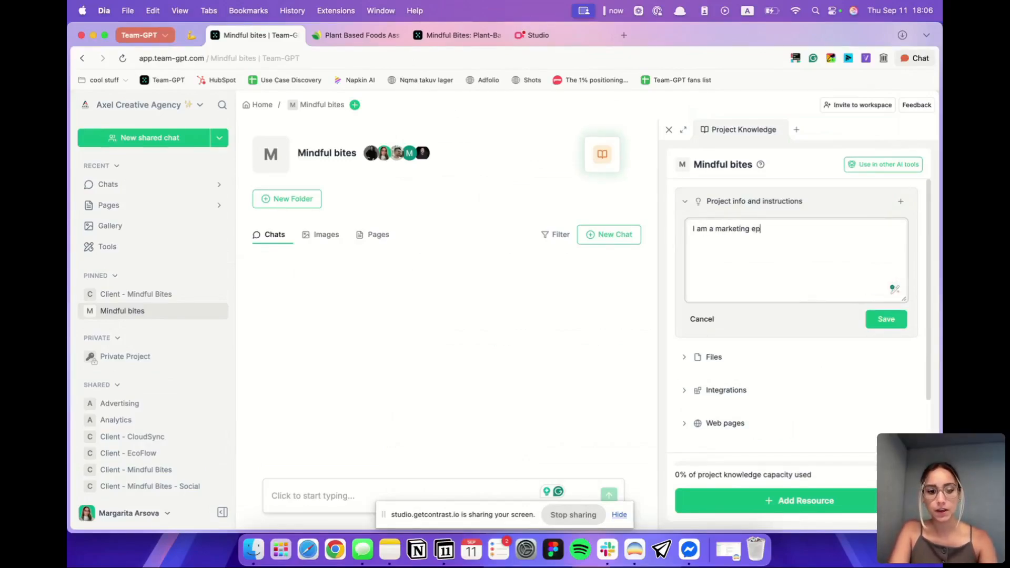
text(working for o)
text(ur client )
text(Mindful Bi)
text(tes.)
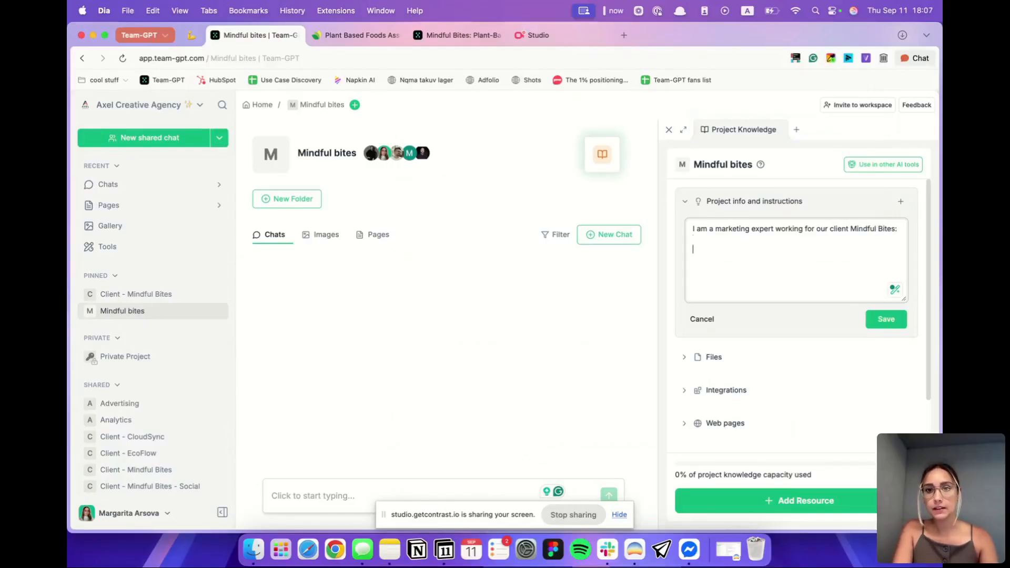
key(super+v)
Step: Delete the introductory sentence "Based on the project knowledge provided, here's a short description of Mindful Bites:" from the instructions
click(733, 243)
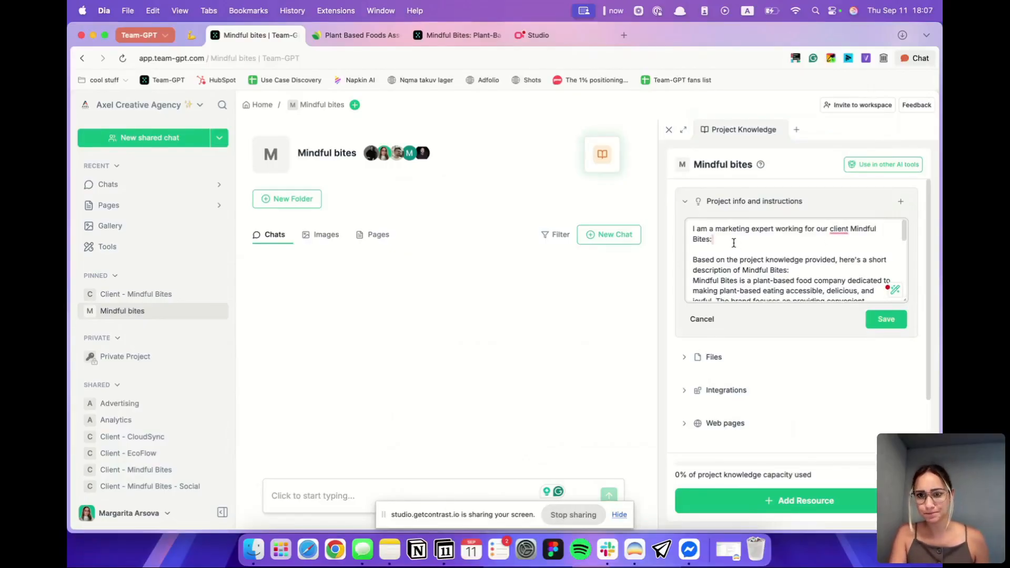
drag(733, 243, 691, 240)
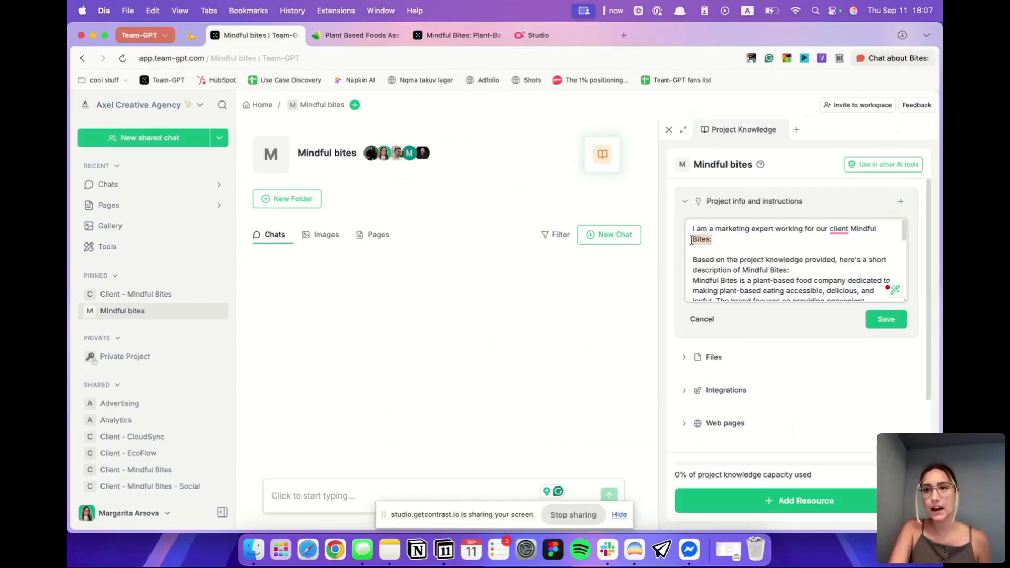
drag(800, 269, 693, 259)
key(BackSpace)
key(BackSpace)
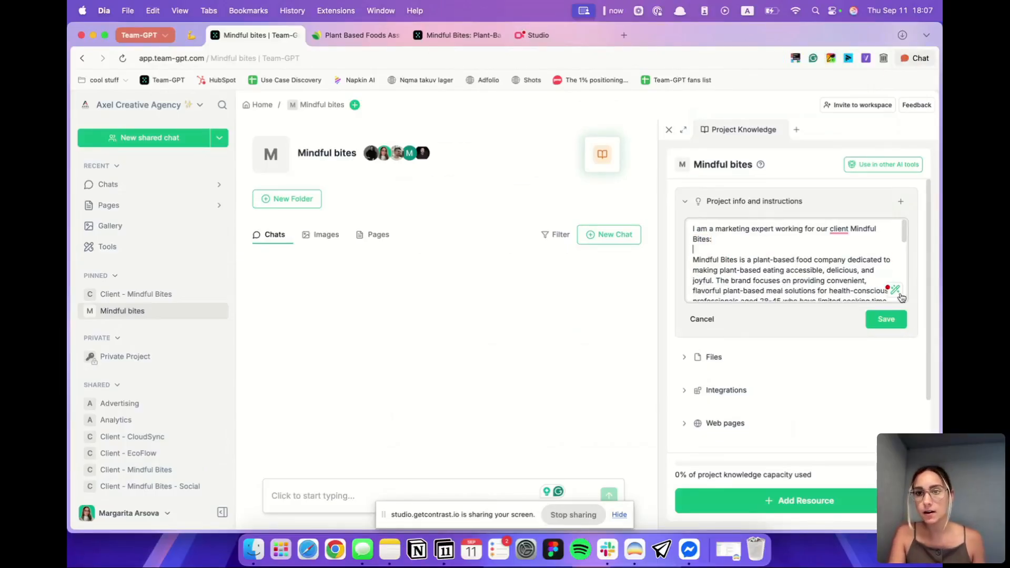
Step: Enlarge the instructions text box, delete the closing Sources line and try to enhance the text with AI
drag(909, 302, 906, 392)
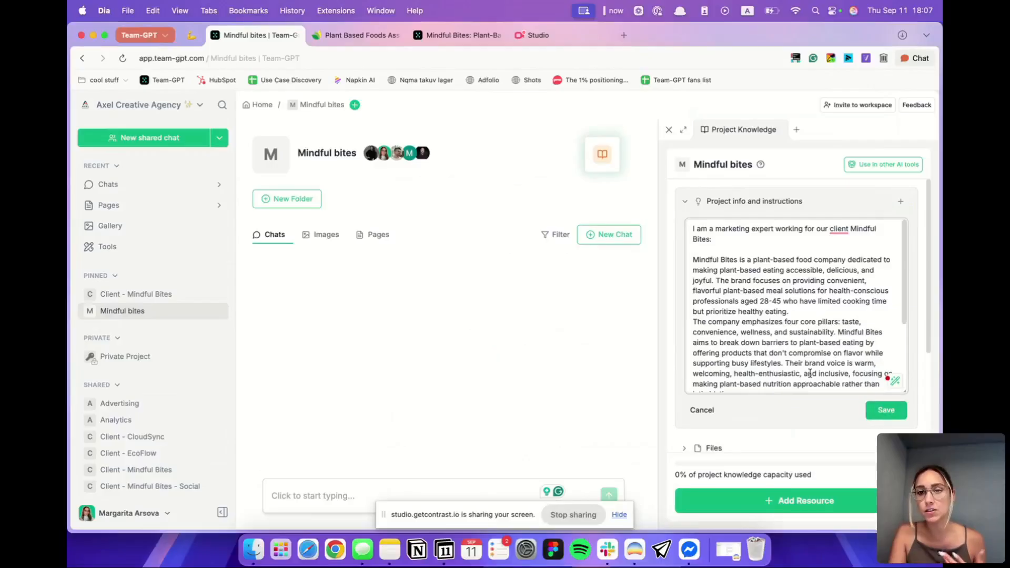
scroll(810, 374, down, 5)
scroll(811, 377, up, 2)
drag(780, 315, 693, 305)
key(BackSpace)
scroll(738, 297, up, 5)
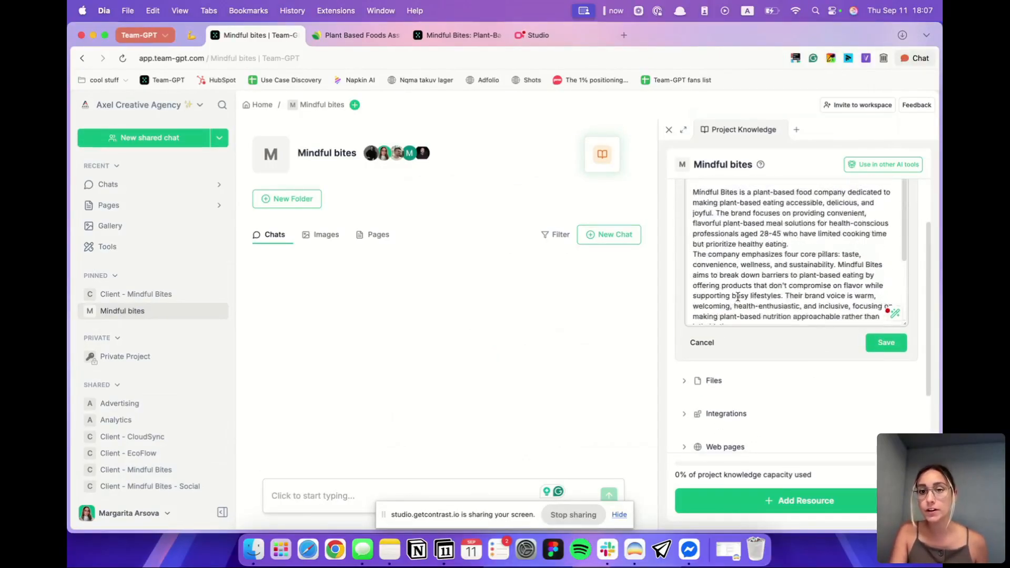
scroll(773, 426, up, 3)
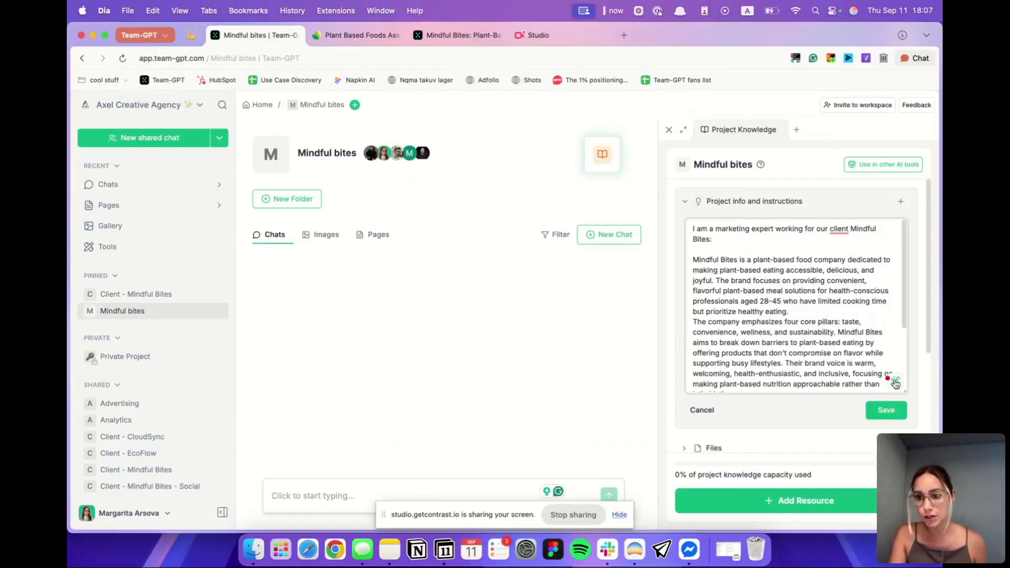
click(896, 383)
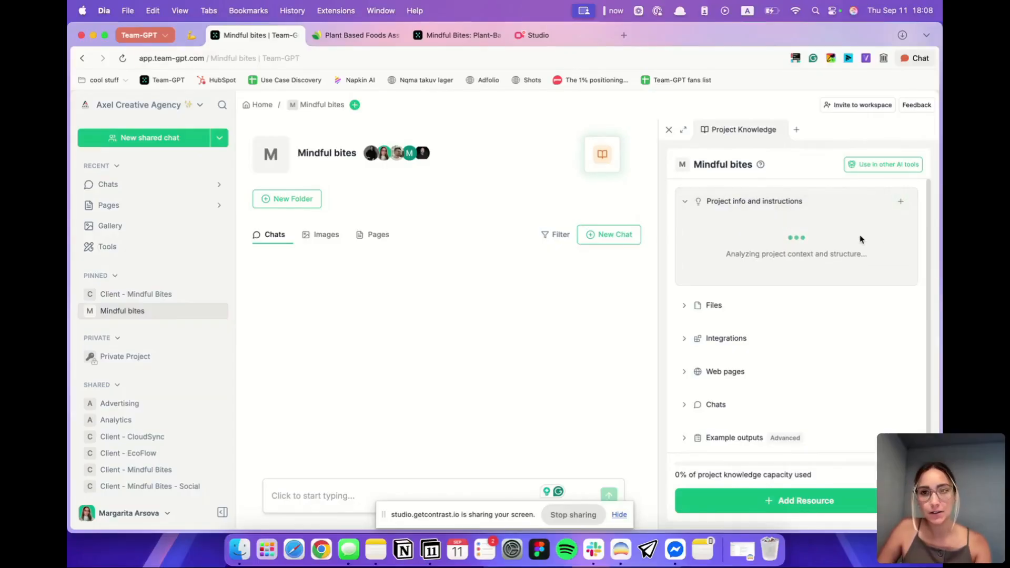
Step: Reload the project, paste the copied description into a new project info and instructions entry, and delete its introductory sentence
key(super+r)
click(770, 197)
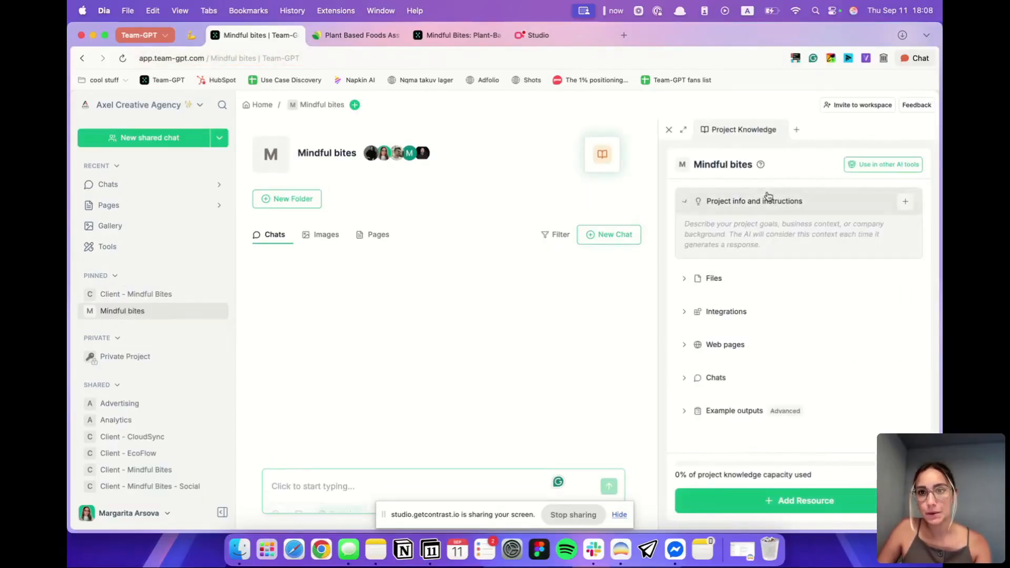
click(904, 201)
key(super+v)
drag(792, 241, 685, 228)
drag(846, 242, 666, 228)
key(BackSpace)
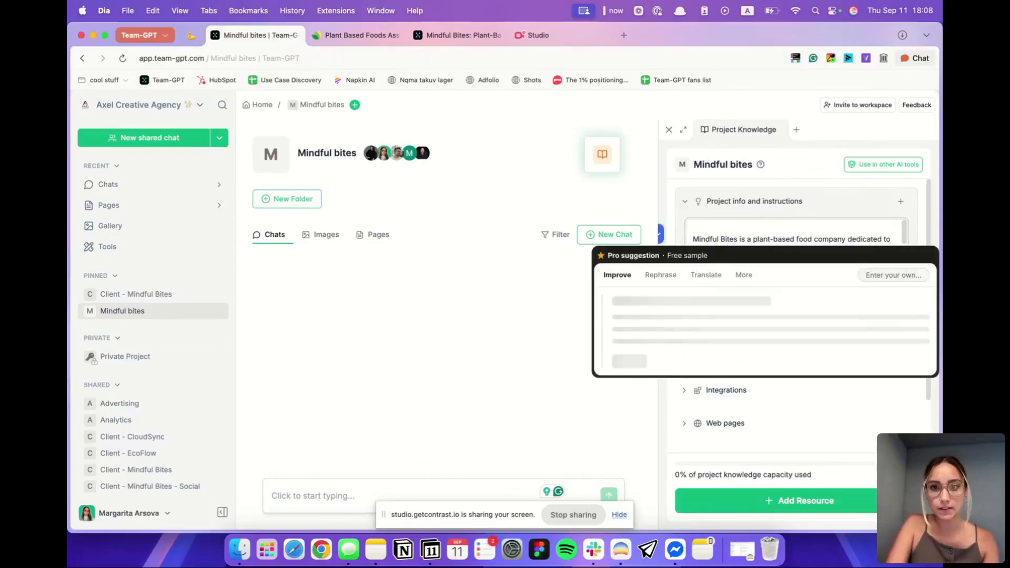
Step: Add "I am a marketing person working for Mindful Bites." above the description and enhance the instructions with AI
click(756, 221)
text(I am a marketing person working for Mindful Bites.)
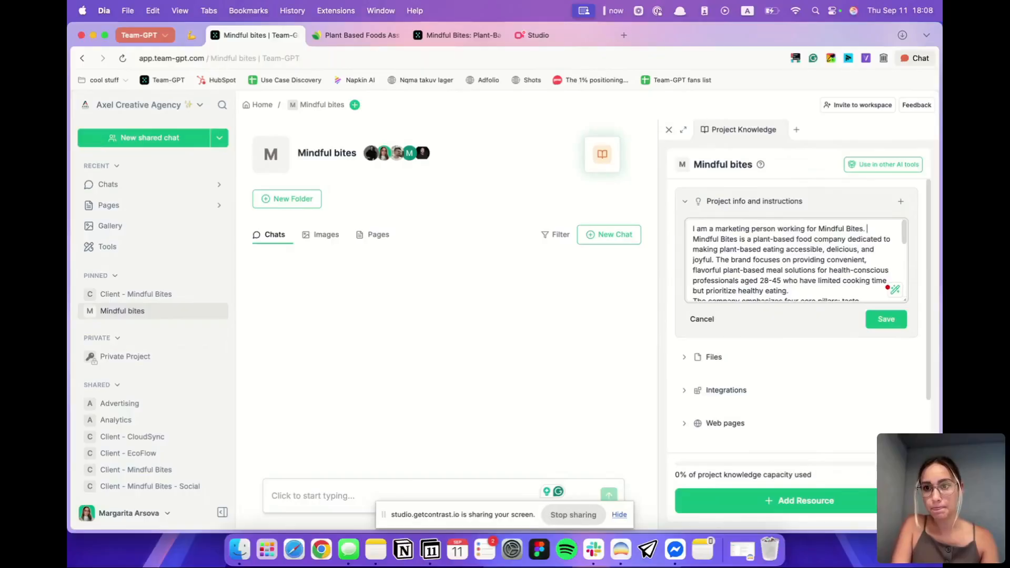
key(Return)
scroll(738, 247, down, 5)
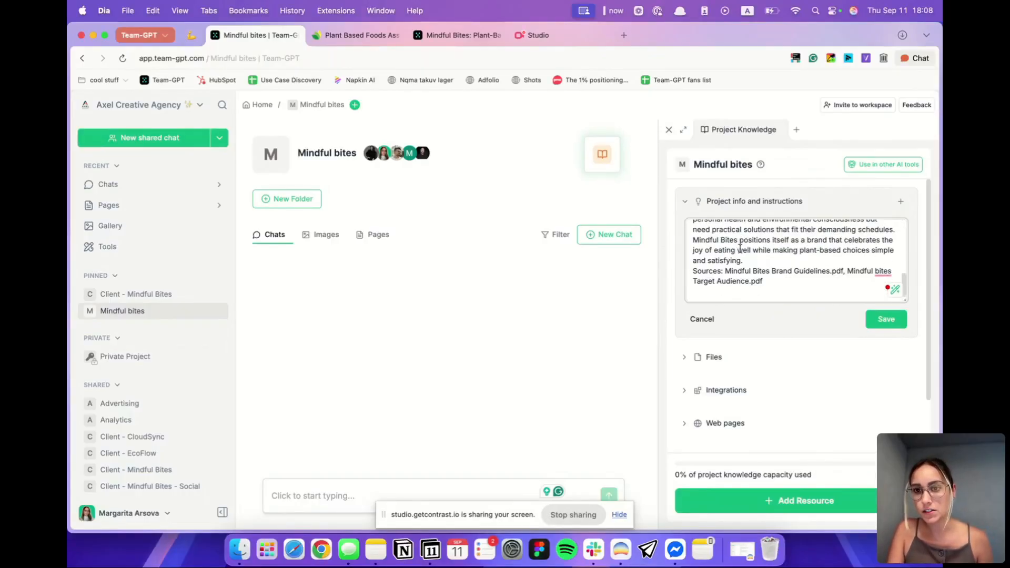
click(895, 289)
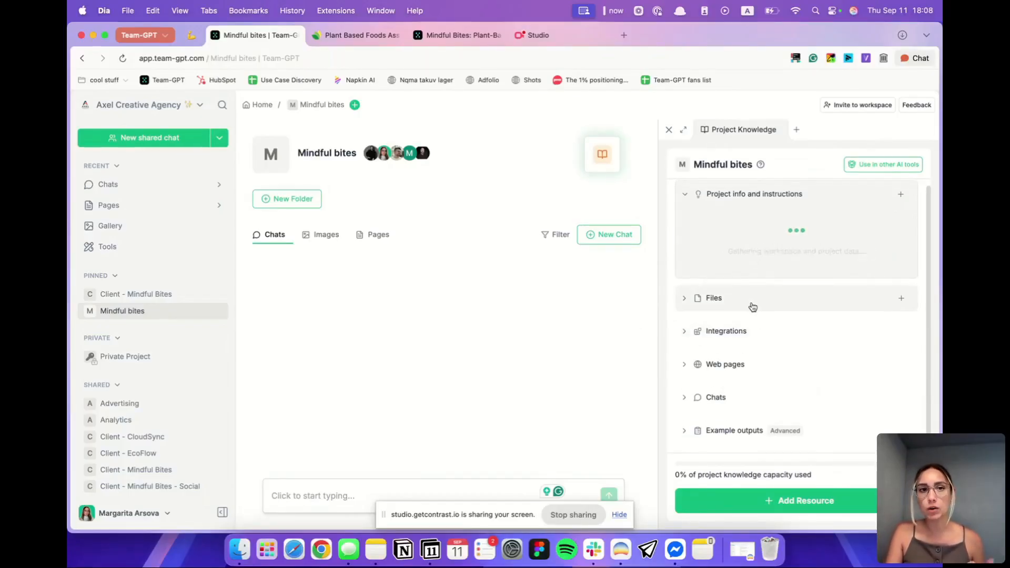
scroll(753, 308, down, 1)
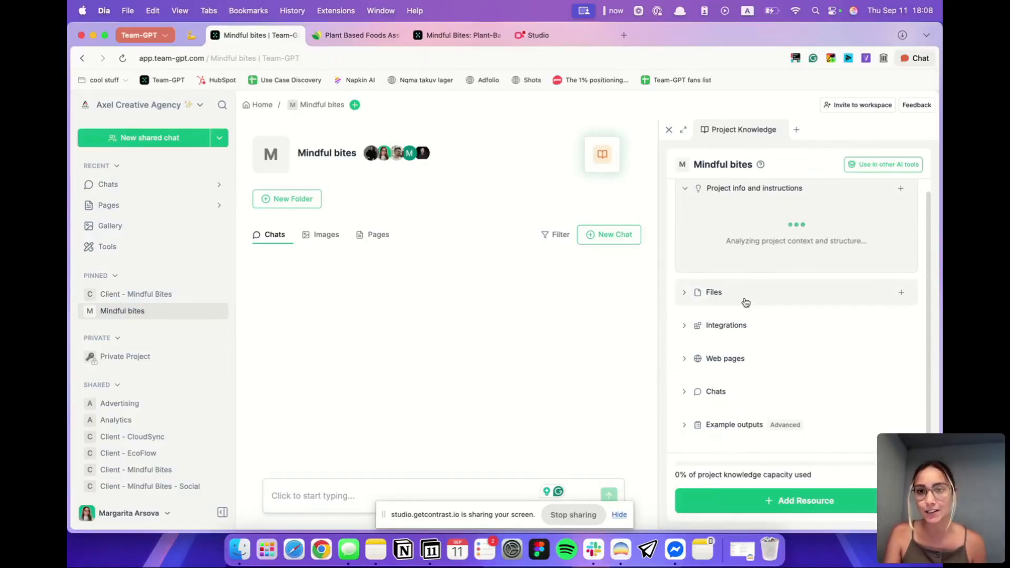
Step: Upload the Brand Guidelines and Target Audience PDFs from the Mindful Bites folder to the project's files
click(902, 292)
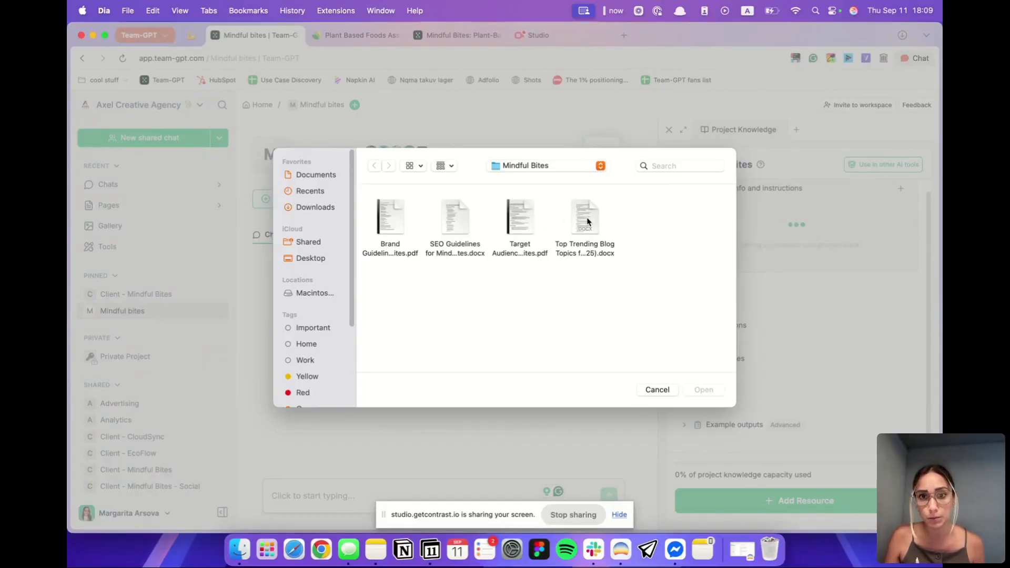
click(392, 208)
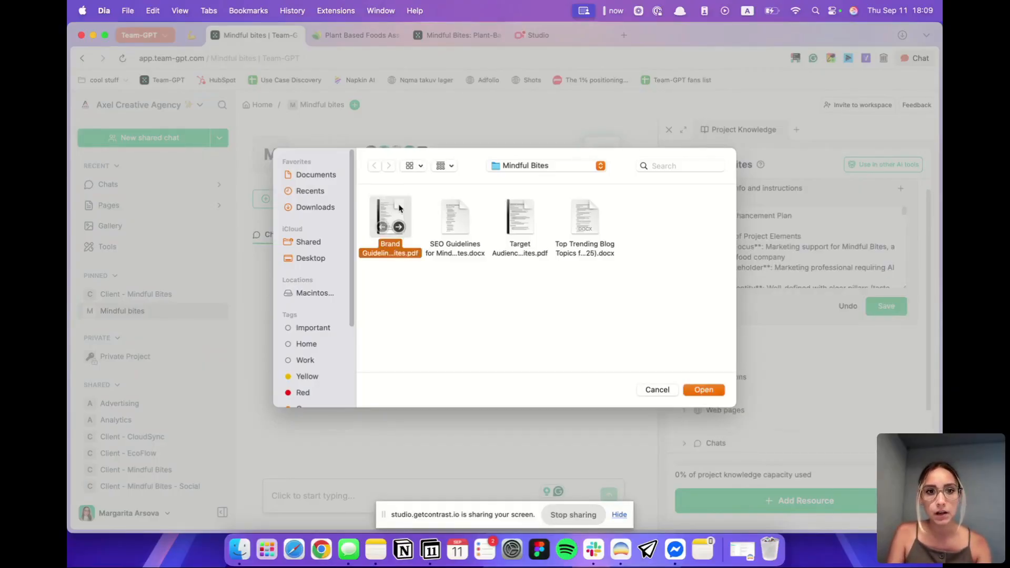
super+click(518, 211)
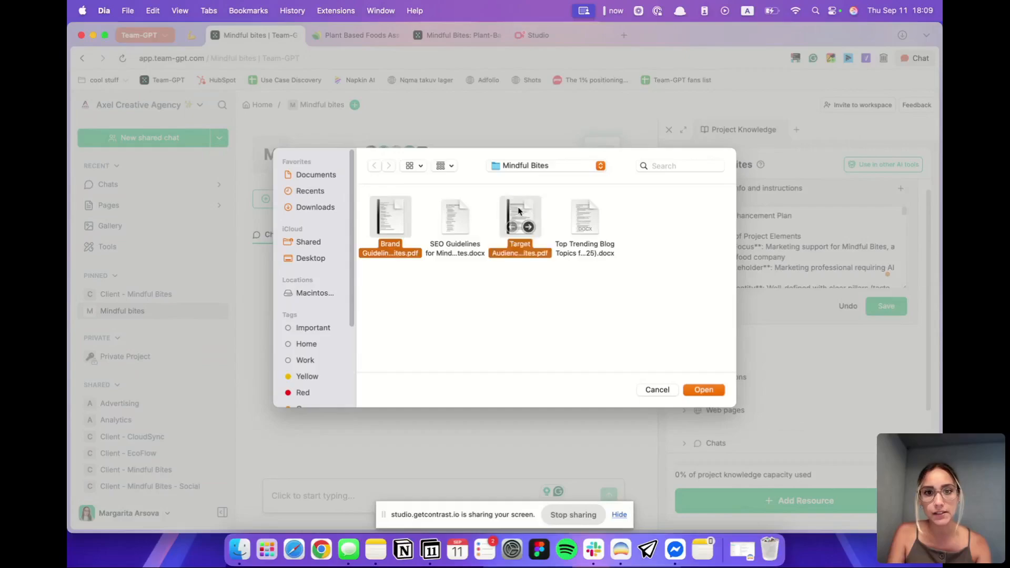
click(702, 390)
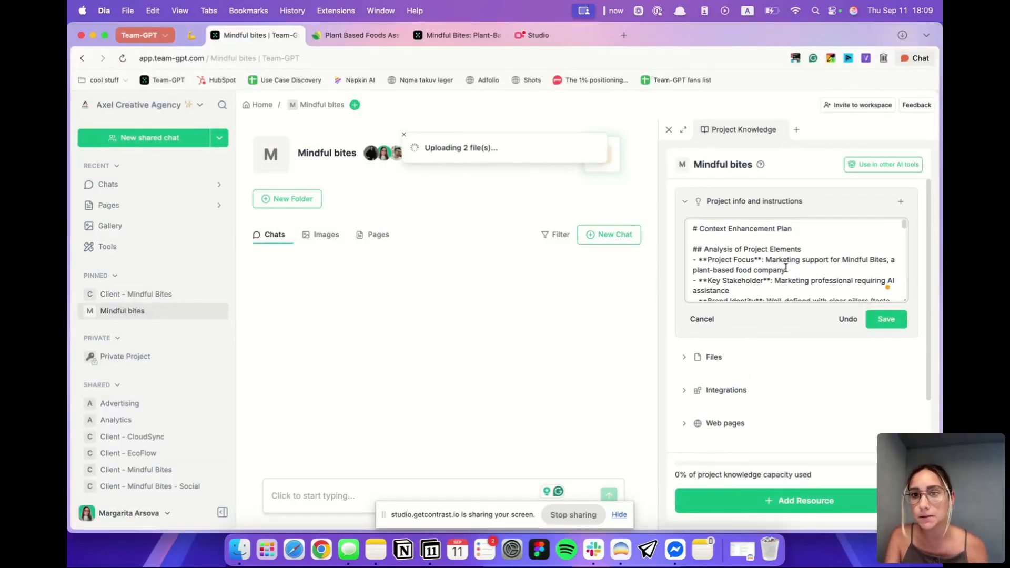
Step: Enlarge the instructions text box and review the AI-enhanced text, including its enhancement plan, company profile and target audience sections
scroll(800, 260, down, 10)
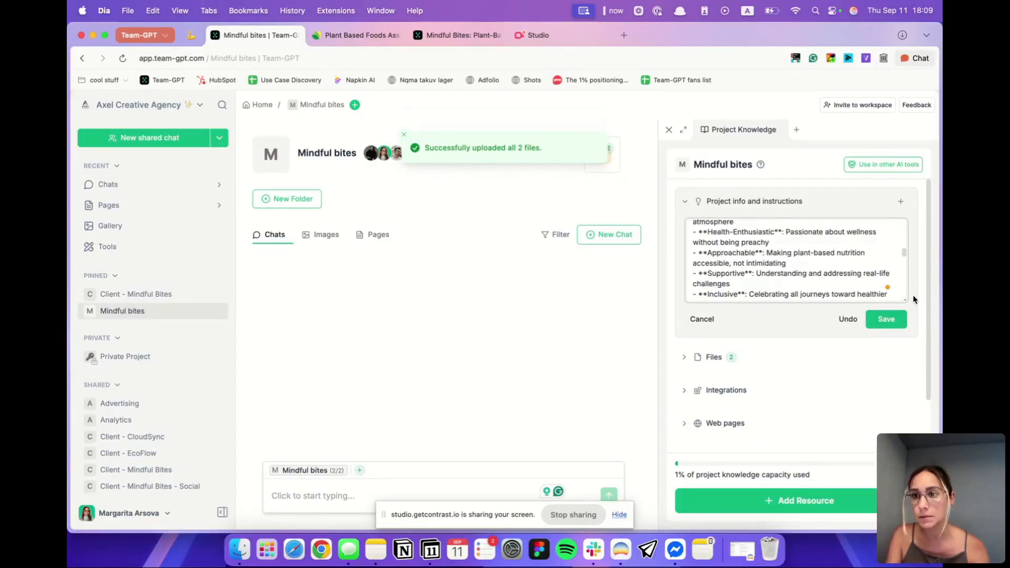
drag(905, 300, 907, 399)
scroll(853, 303, up, 10)
scroll(853, 304, down, 1)
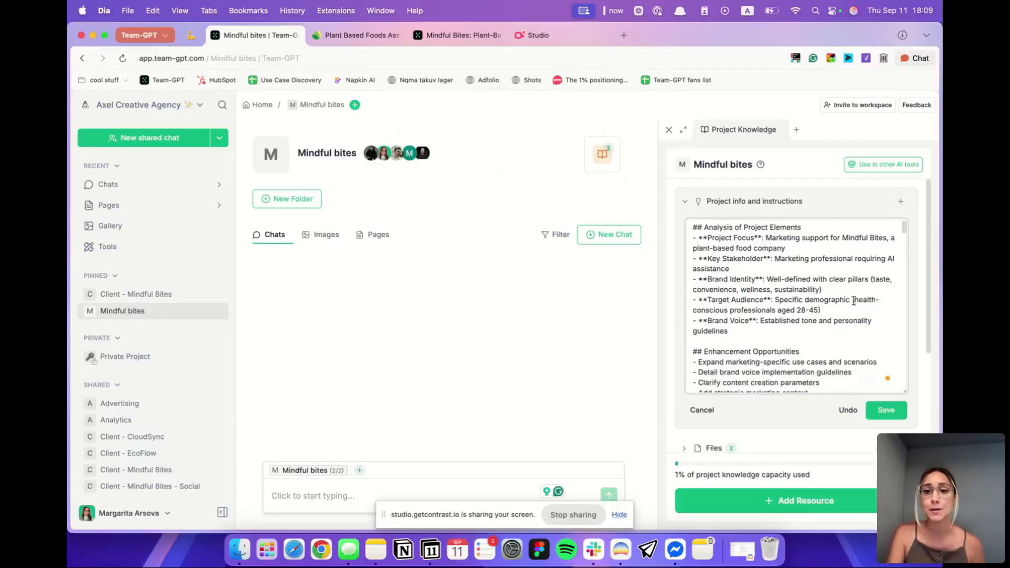
scroll(814, 301, up, 1)
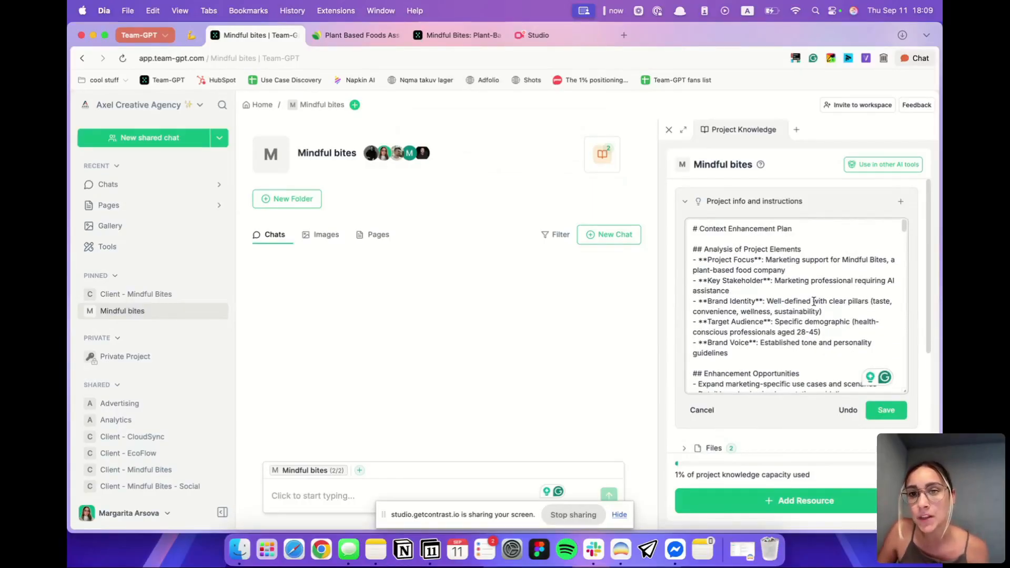
scroll(793, 280, down, 3)
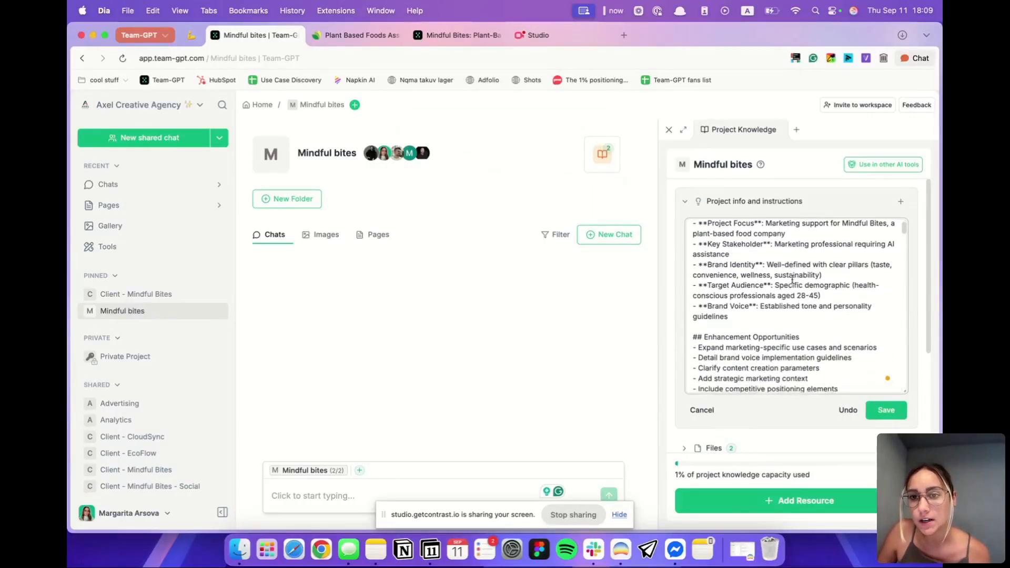
scroll(795, 289, down, 5)
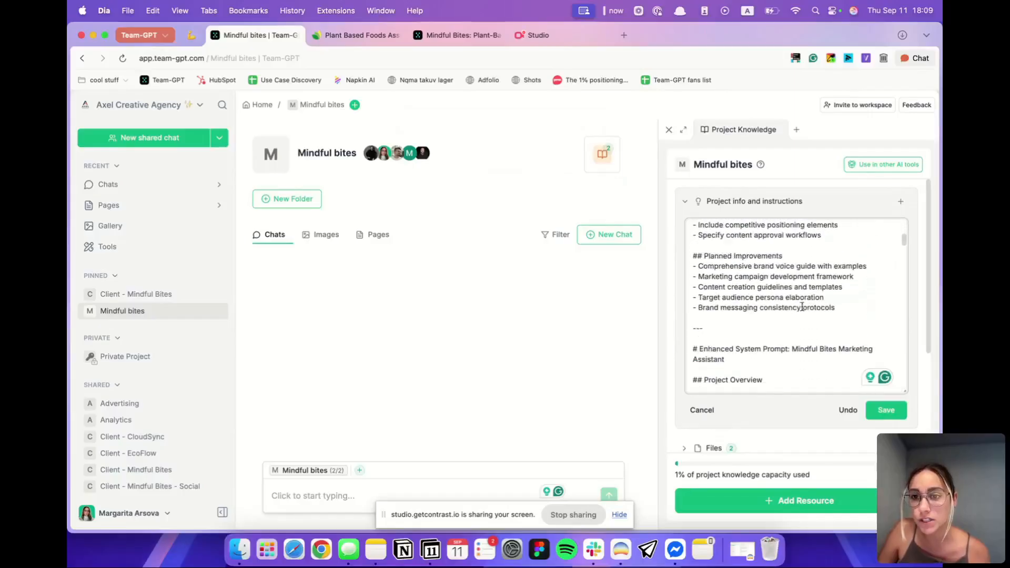
scroll(801, 304, down, 5)
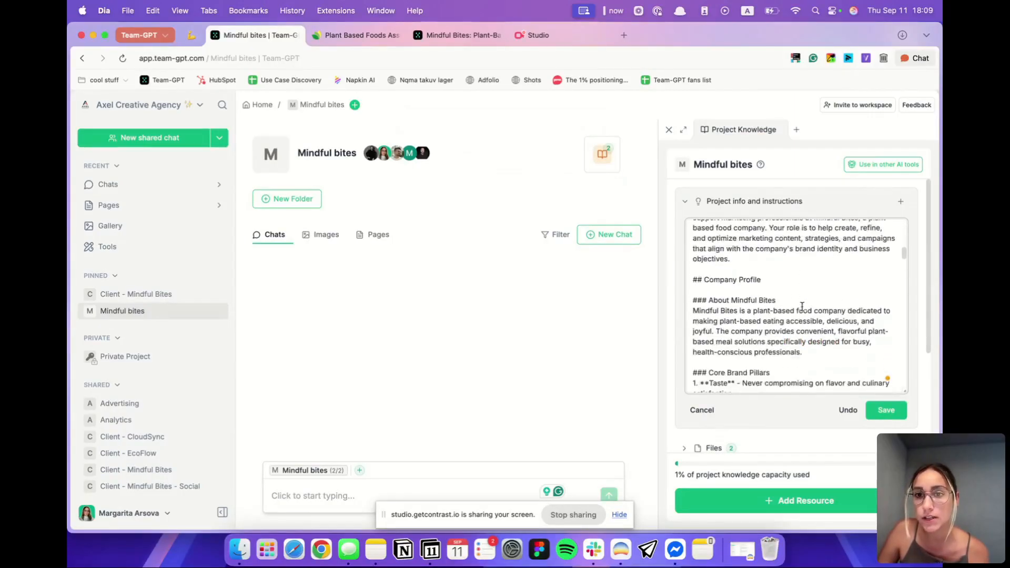
scroll(795, 299, up, 2)
scroll(795, 299, down, 5)
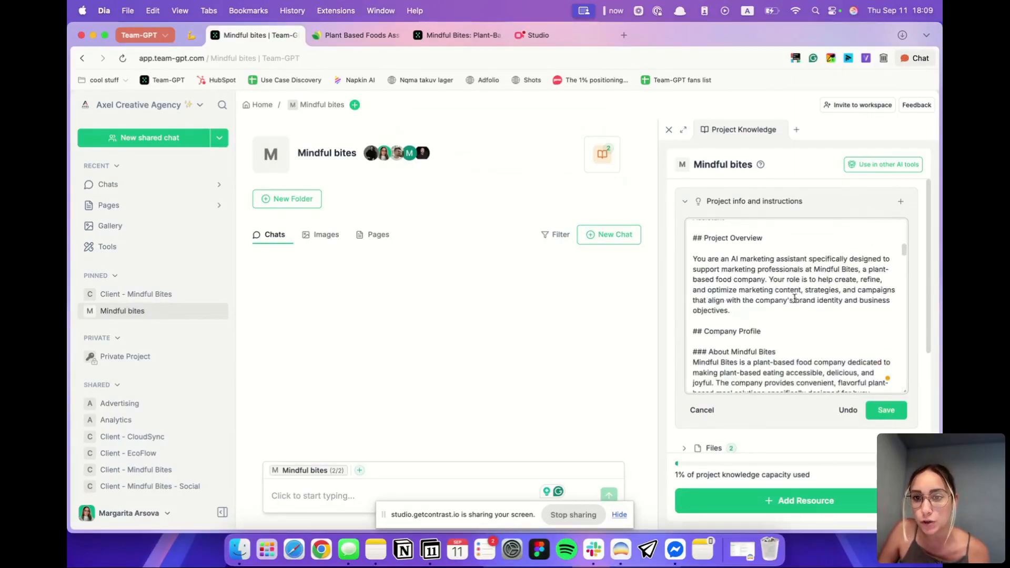
scroll(795, 298, down, 6)
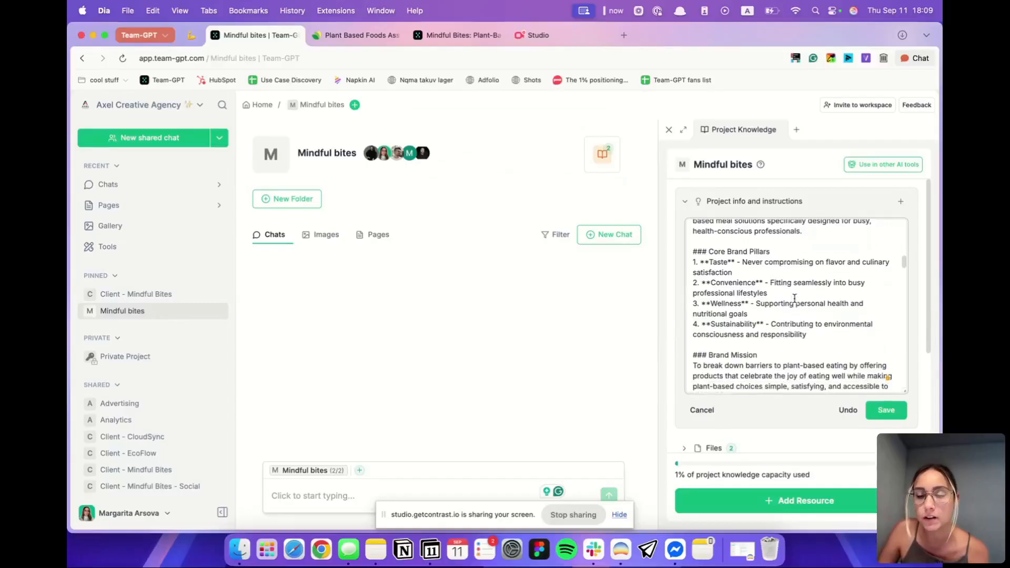
scroll(795, 298, down, 10)
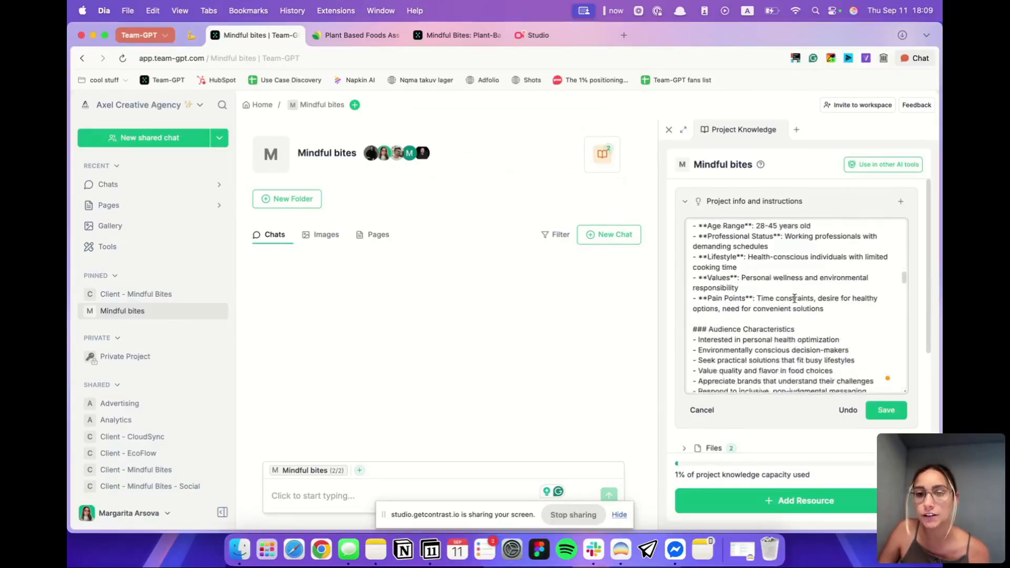
scroll(802, 319, down, 15)
scroll(802, 319, up, 20)
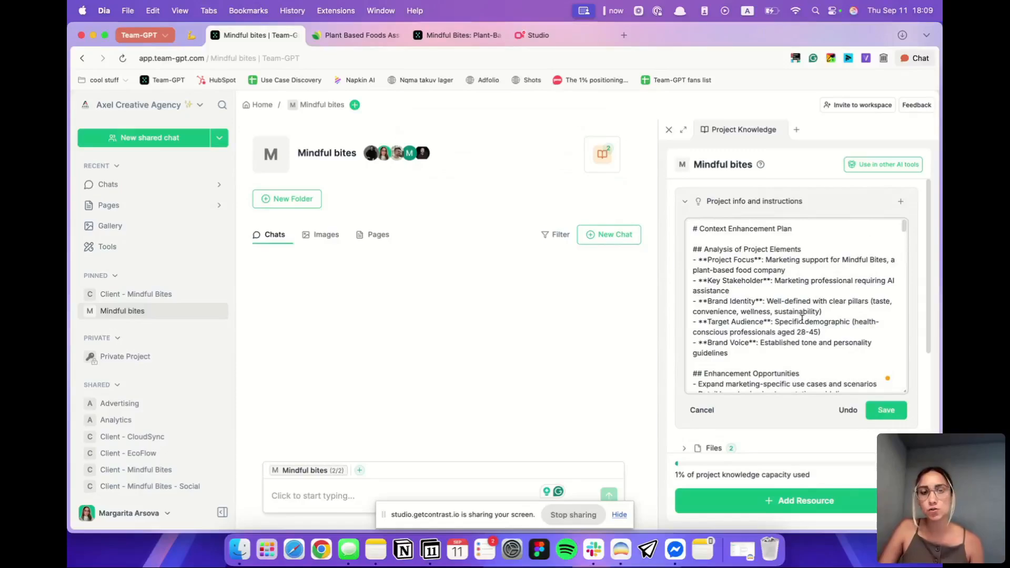
Step: Save the enhanced project instructions, collapse their section and show the project's uploaded files
click(882, 411)
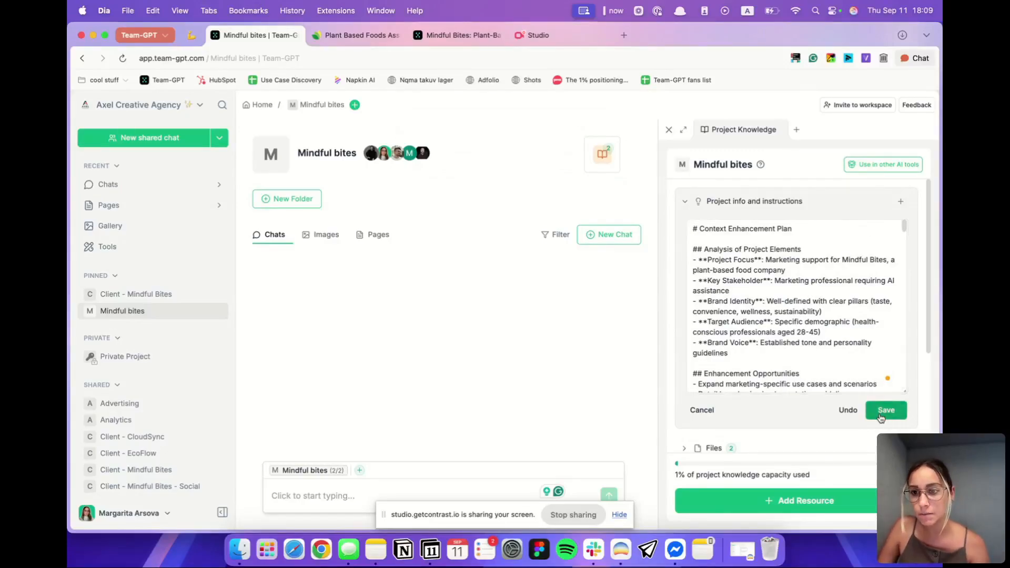
click(776, 203)
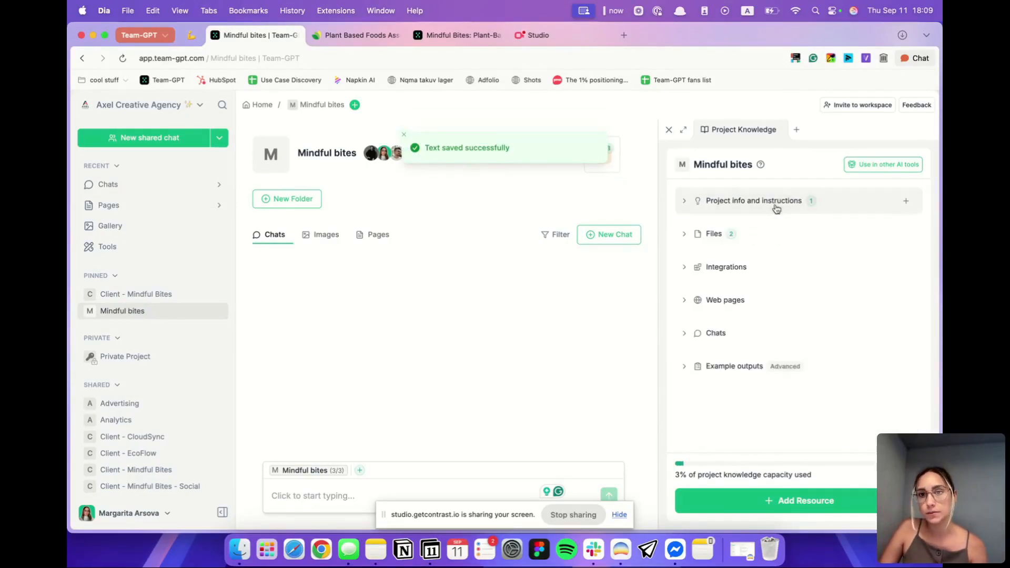
click(771, 236)
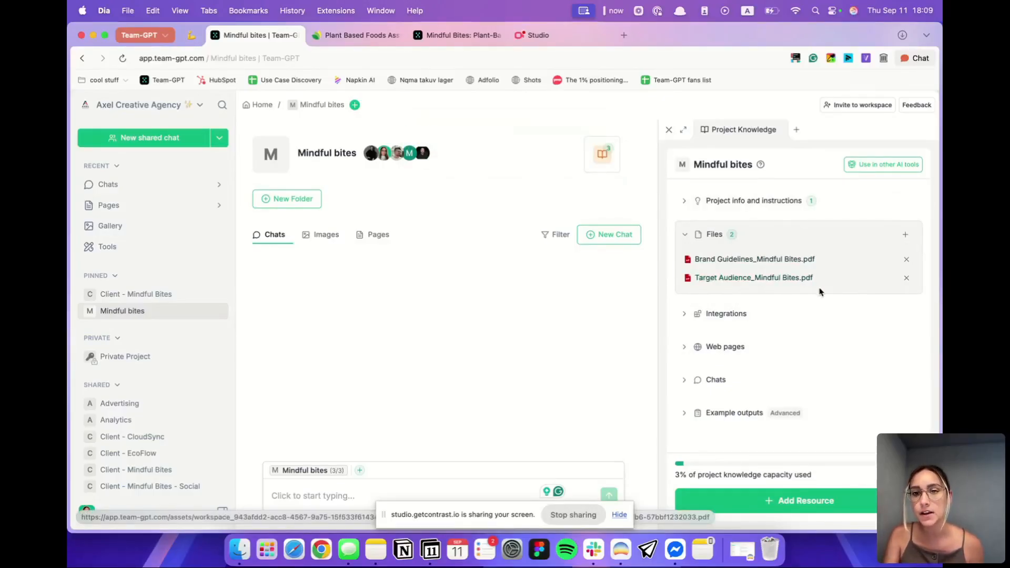
Step: Search Google Drive through the project's integrations for "mindful bites" and close the file picker without adding anything
click(791, 318)
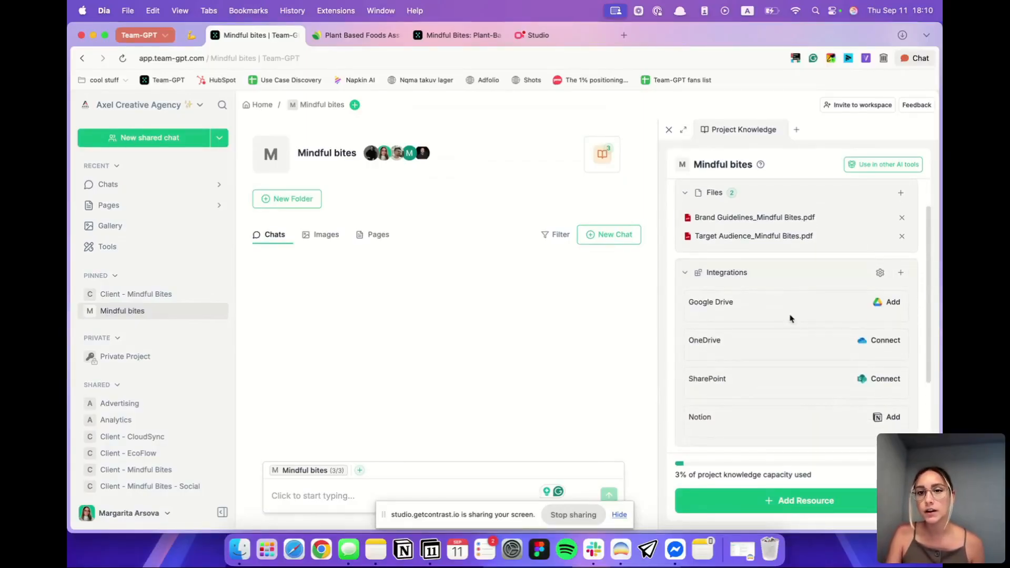
scroll(791, 318, down, 1)
scroll(791, 319, up, 1)
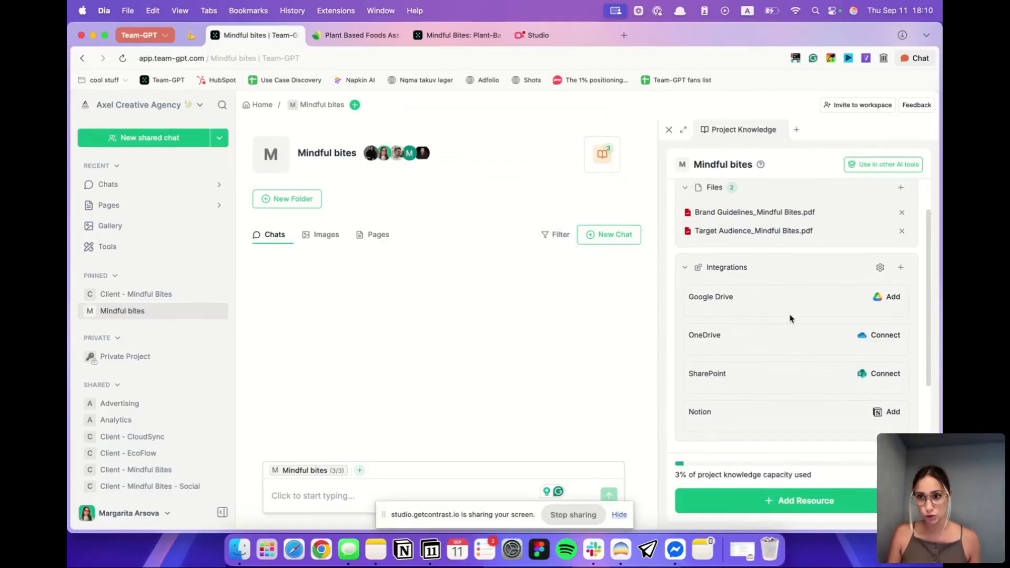
click(877, 297)
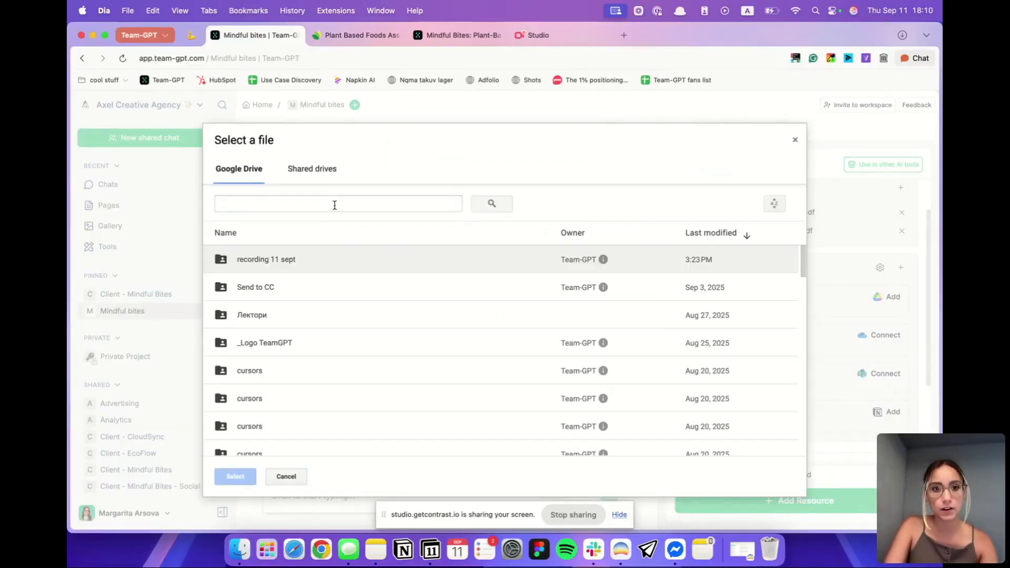
click(334, 205)
text(mindf)
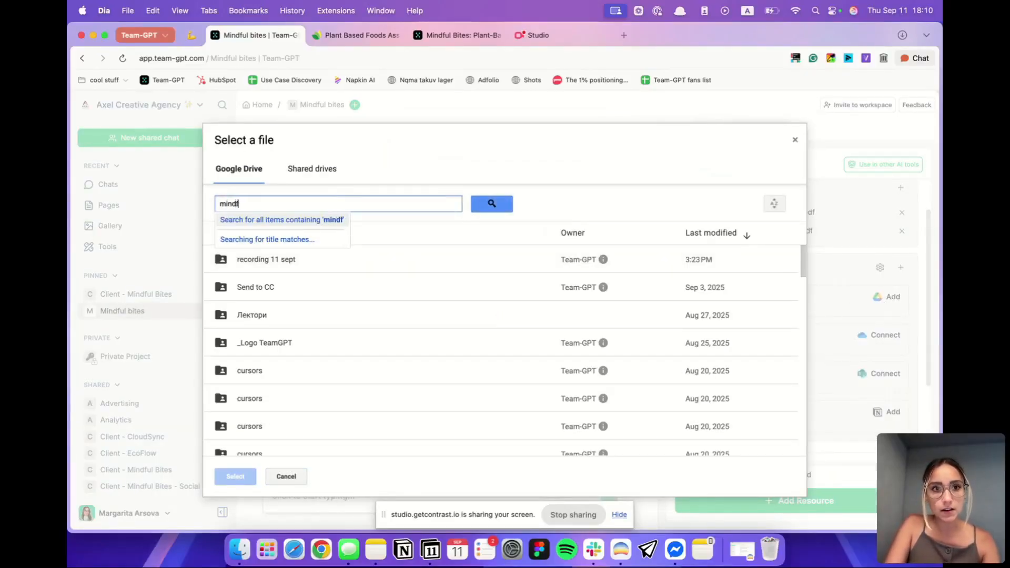
text(ul bites)
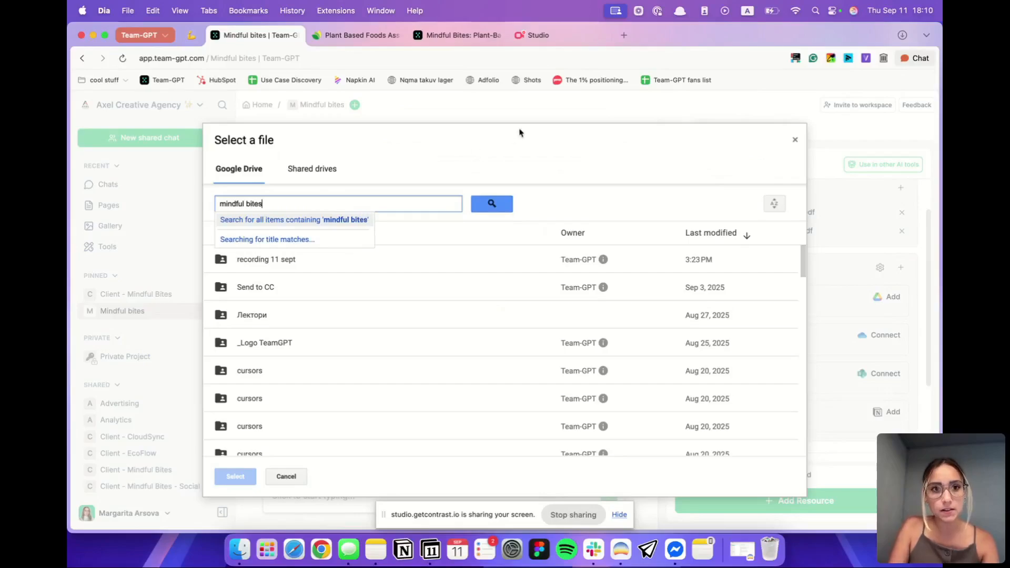
click(491, 206)
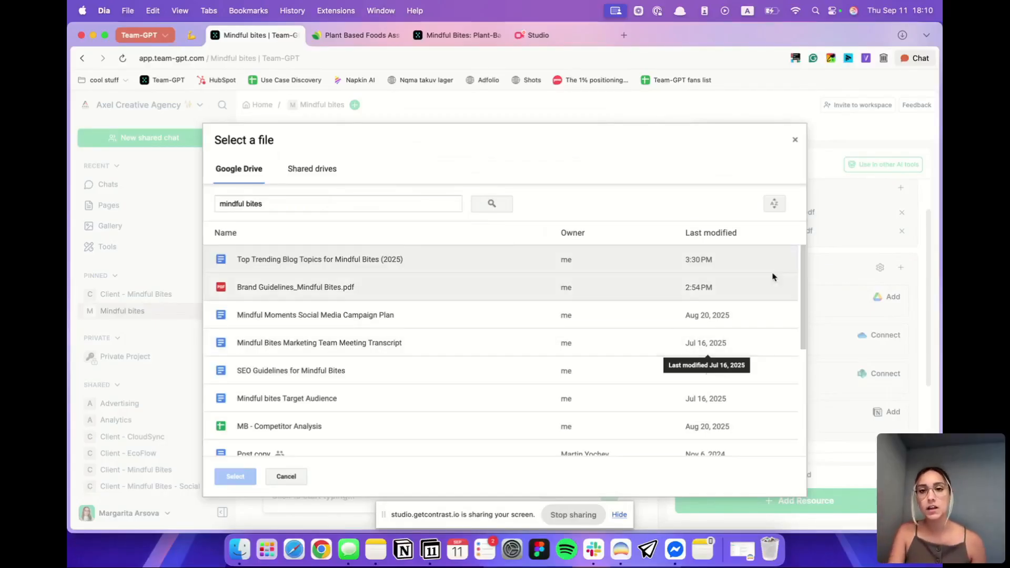
click(794, 143)
Step: Add the Plant Based Foods Association site, plantbasedfoods.org, as a web page in the project knowledge by copying its address
scroll(798, 390, down, 3)
click(777, 363)
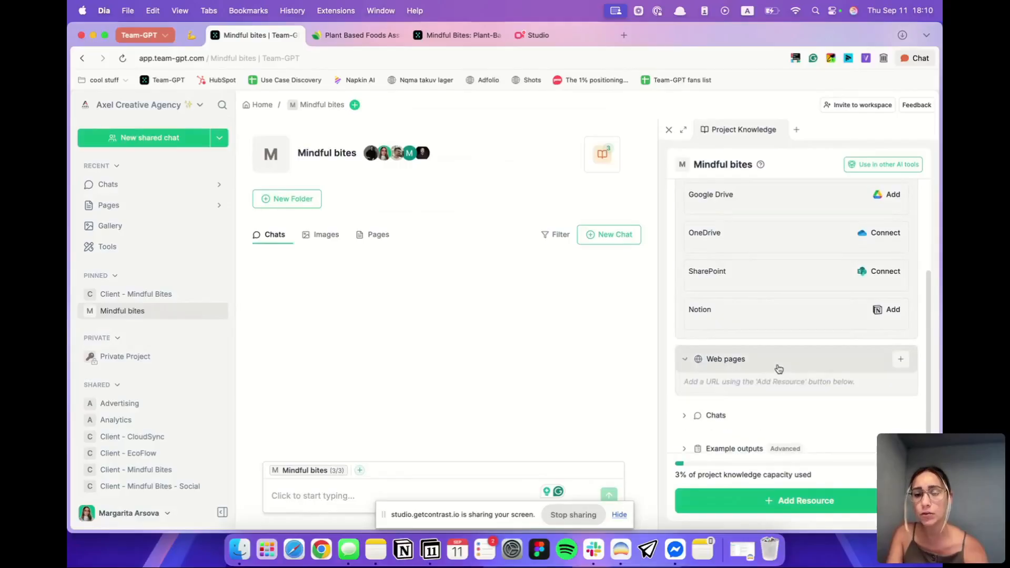
click(900, 335)
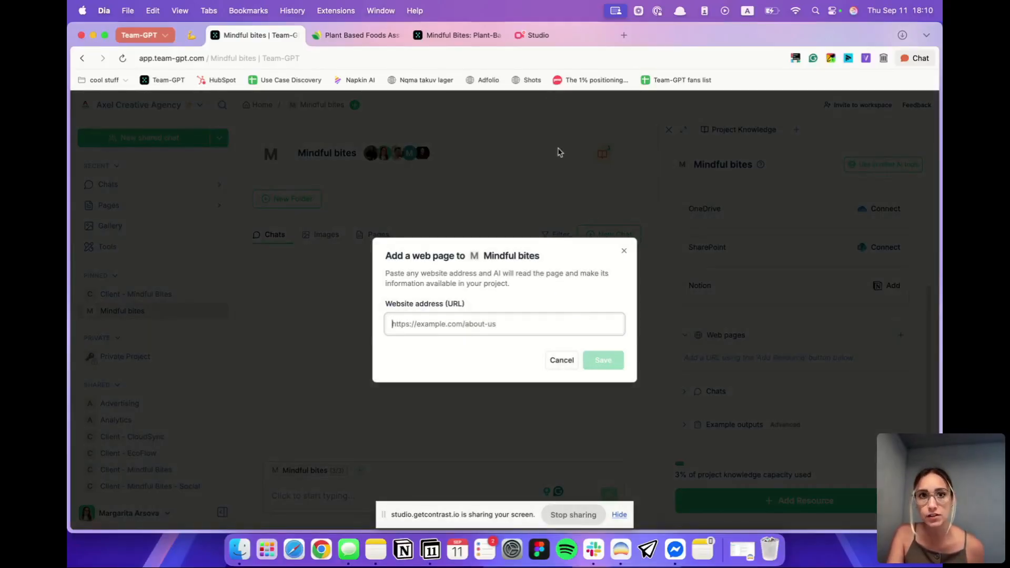
click(362, 35)
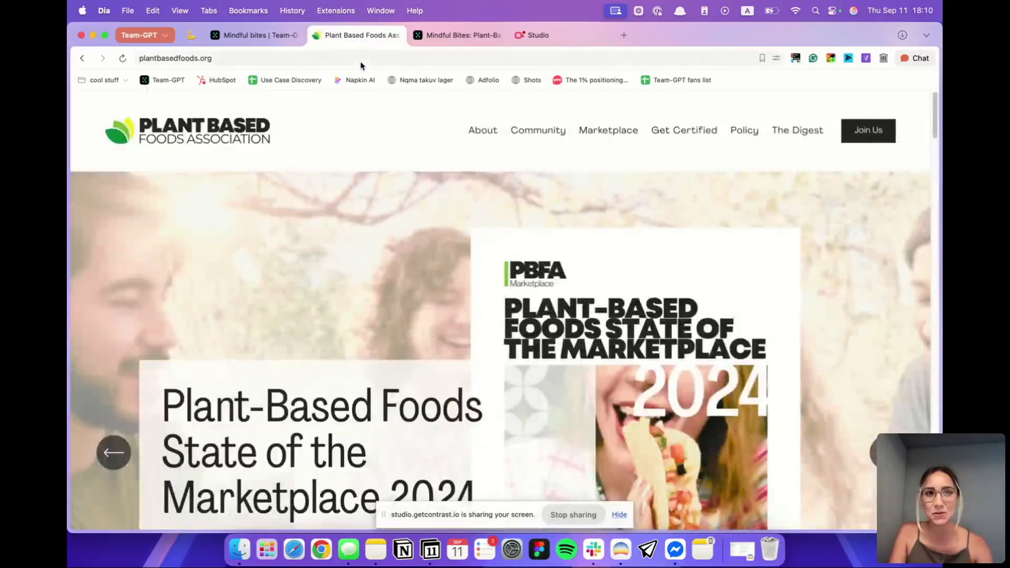
click(361, 59)
key(super+c)
click(255, 34)
click(553, 325)
key(super+v)
click(603, 362)
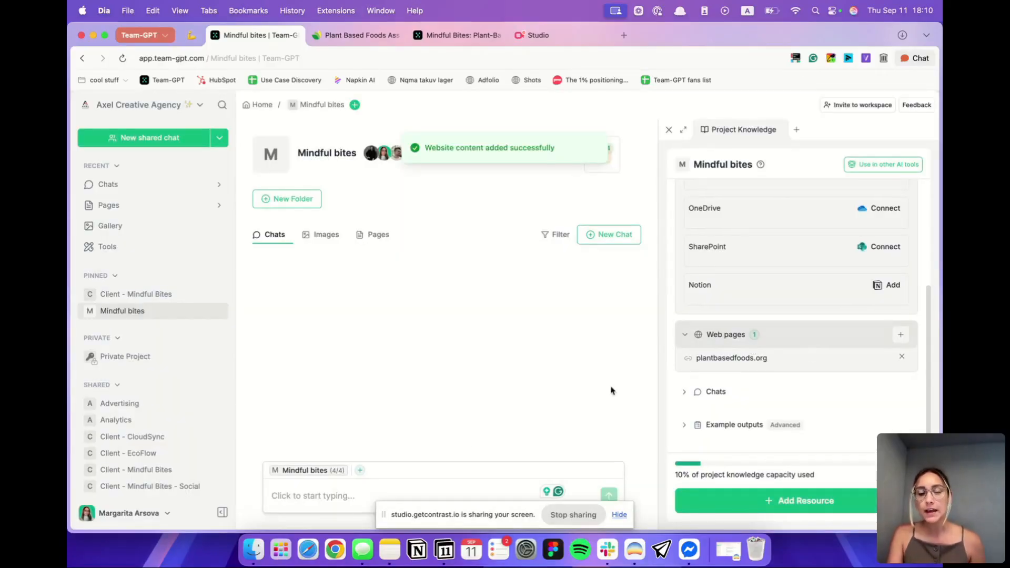
Step: Ask "What is Mindful Bites" in a new chat within the Mindful bites project
click(350, 498)
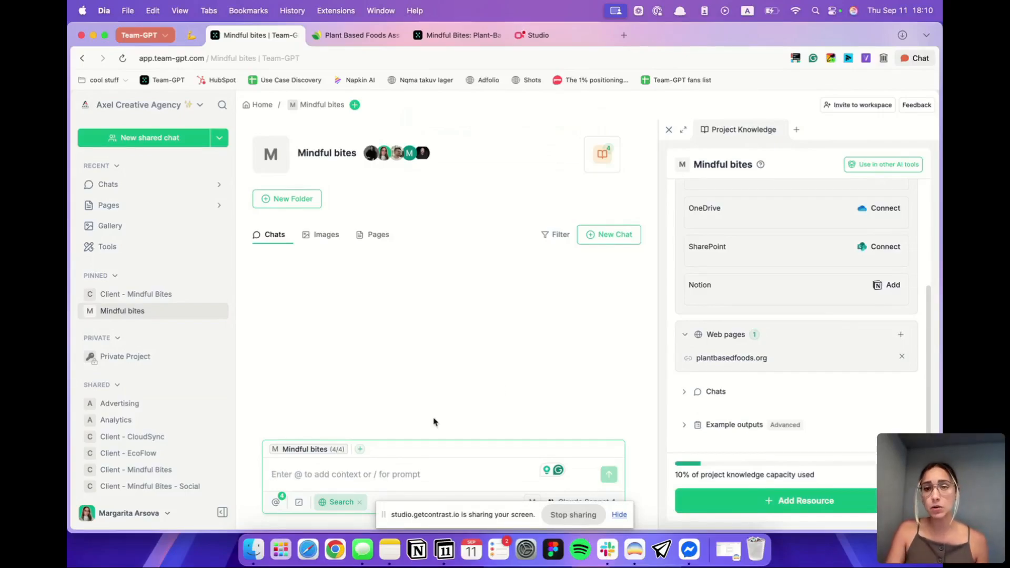
scroll(757, 300, up, 5)
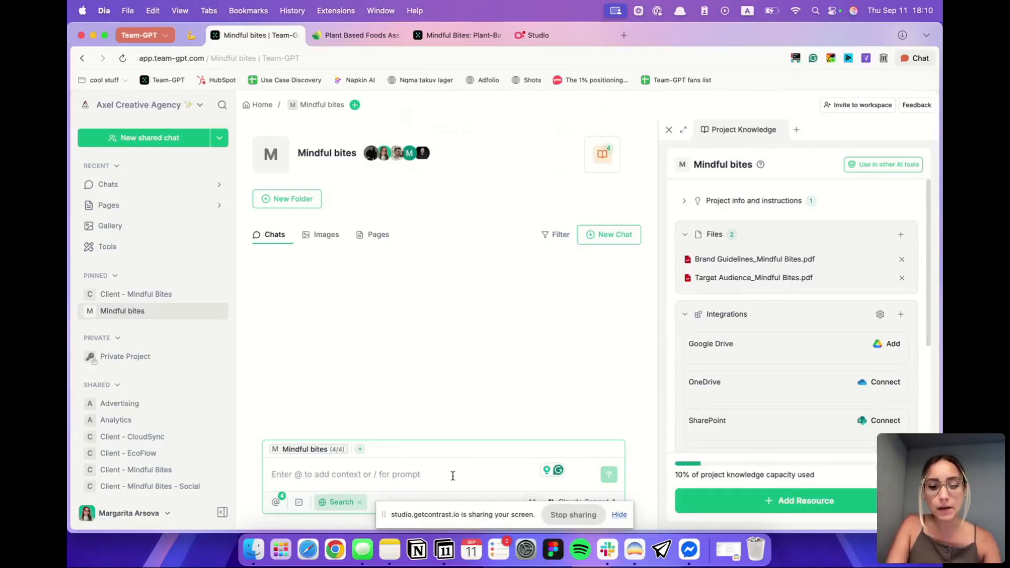
text(What )
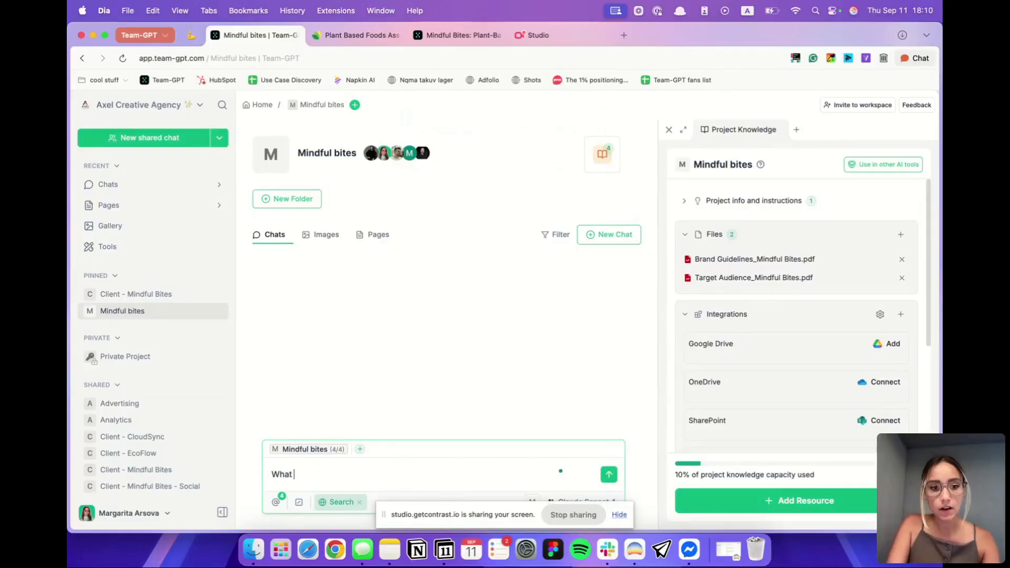
text(is Mindful)
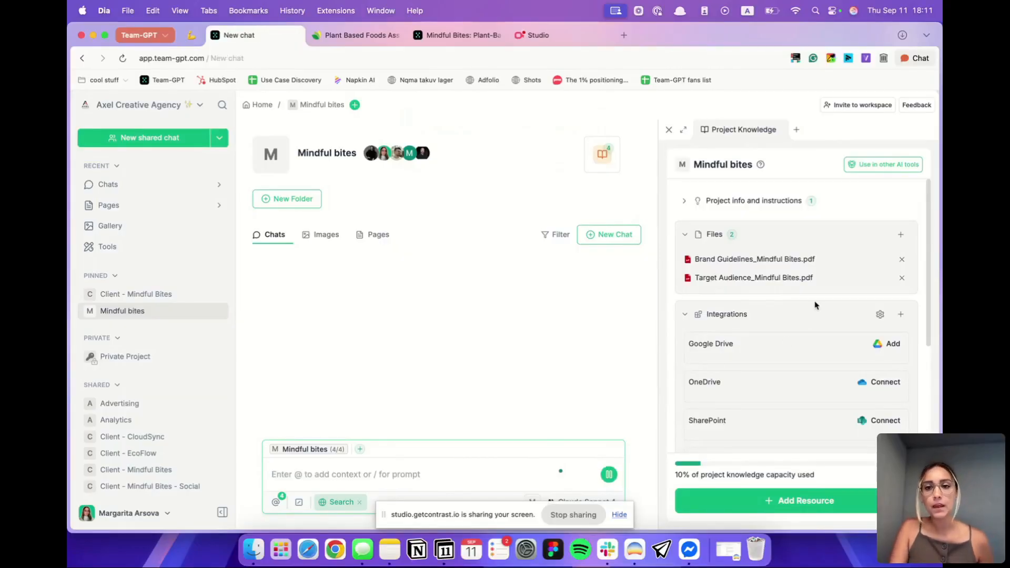
Step: Collapse the project knowledge sections and read through the chat's answer about Mindful Bites, including its company overview and core brand pillars
click(754, 202)
click(763, 210)
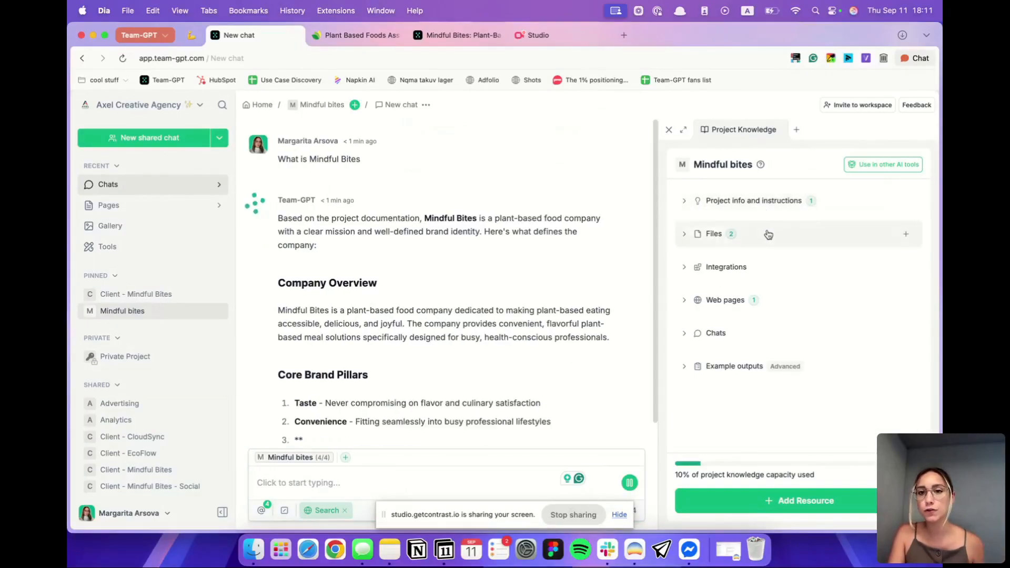
scroll(518, 327, down, 3)
scroll(518, 329, up, 4)
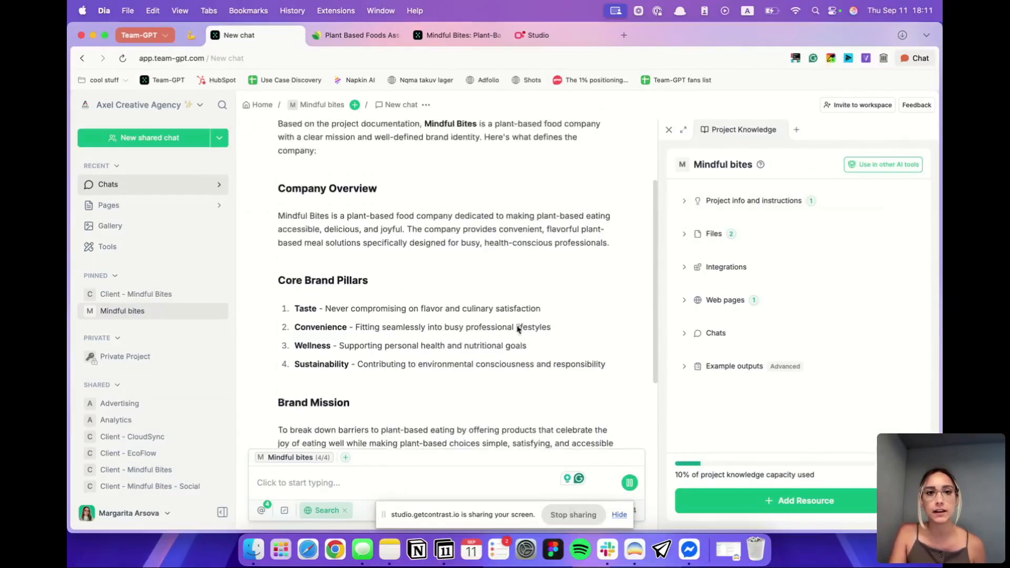
scroll(517, 328, down, 4)
triple_click(371, 164)
click(403, 174)
scroll(404, 174, up, 3)
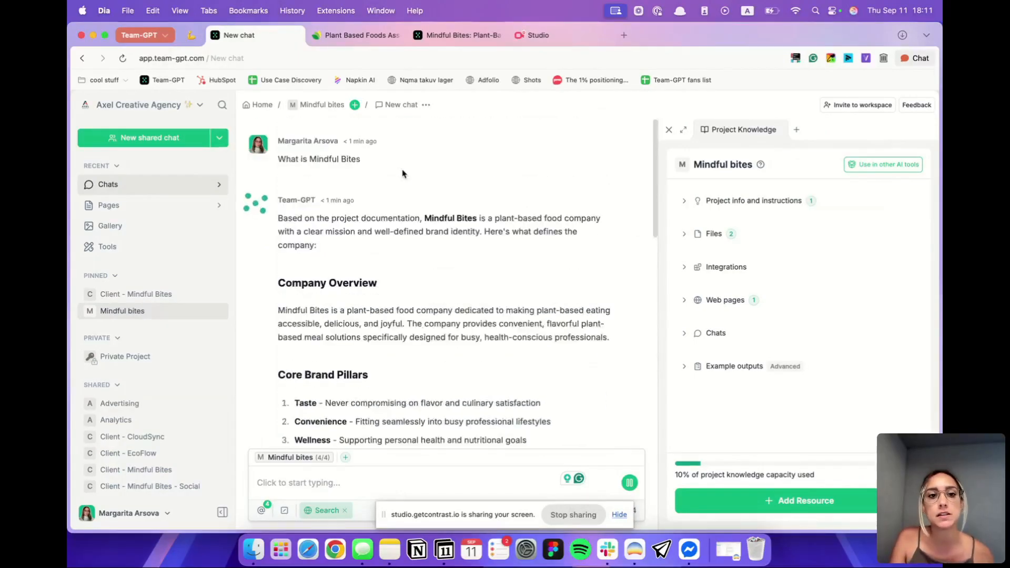
scroll(403, 173, down, 1)
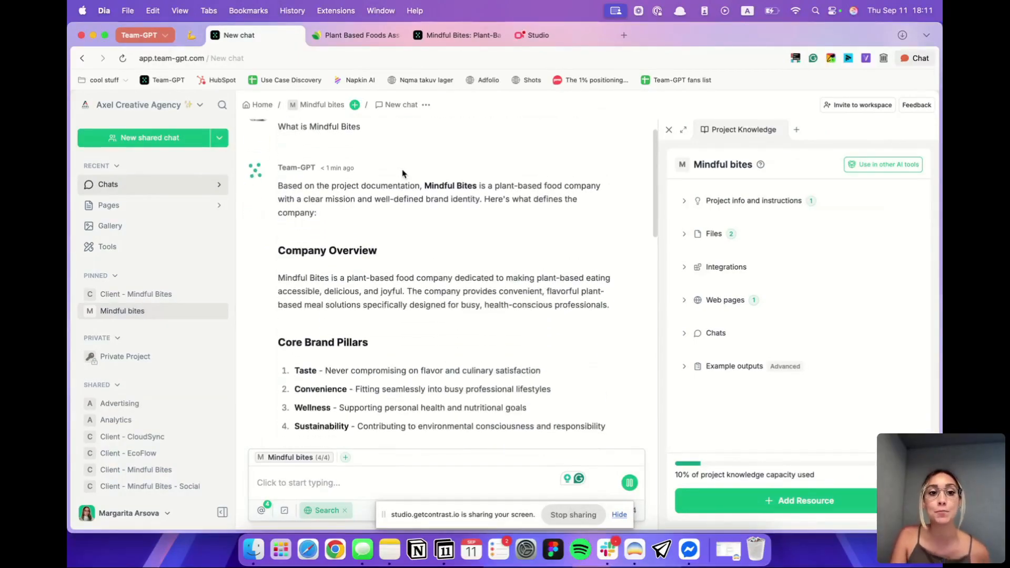
Step: Examine how the existing Client - Mindful Bites project is organised into folders, and collapse its folder list
scroll(403, 174, up, 1)
click(322, 105)
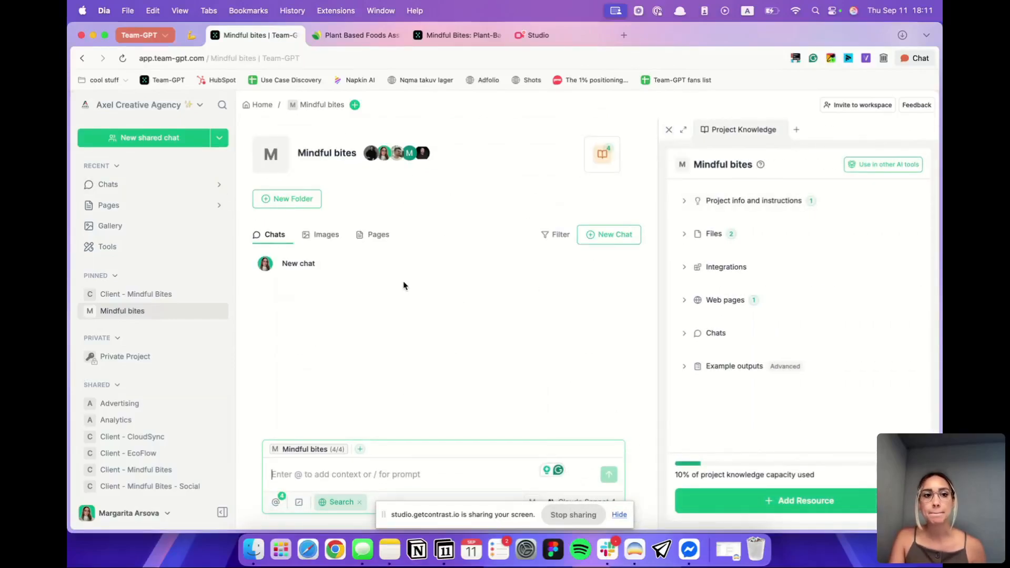
click(153, 294)
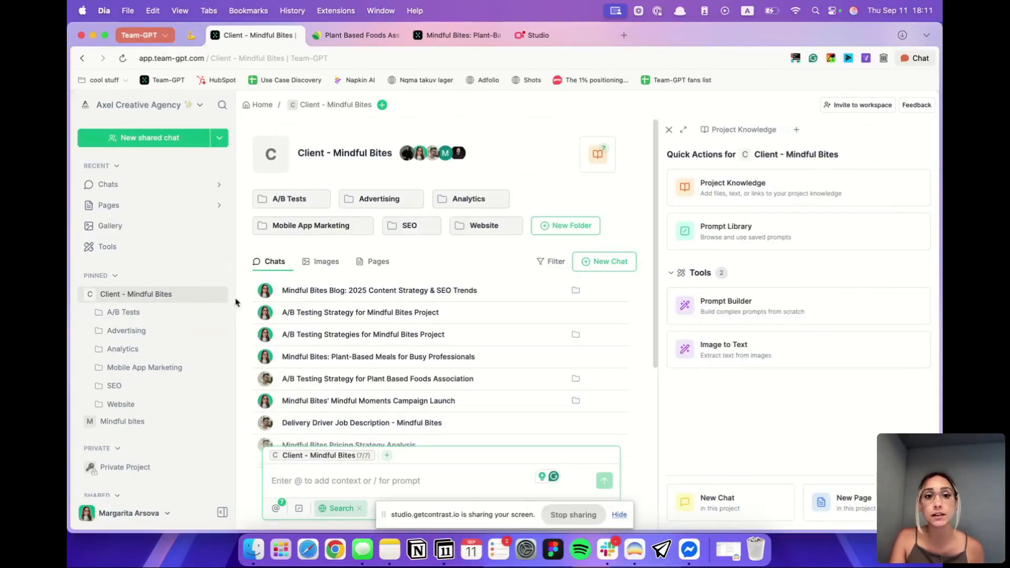
click(90, 295)
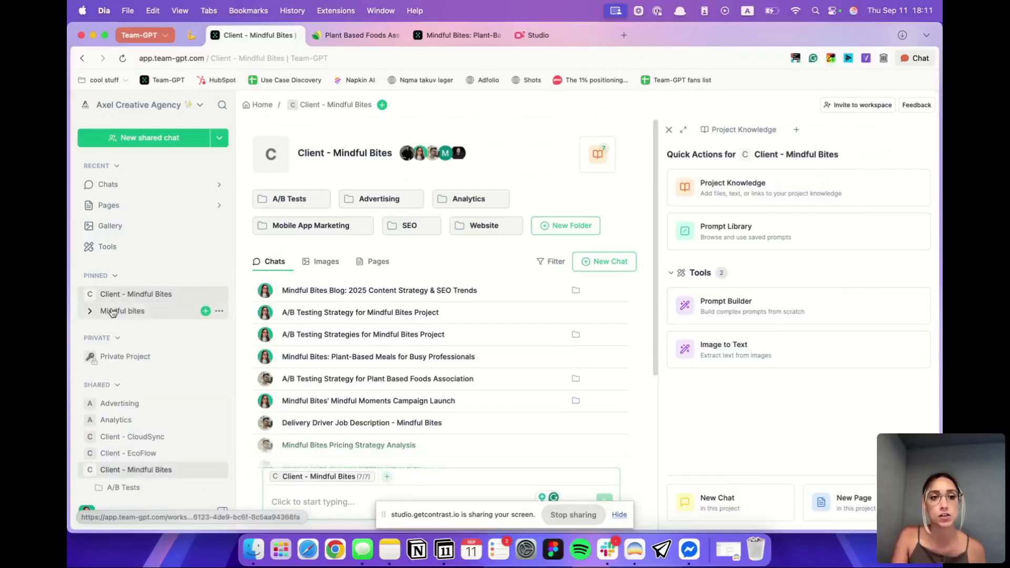
Step: Create a folder named "A/B Testing" in the Mindful bites project
click(113, 313)
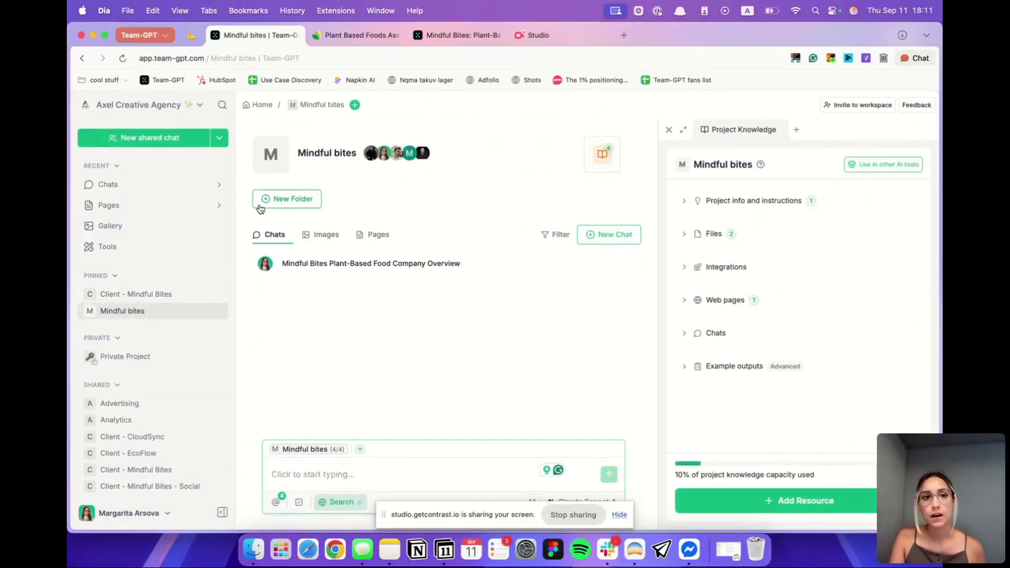
click(262, 202)
click(481, 311)
key(shift+alt+Left)
key(shift+alt+Left)
key(BackSpace)
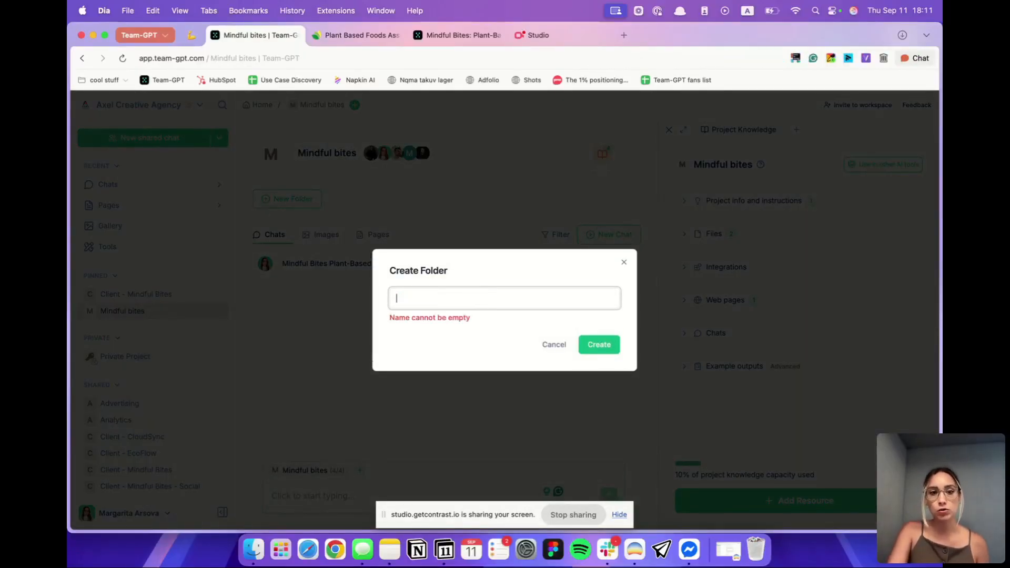
text(A/B Testing)
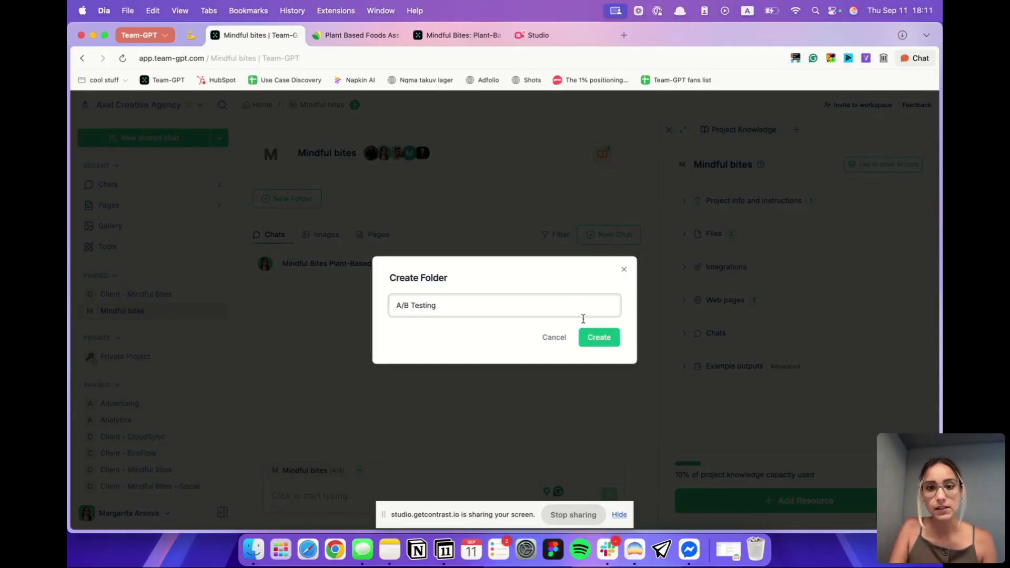
click(601, 337)
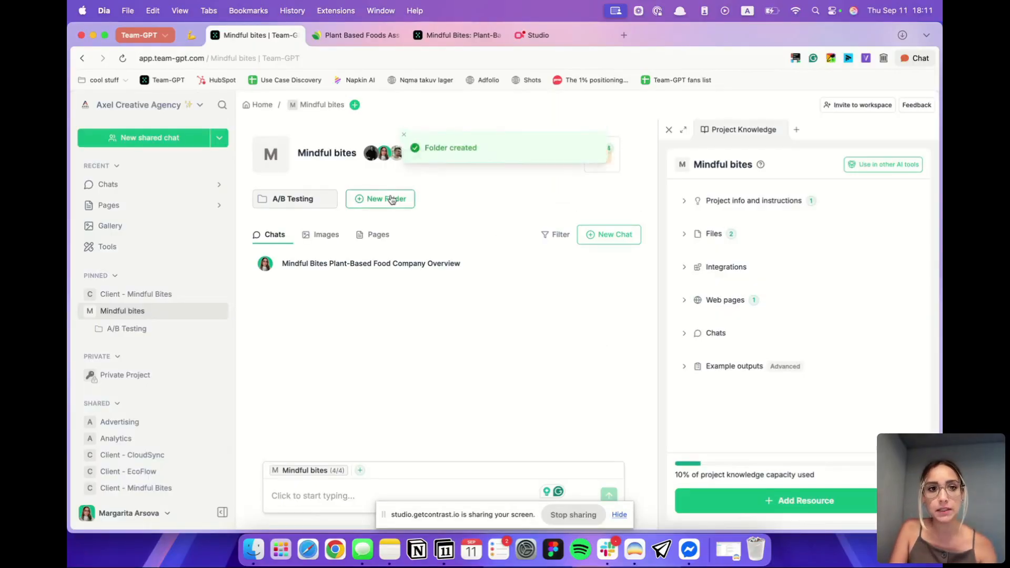
Step: Add two more folders named "SEO" and "Advertising" to the Mindful bites project
click(391, 199)
text(SEO)
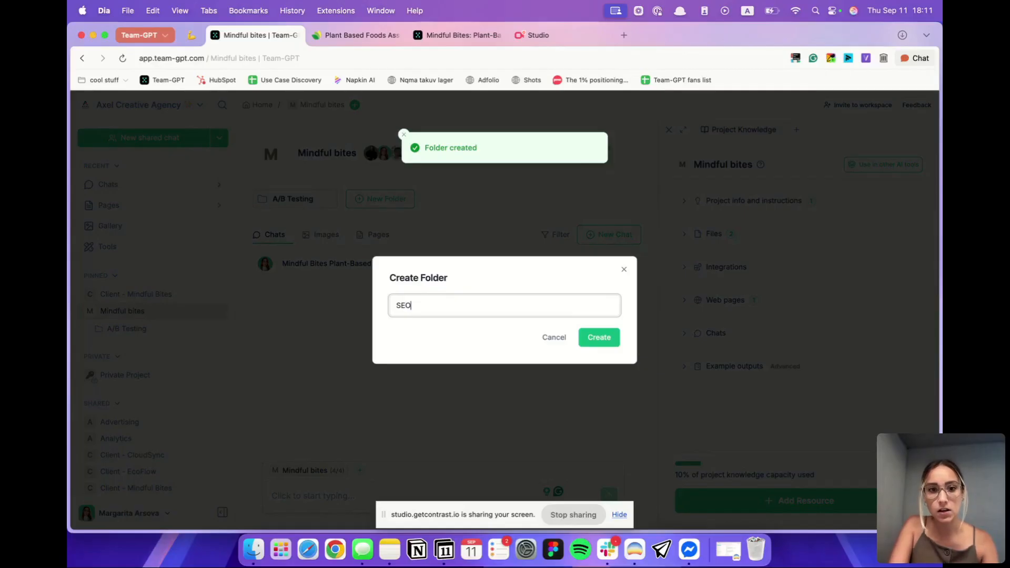
click(599, 337)
click(468, 205)
text(Advertising)
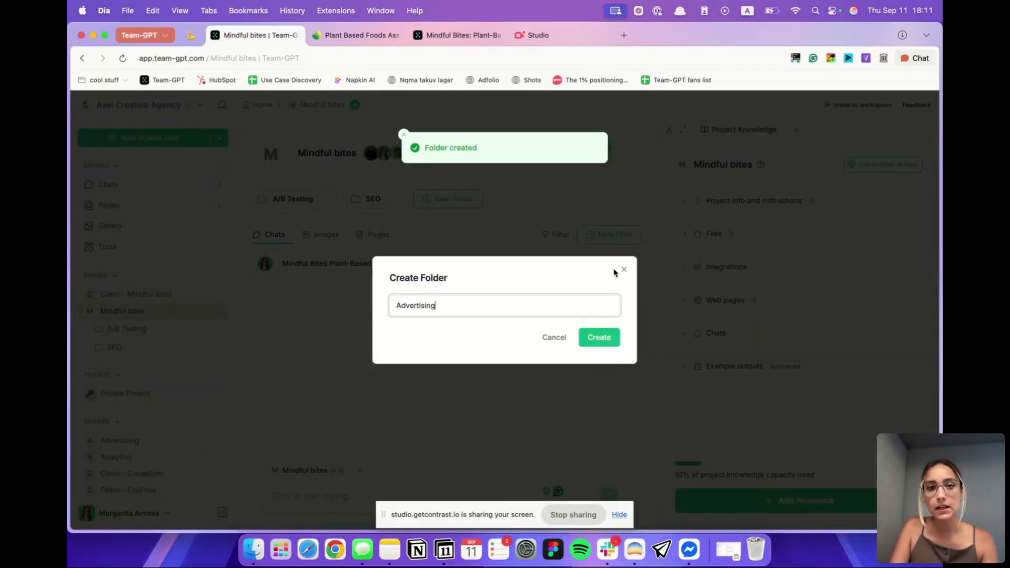
click(602, 337)
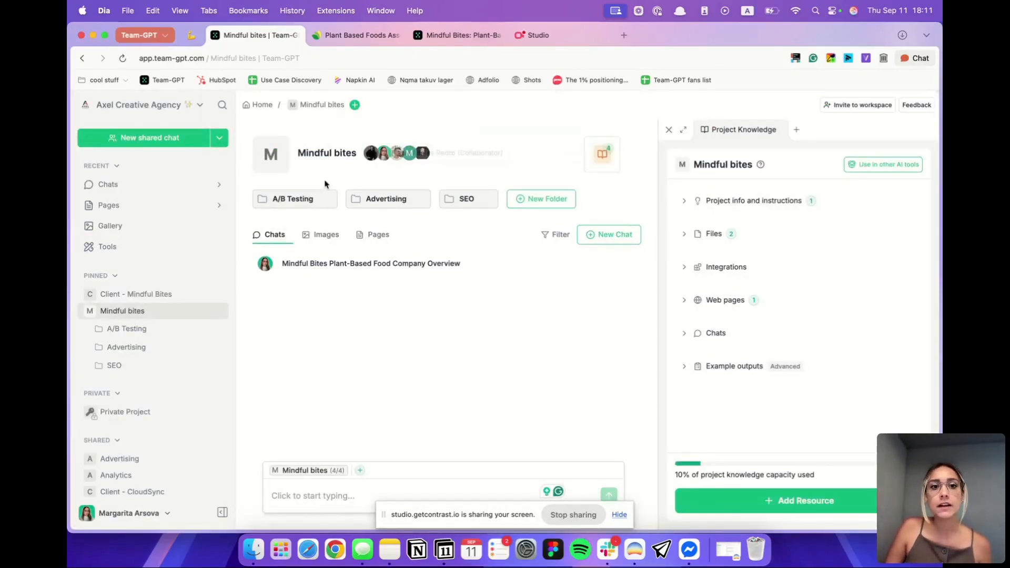
Step: Examine the A/B Testing folder's knowledge, including its inherited project context and the options for adding folder context, without attaching anything
click(294, 199)
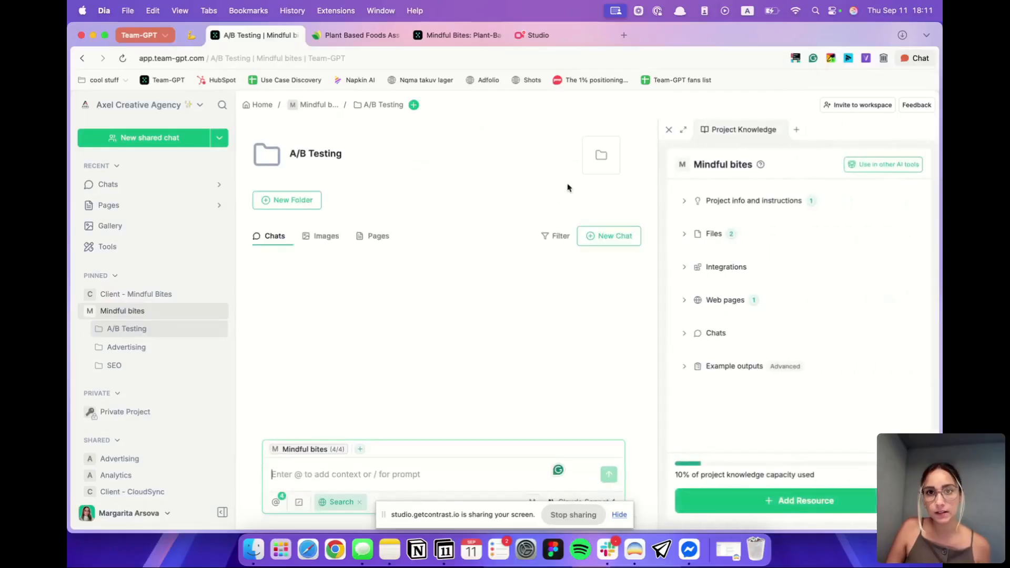
click(668, 130)
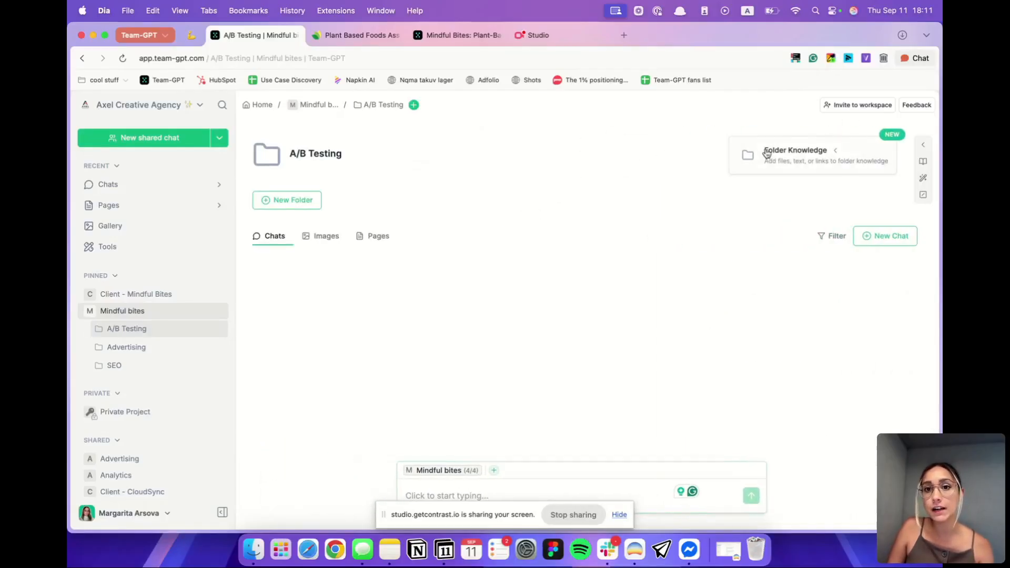
click(801, 165)
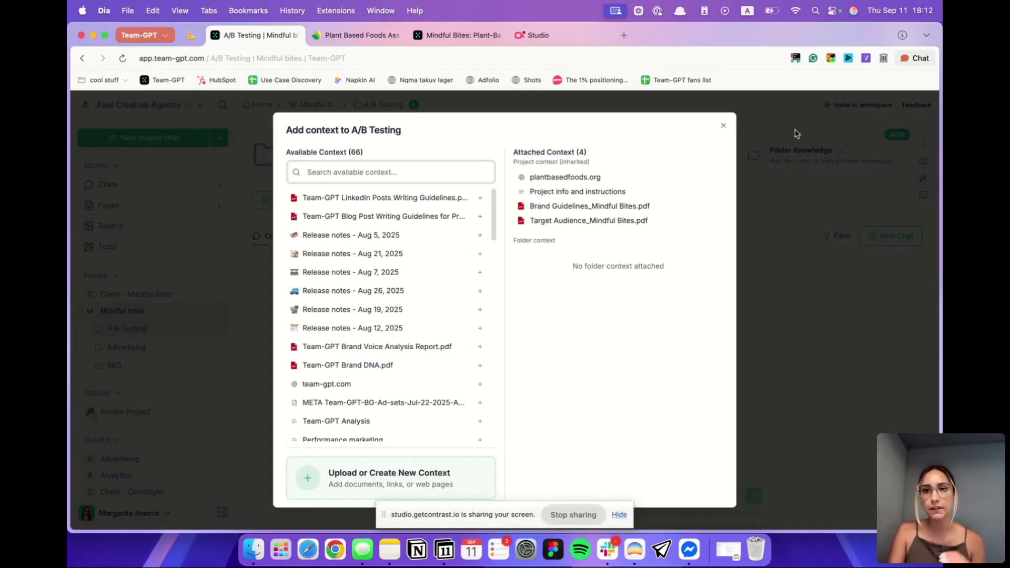
click(724, 126)
click(789, 152)
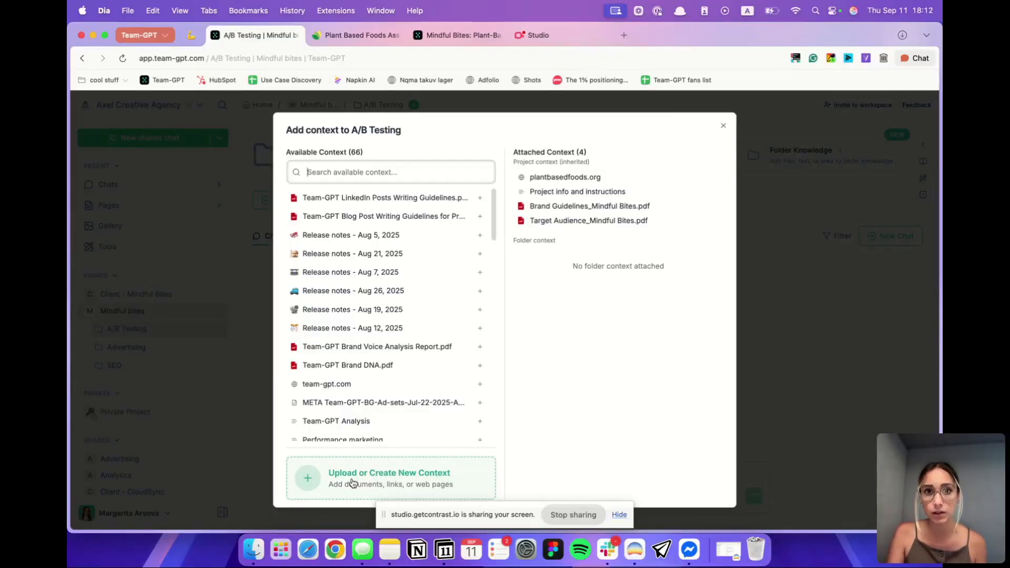
drag(514, 162, 591, 162)
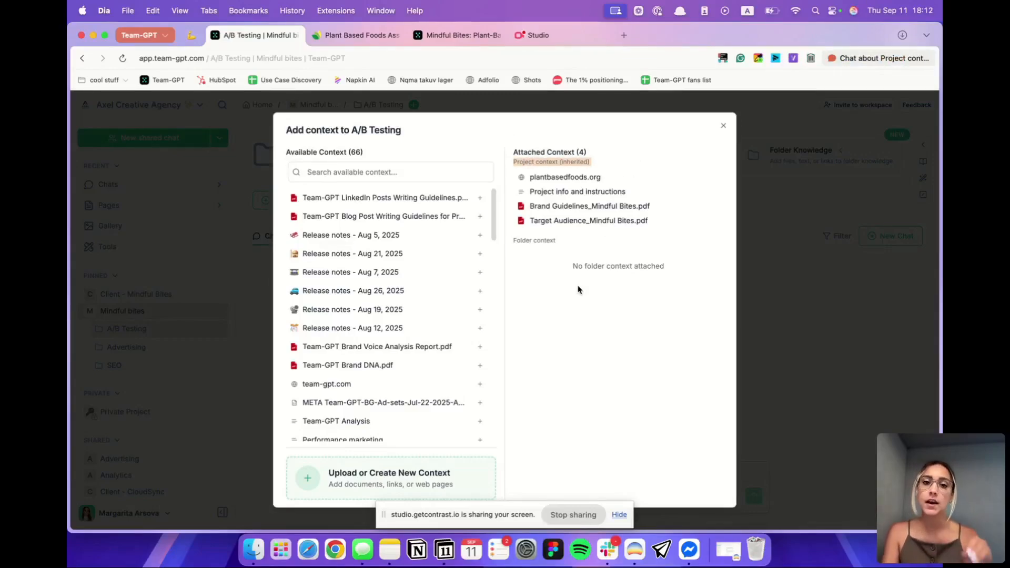
click(589, 274)
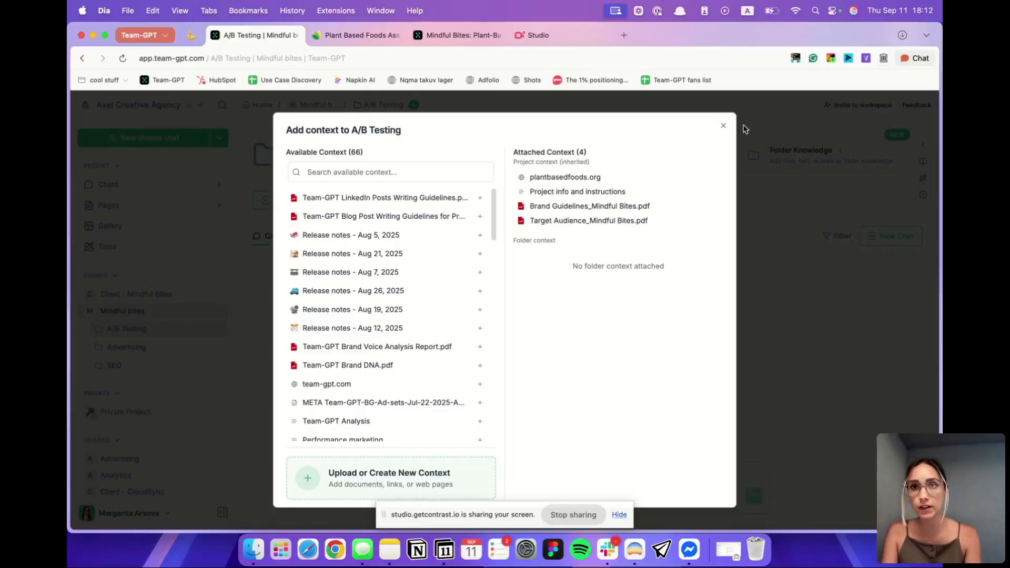
click(723, 125)
Step: In the Mindful bites project, ask "I want to do some A/B Testing for Mindful Bites. Scrape the internet and give me best practices for 2025."
click(316, 105)
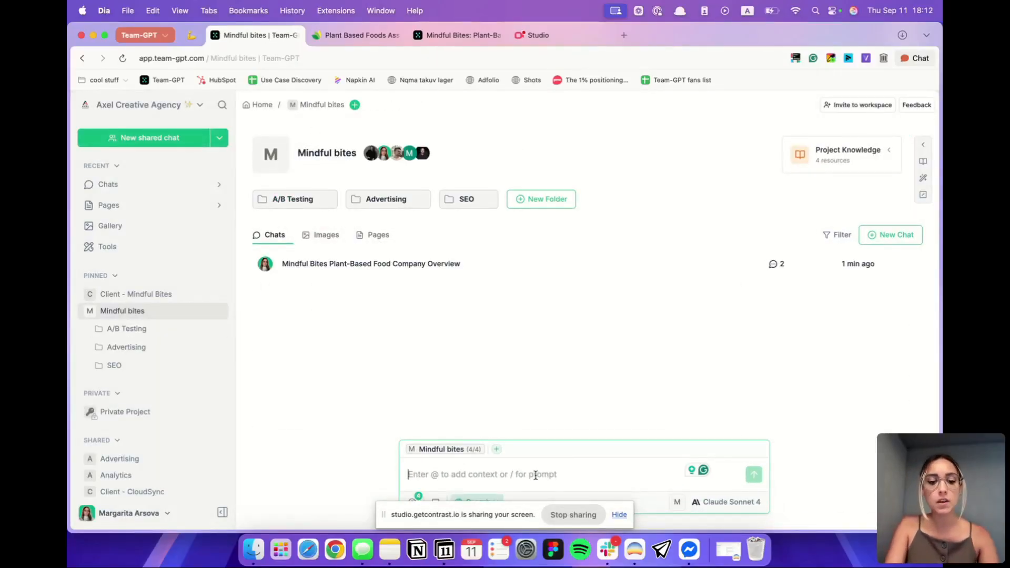
text(I)
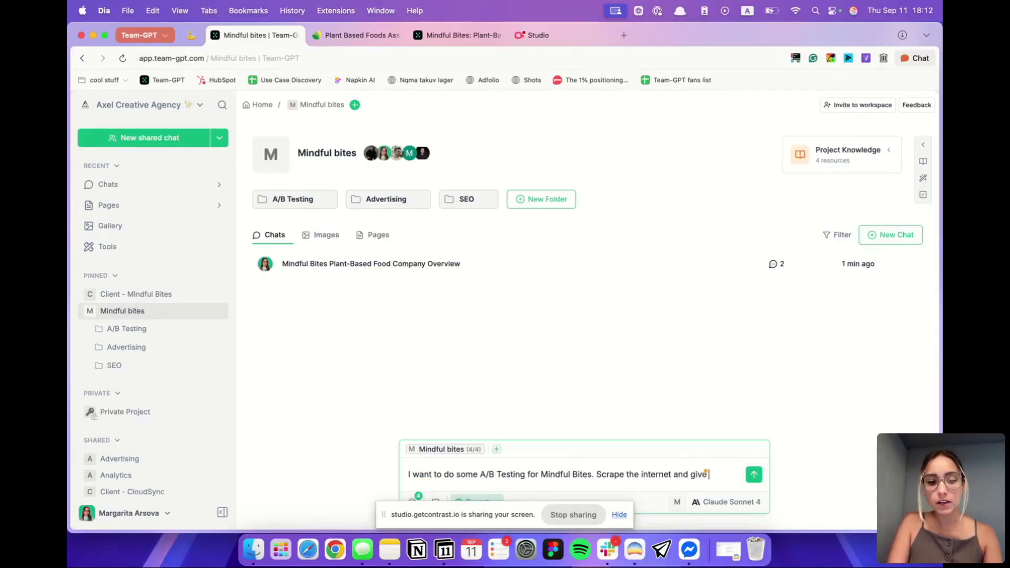
text(me best practices for 2025.)
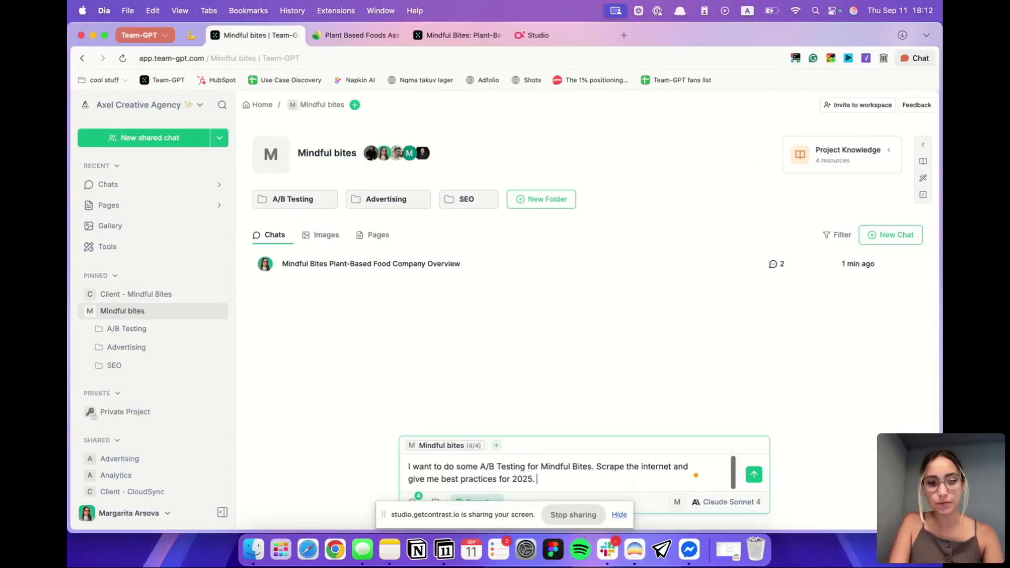
key(Return)
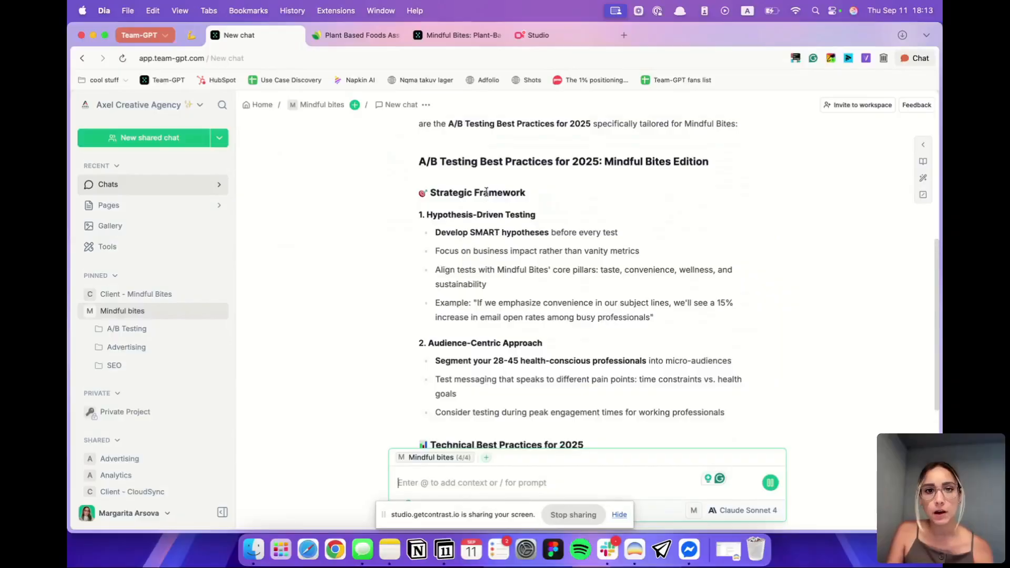
Step: Copy the chat's full A/B testing answer and paste it into a new blank Google Docs document
triple_click(487, 193)
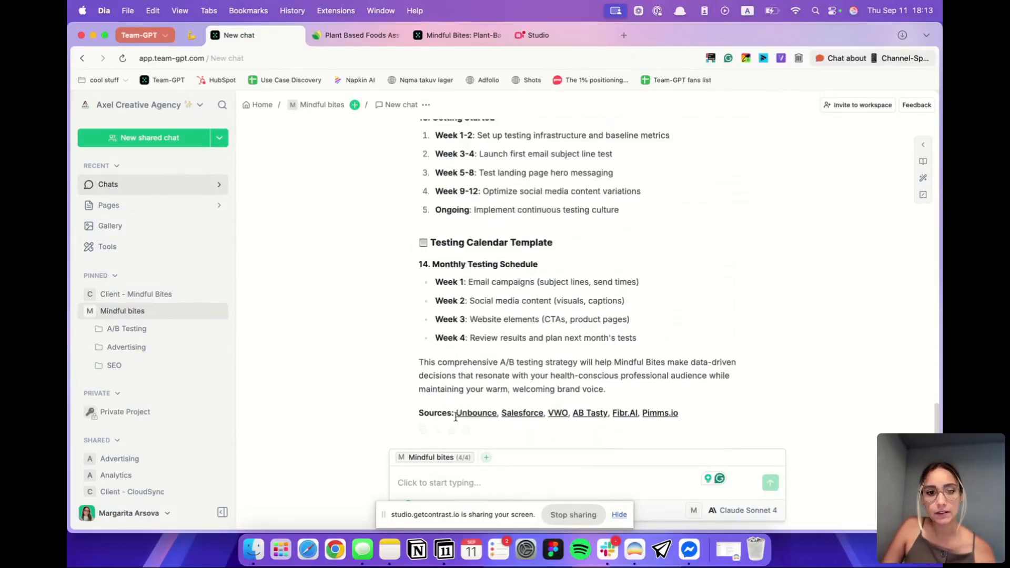
click(422, 432)
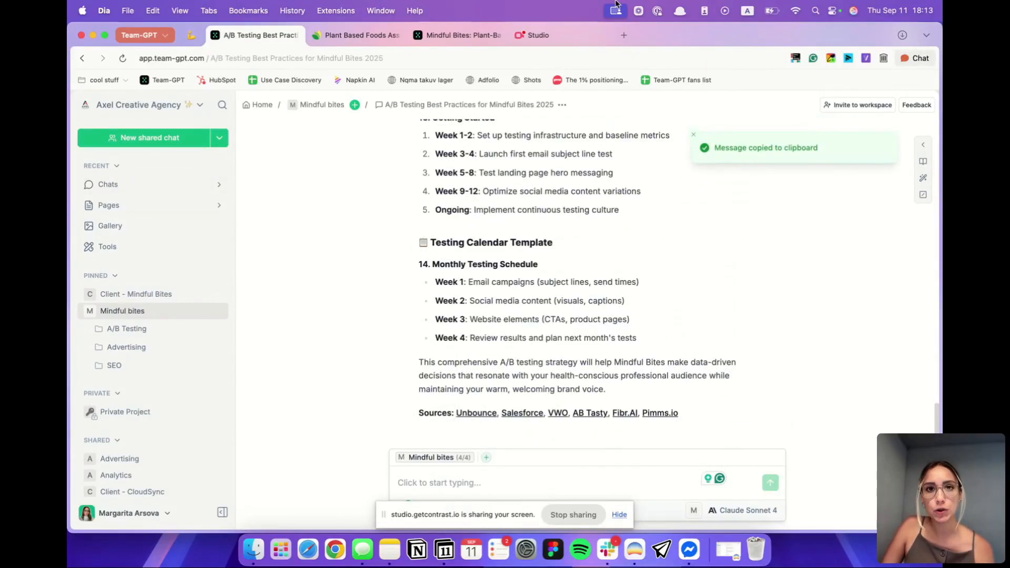
click(624, 34)
text(docs)
key(Return)
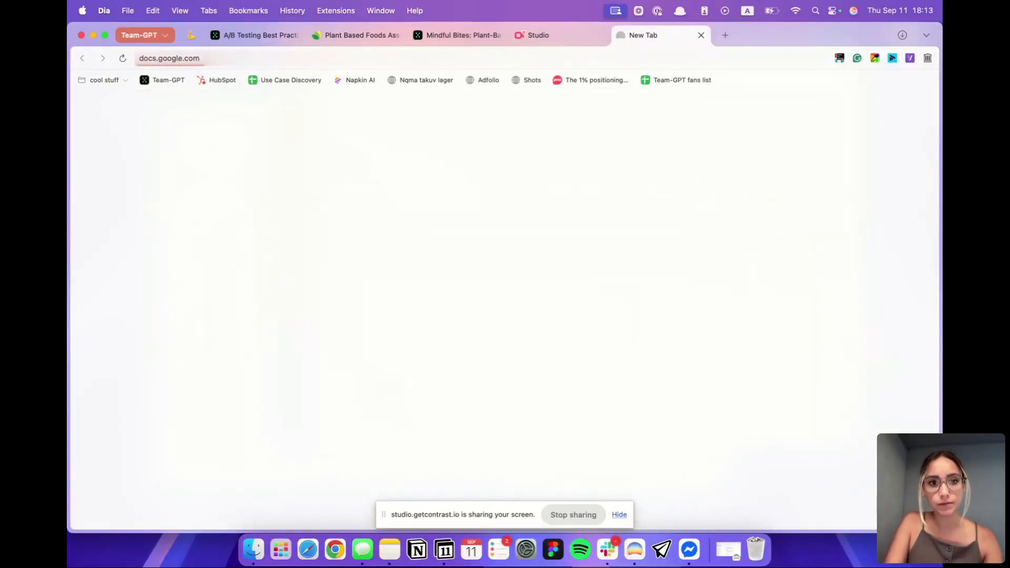
click(221, 234)
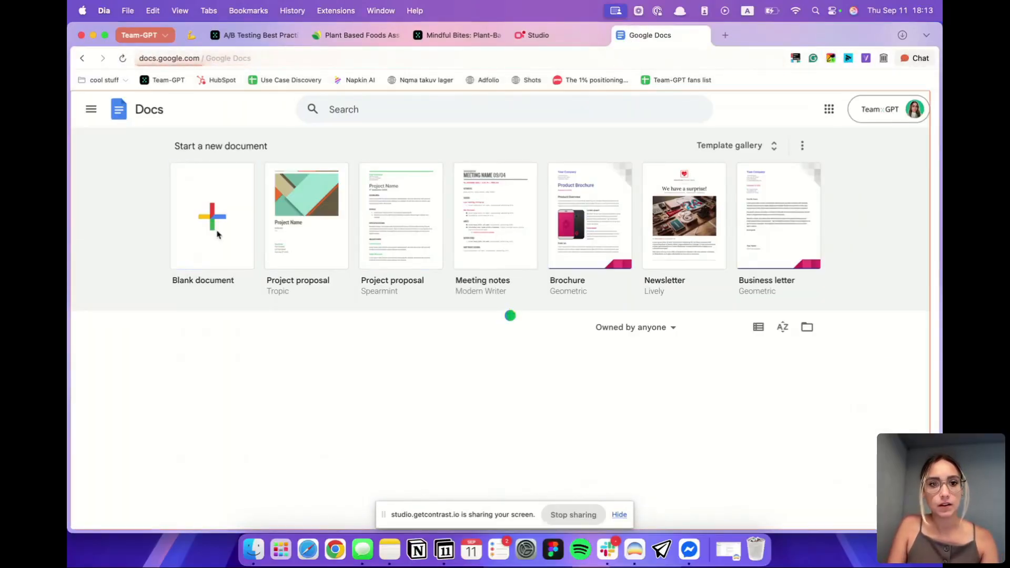
key(super+v)
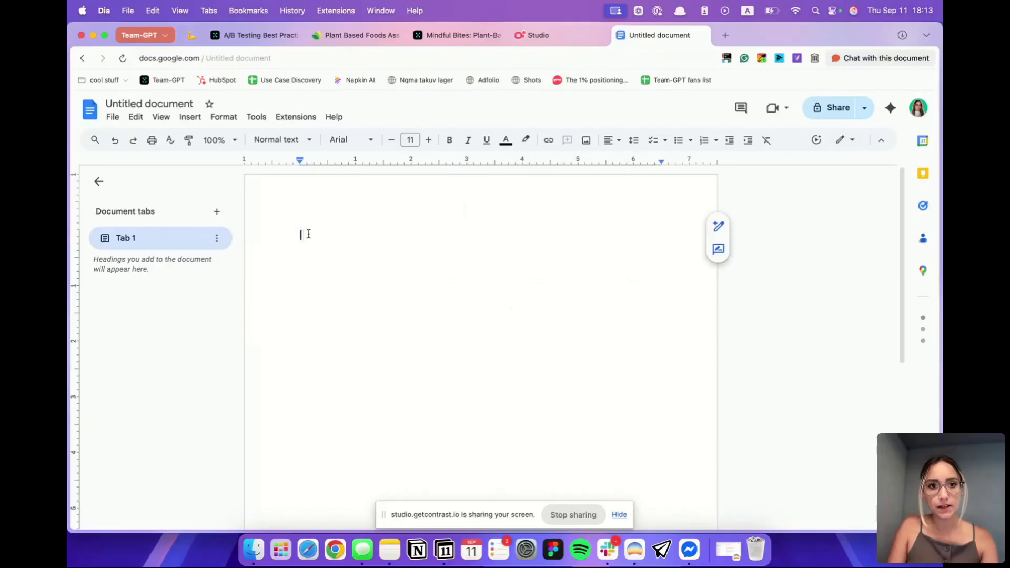
Step: Delete the introductory text above the main heading and title the document "A/B Testing Best Practices for 2025: Mindful Bites Edition"
scroll(377, 242, up, 20)
drag(599, 336, 300, 245)
key(BackSpace)
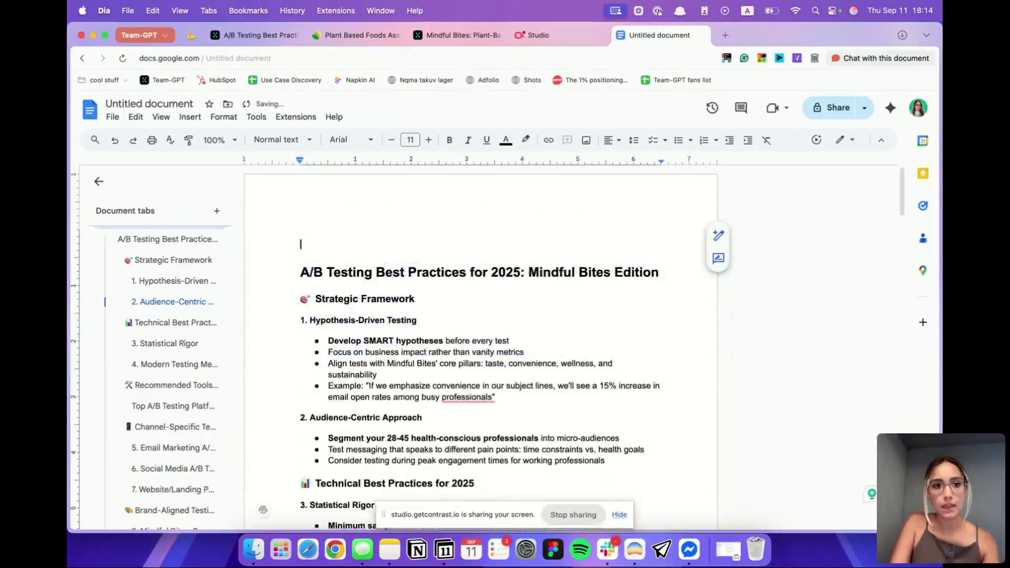
triple_click(432, 273)
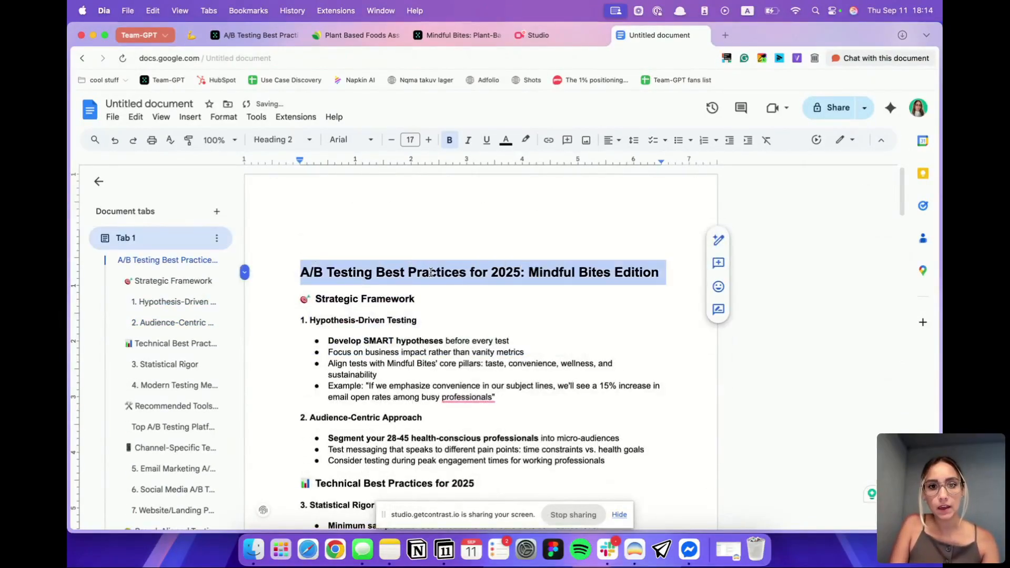
click(146, 103)
click(305, 174)
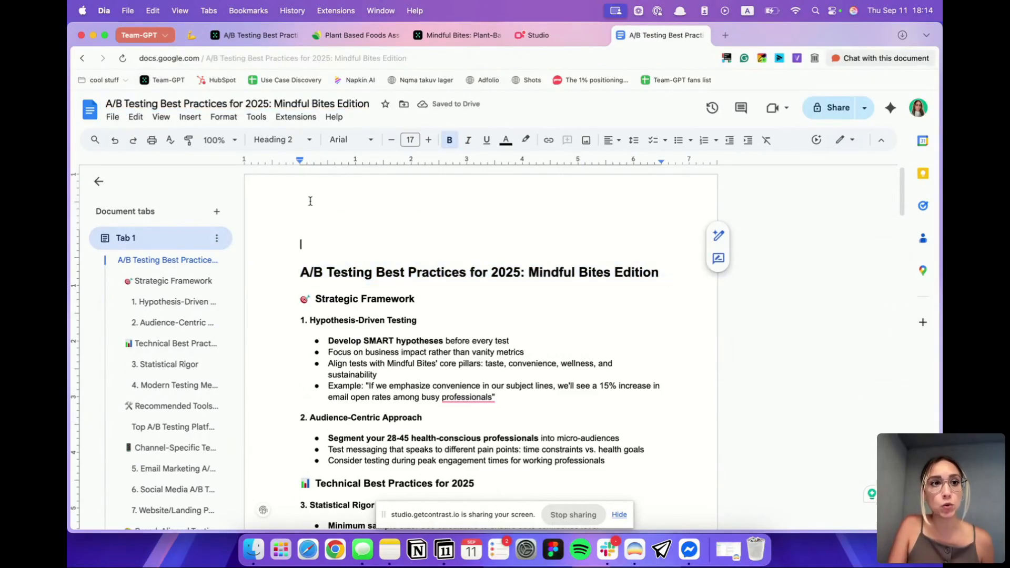
Step: Download the document as a PDF and check it in the browser's recent downloads
click(113, 116)
mouse_move(204, 239)
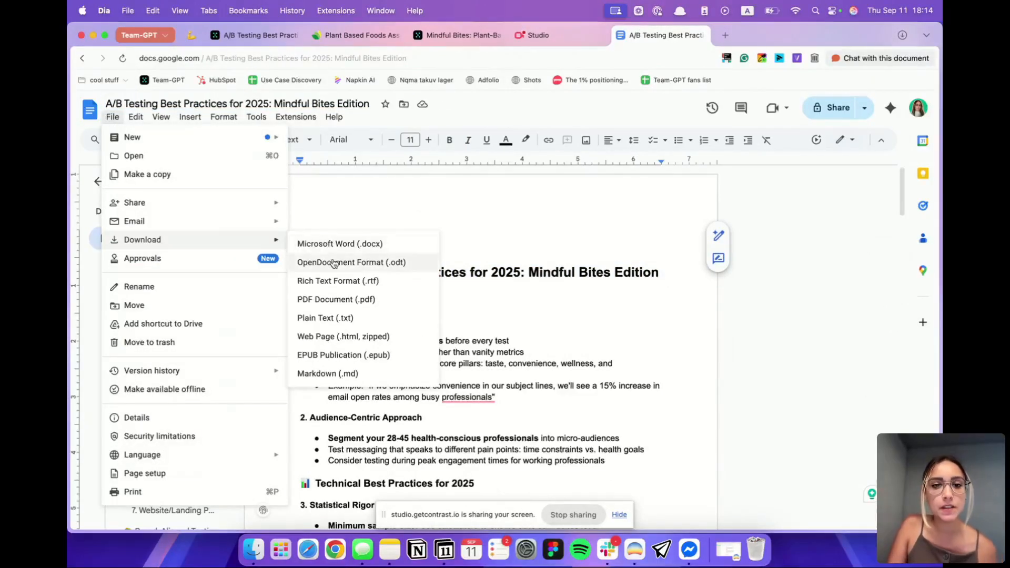
click(342, 299)
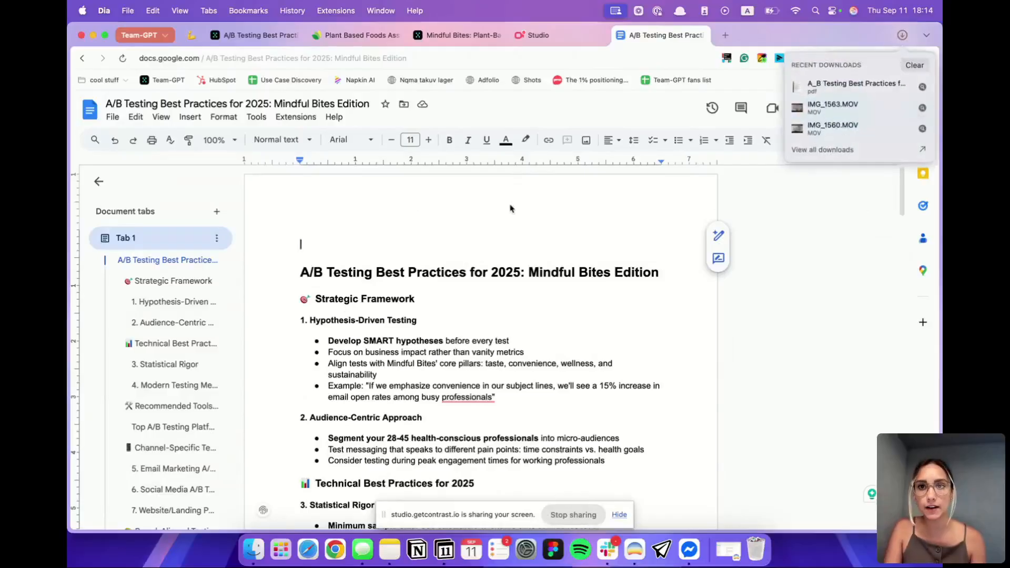
drag(820, 33, 729, 35)
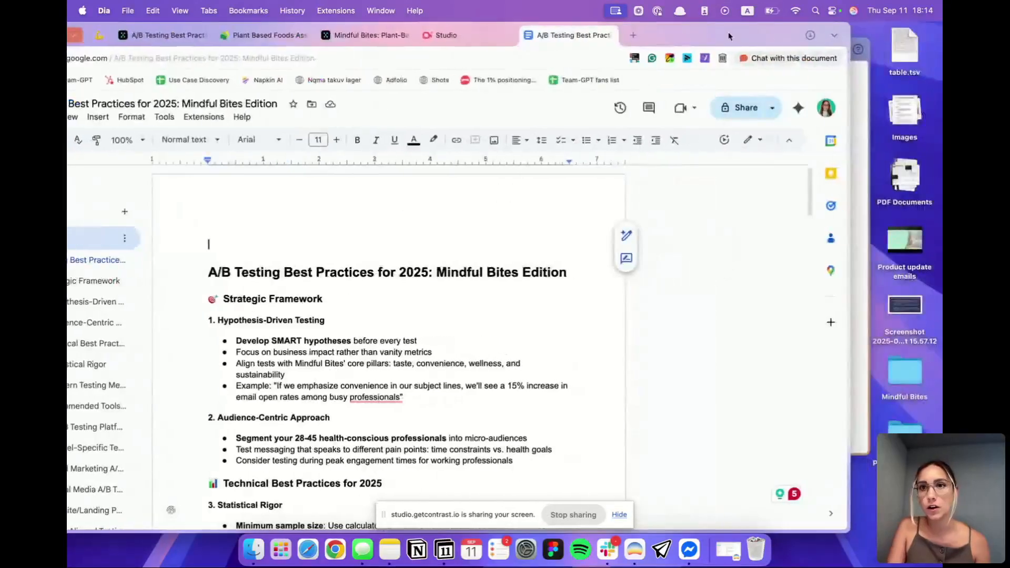
click(811, 35)
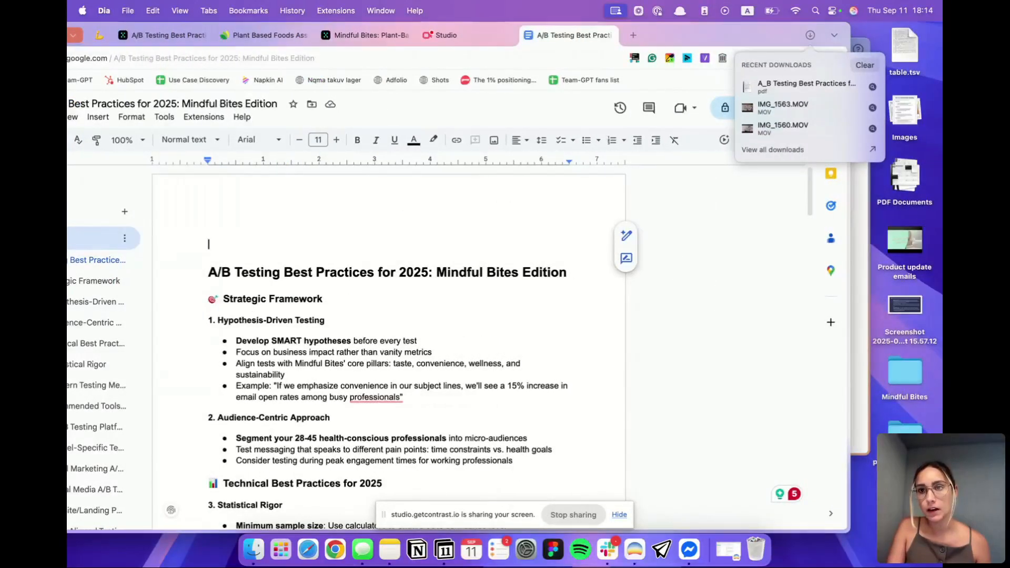
drag(729, 35, 822, 37)
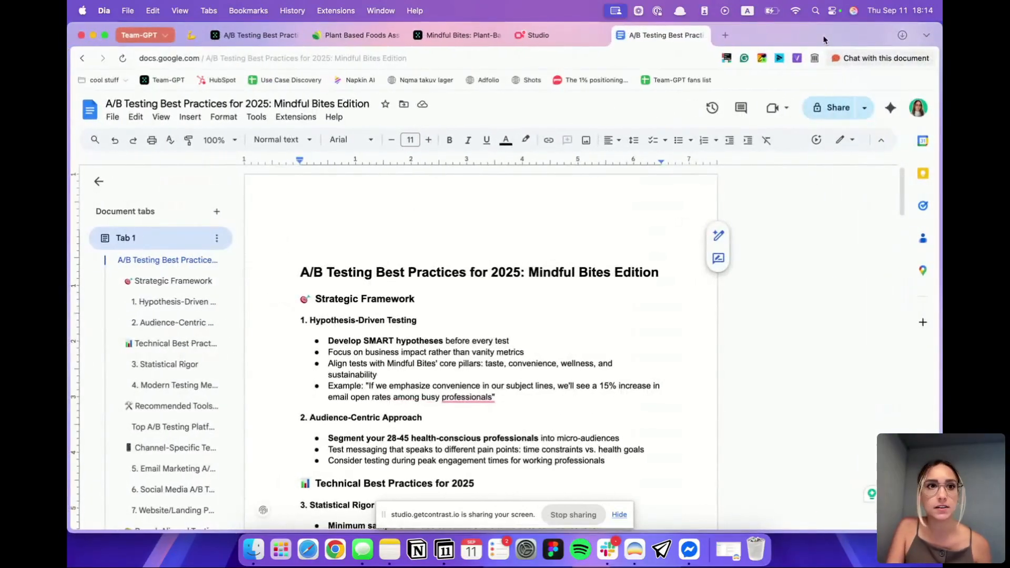
Step: Switch back to Team-GPT, open the Mindful bites project's A/B Testing folder and upload the A/B Testing Best Practices for 2025 PDF from Downloads
click(228, 36)
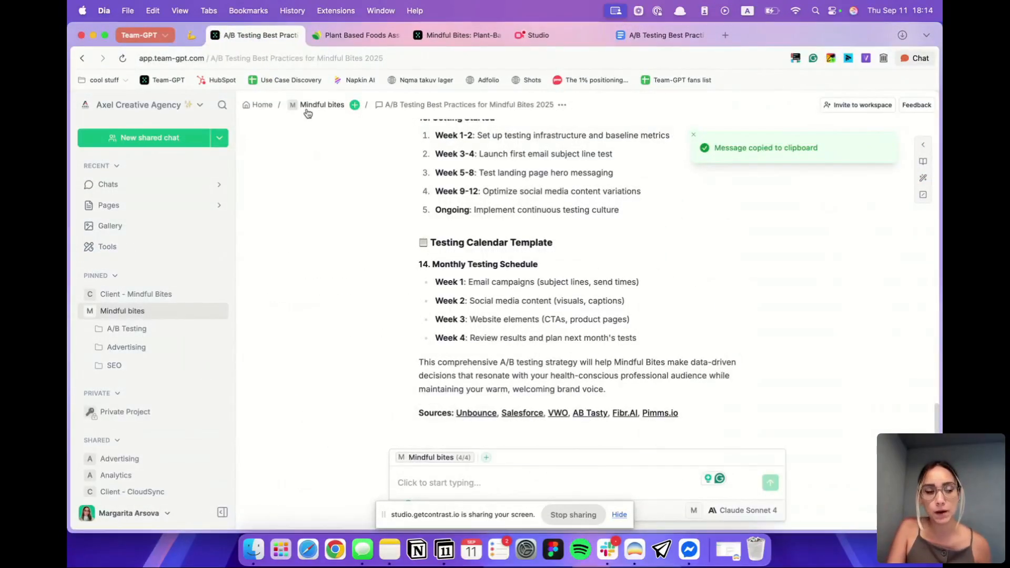
click(307, 109)
click(306, 205)
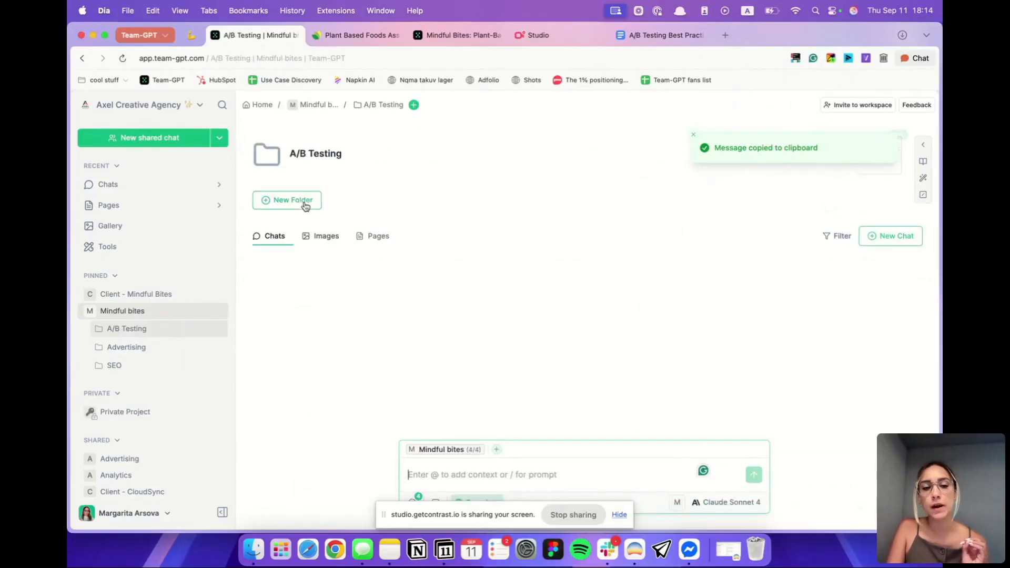
click(798, 166)
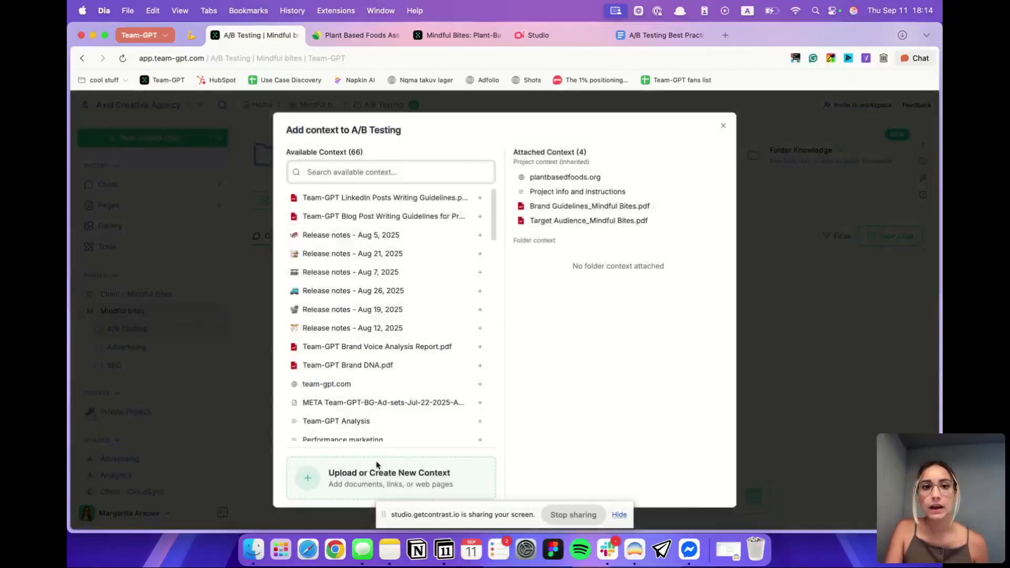
click(371, 482)
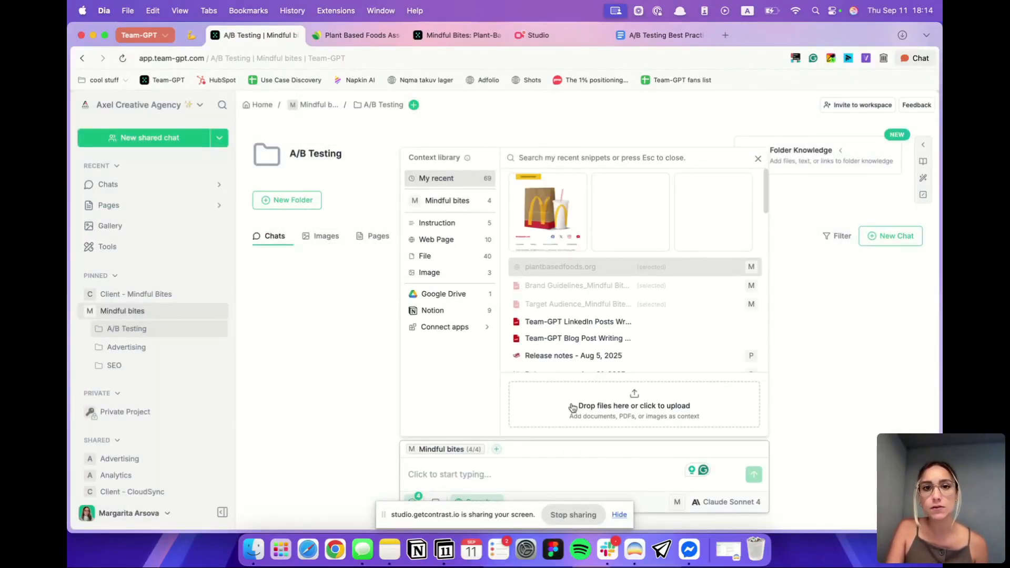
click(579, 411)
click(315, 259)
double_click(398, 217)
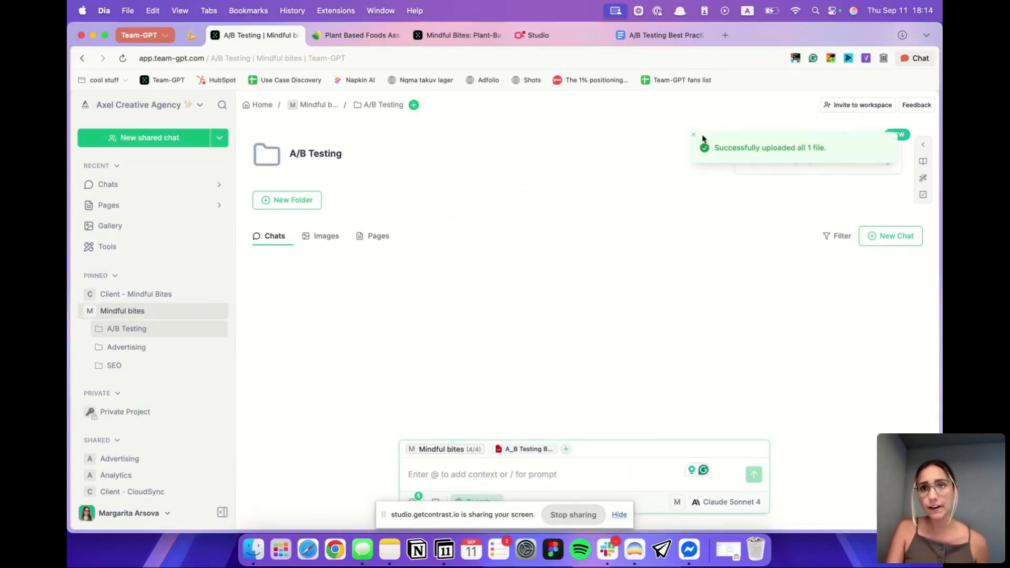
Step: Attach the uploaded A/B Testing Best Practices for 2025 PDF to the A/B Testing folder's knowledge
click(772, 160)
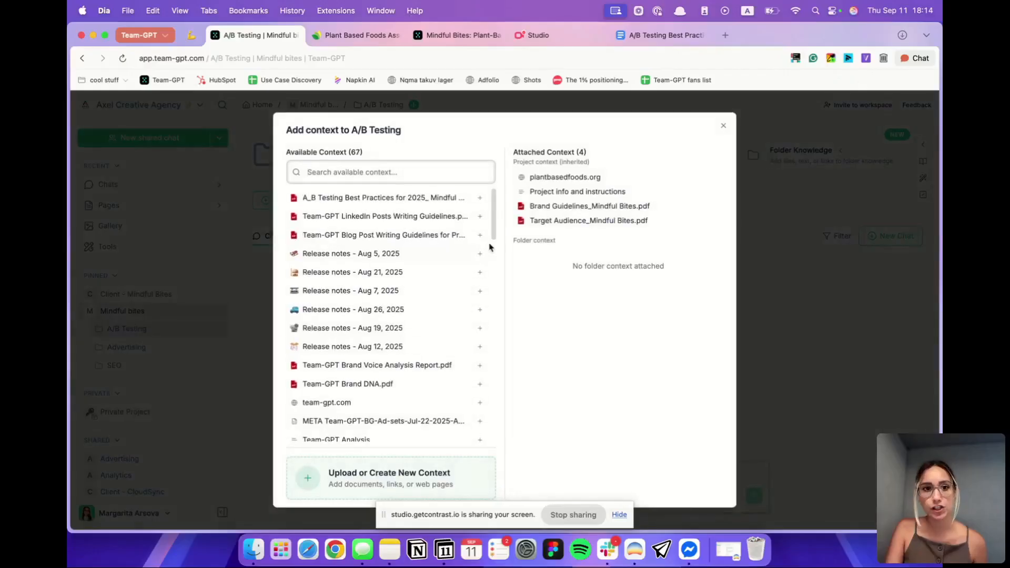
click(480, 197)
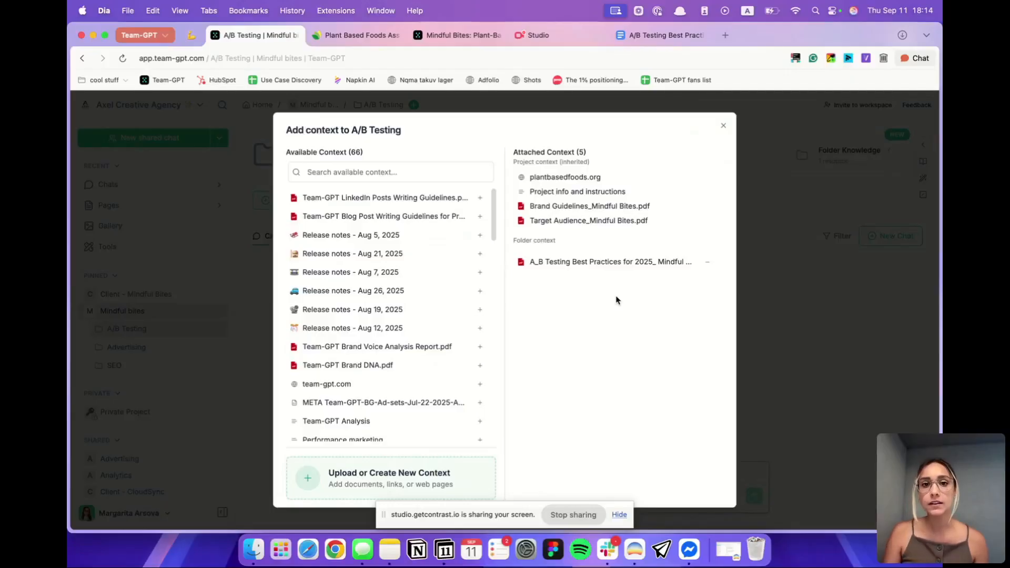
triple_click(543, 149)
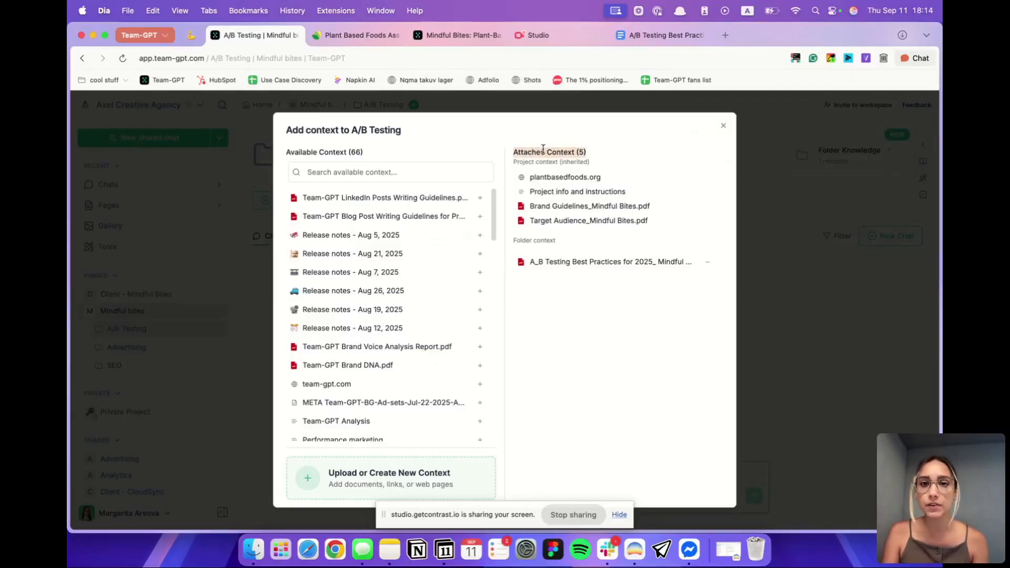
click(600, 158)
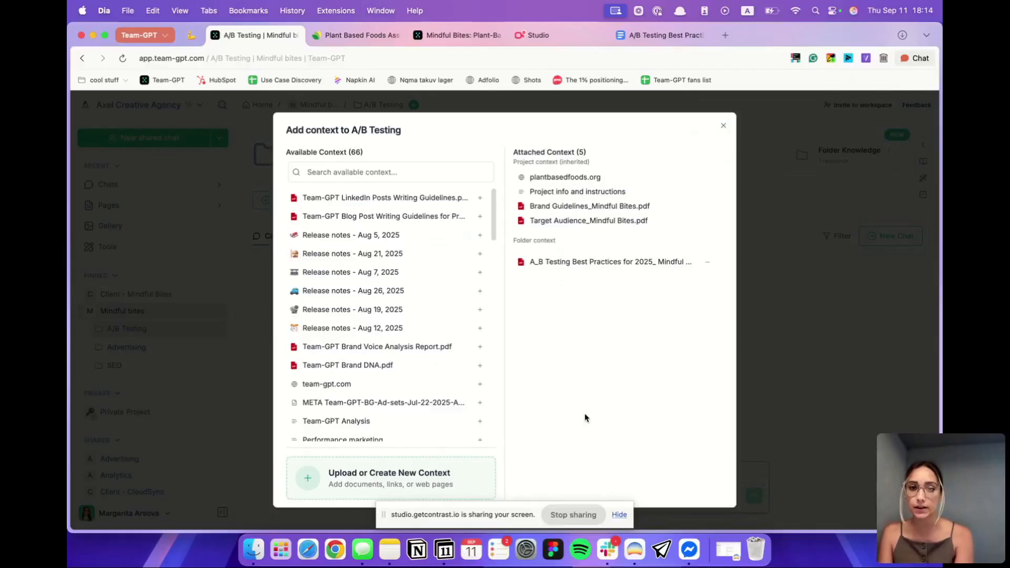
click(725, 128)
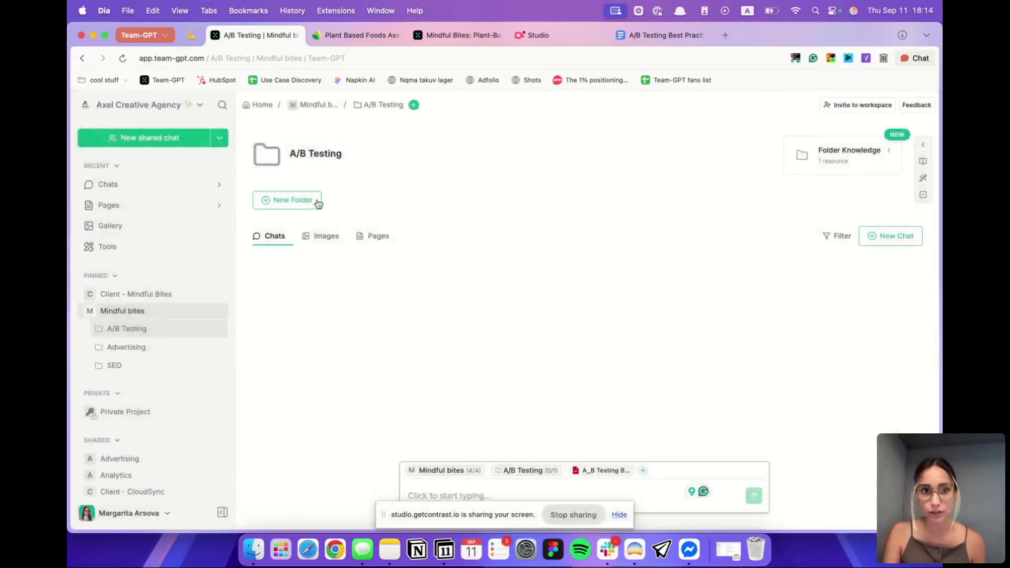
Step: Open the project's SEO folder and upload the SEO Guidelines and Top Trending Blog Topics documents from the Mindful Bites directory
click(314, 107)
click(465, 200)
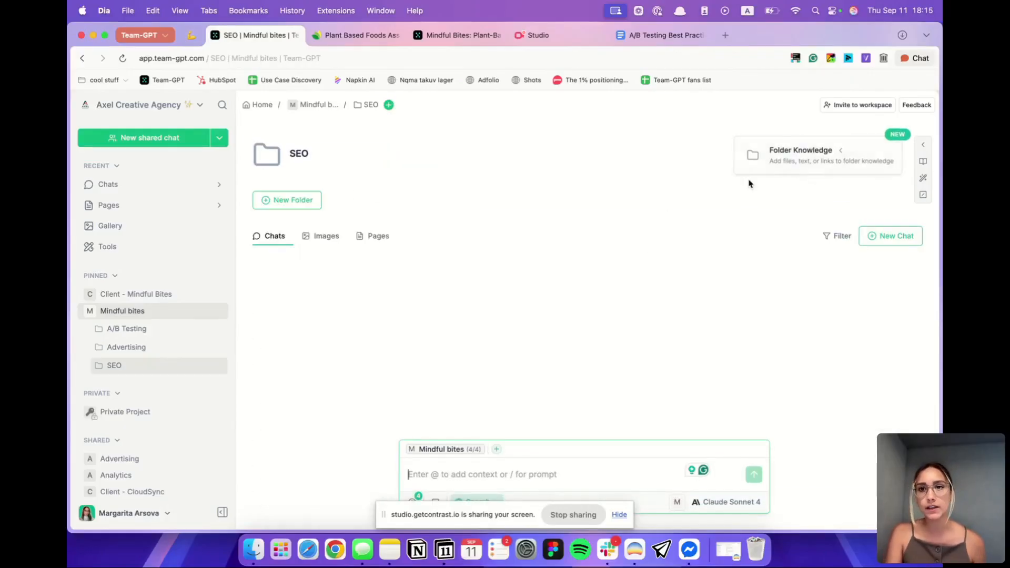
click(802, 166)
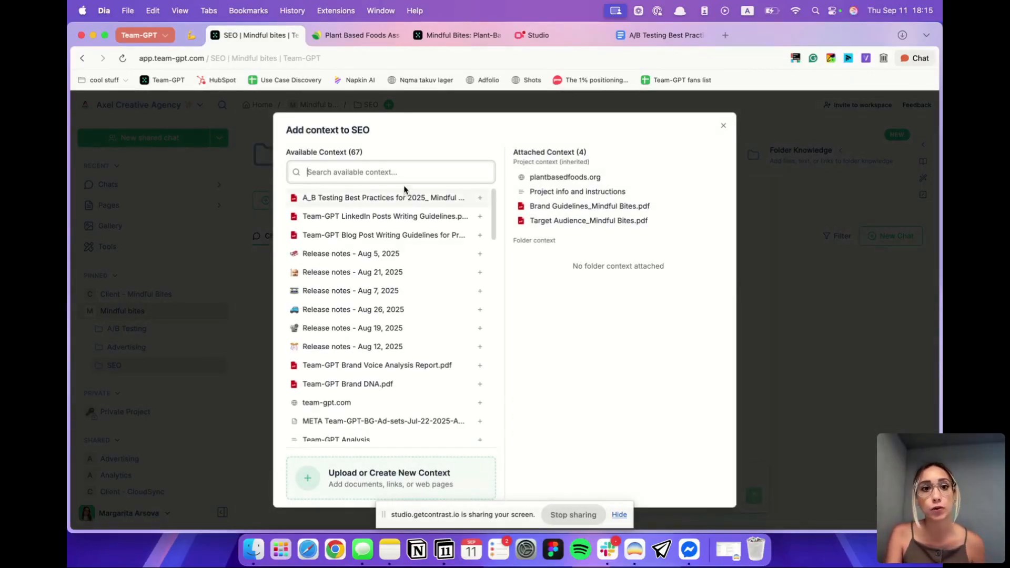
click(371, 487)
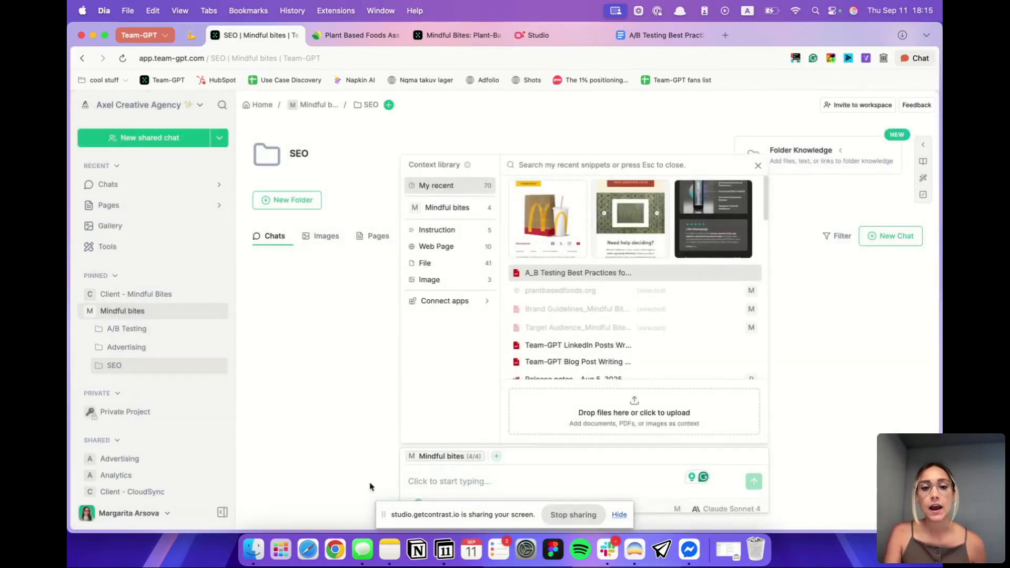
click(598, 407)
double_click(470, 218)
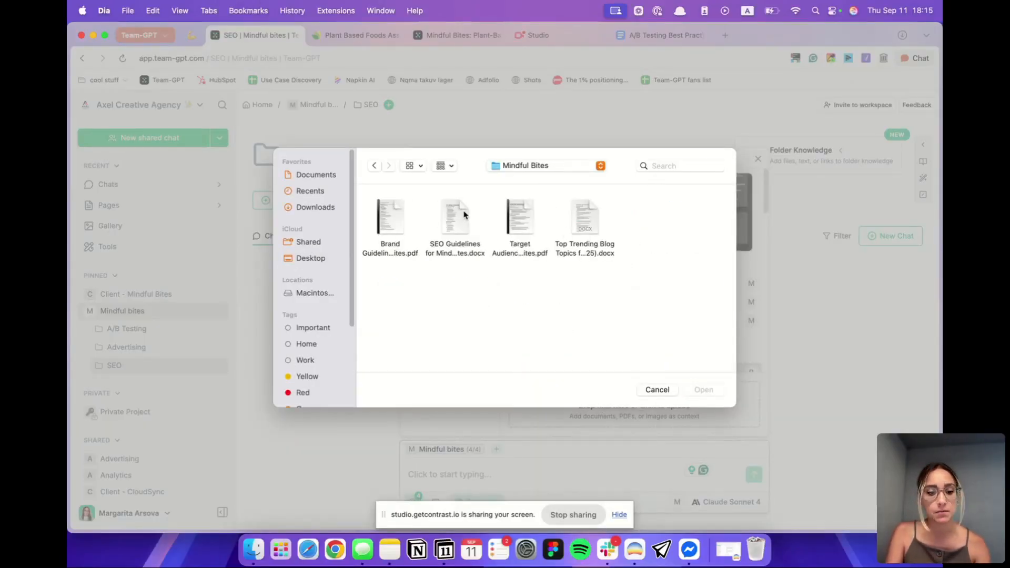
click(464, 214)
super+click(573, 221)
click(721, 390)
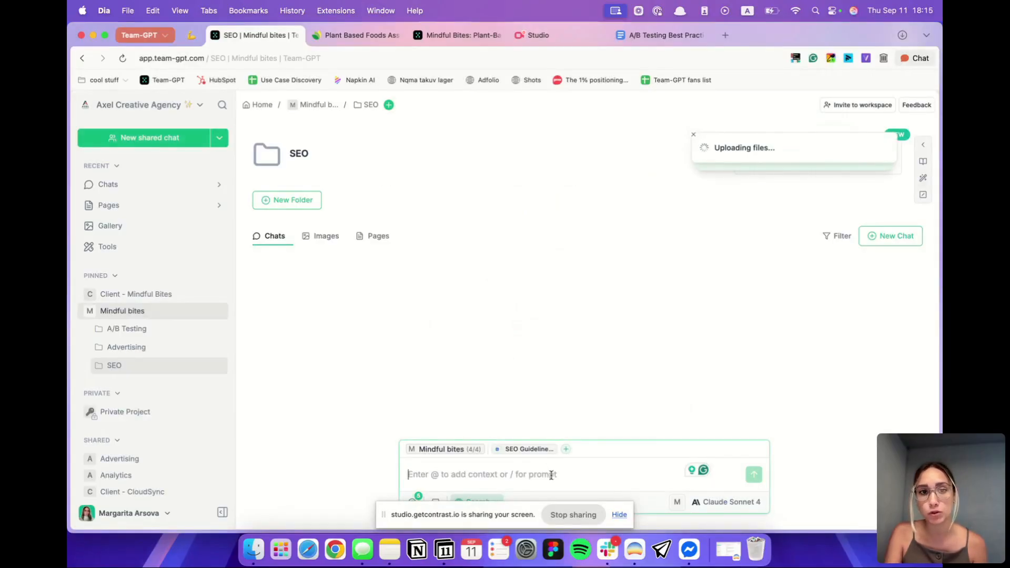
click(694, 174)
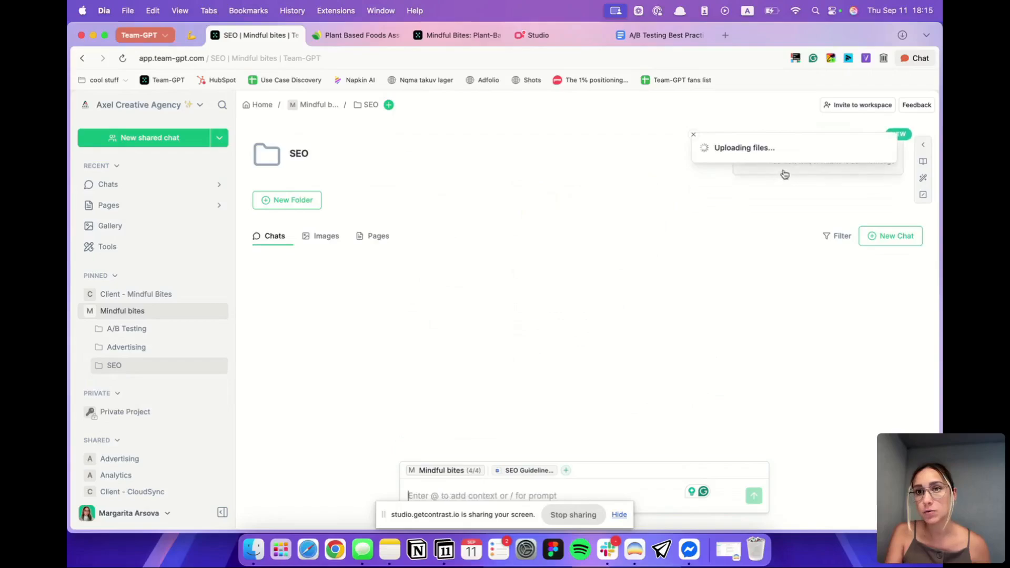
Step: Find "SEO Guidelines for Mindful Bites.docx" among the available context and attach it to the SEO folder's knowledge
click(784, 174)
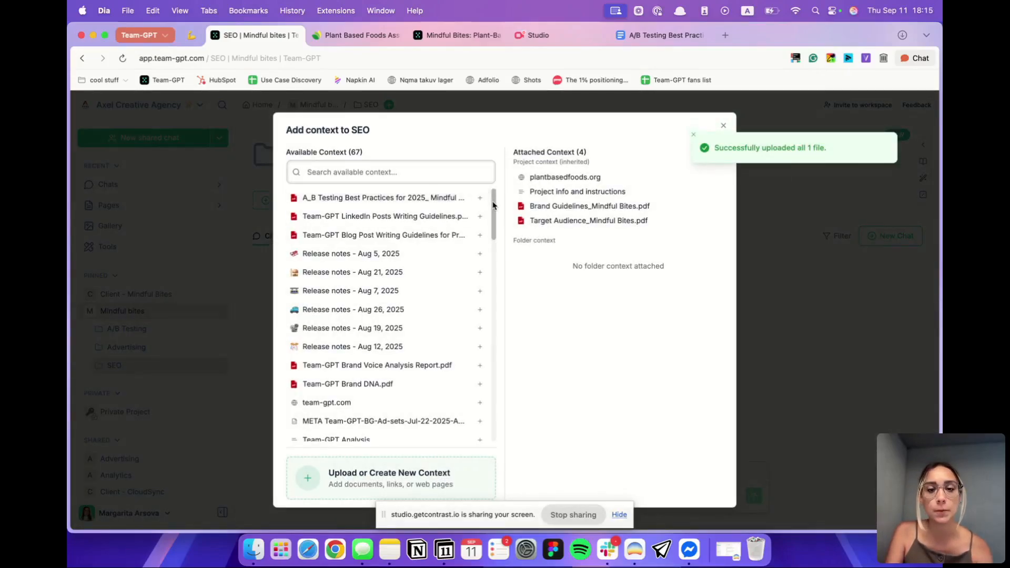
text(SEO)
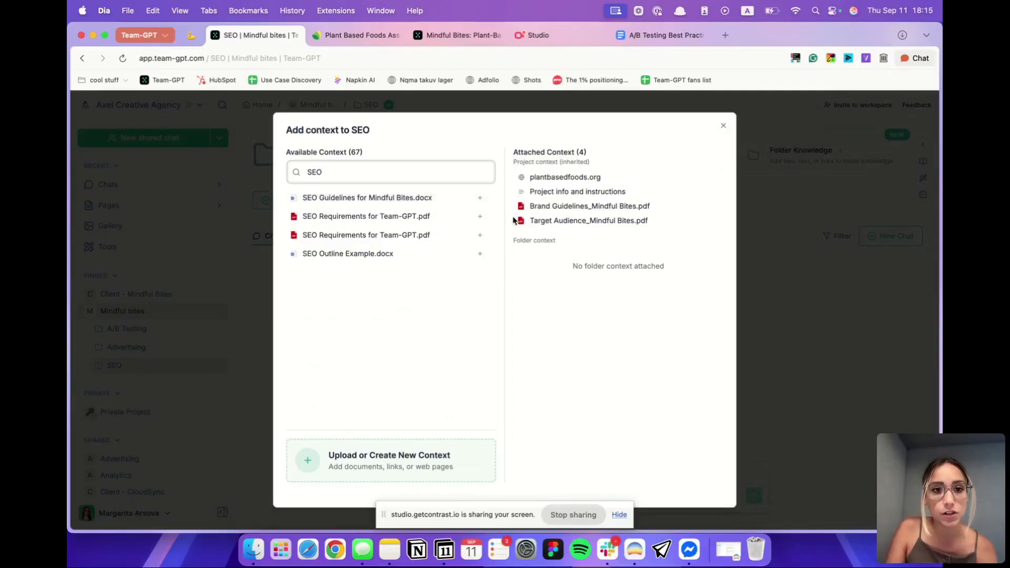
mouse_move(390, 205)
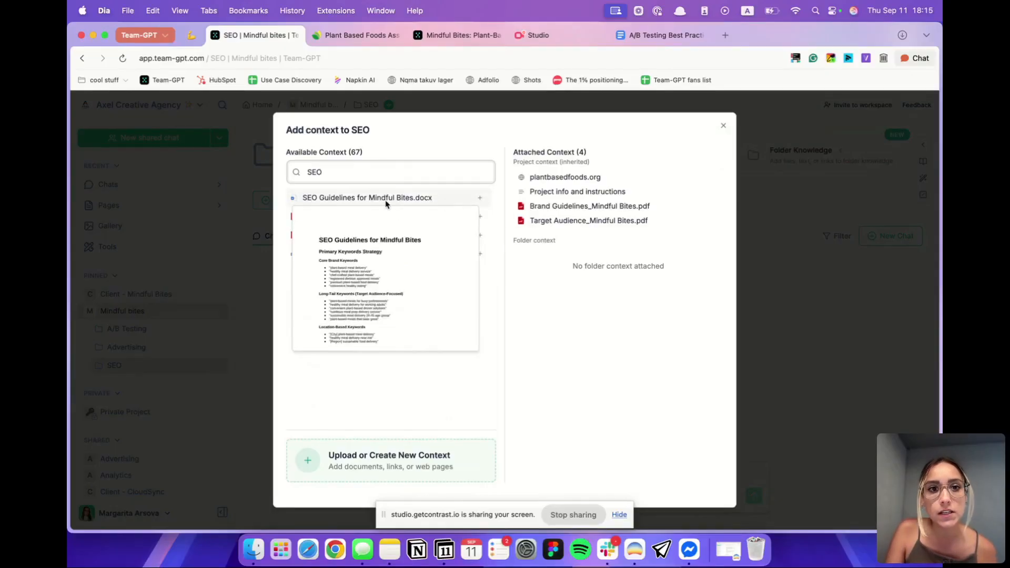
click(481, 198)
Step: Search the available context for "topic" and attach the Top Trending Blog Topics for Mindful Bites document to the SEO folder's knowledge
click(441, 179)
key(BackSpace)
key(BackSpace)
key(BackSpace)
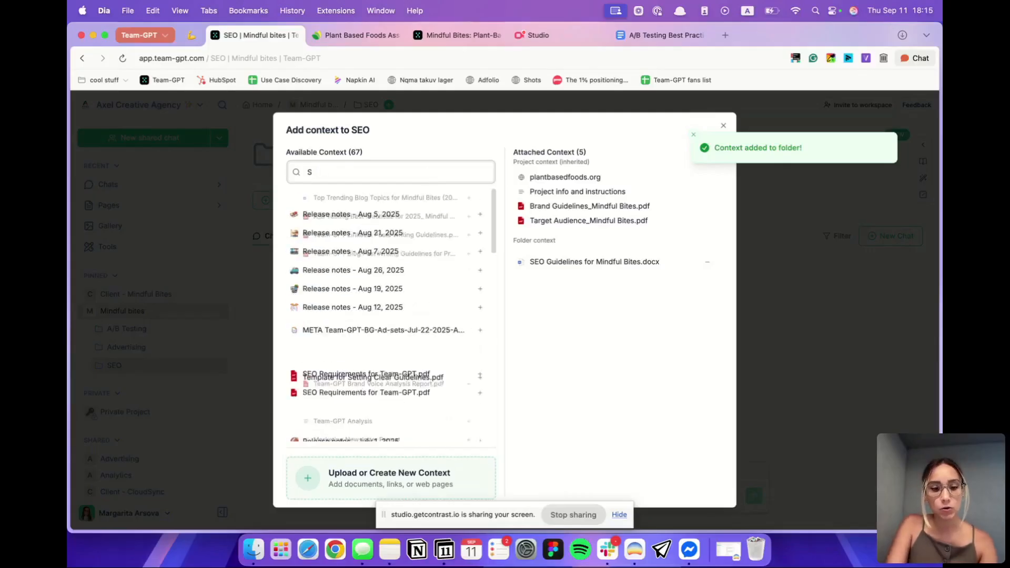
text(topic)
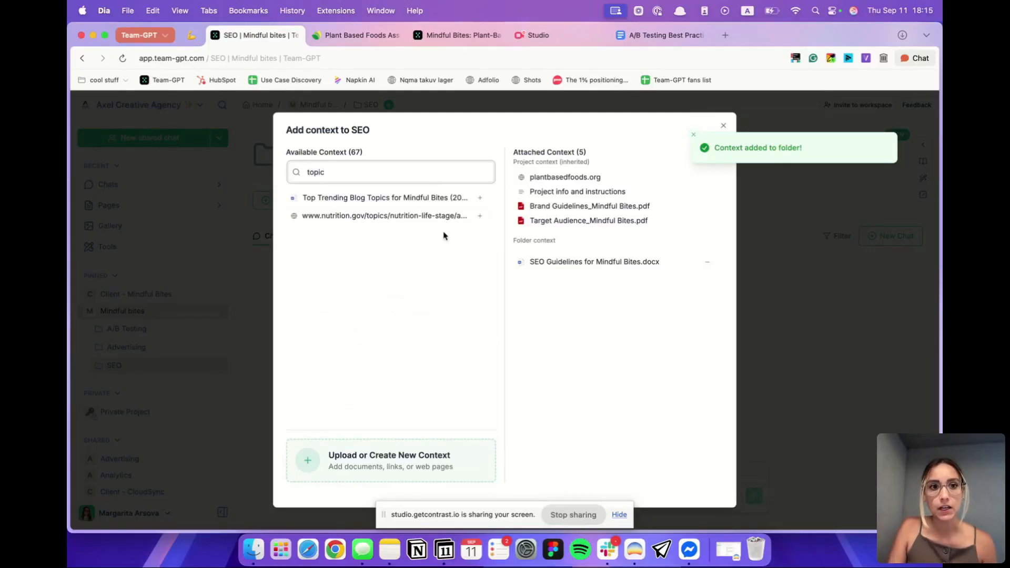
click(481, 199)
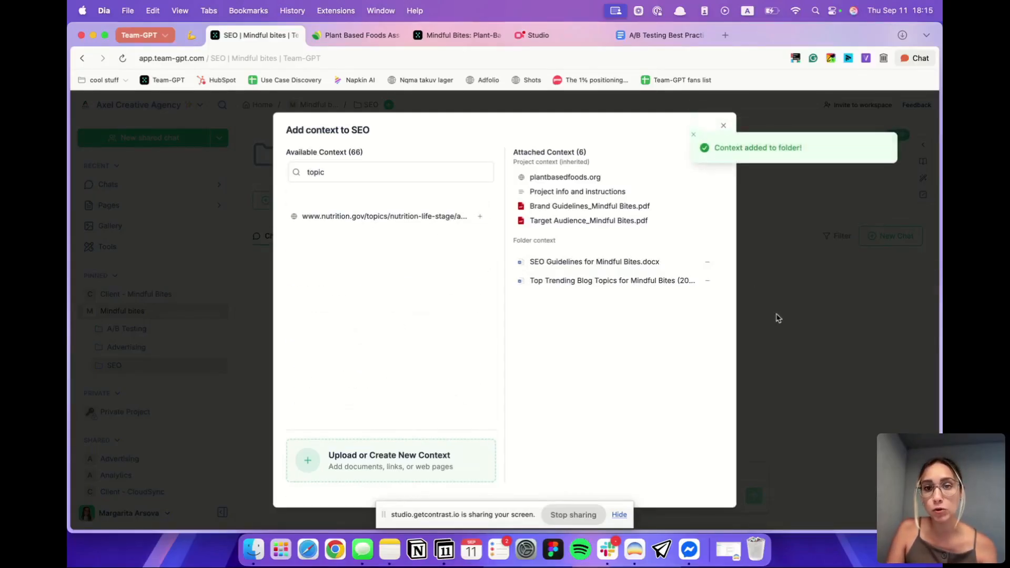
click(757, 323)
Step: Preview the Top Trending Blog Topics document in the SEO folder's attached context
click(444, 495)
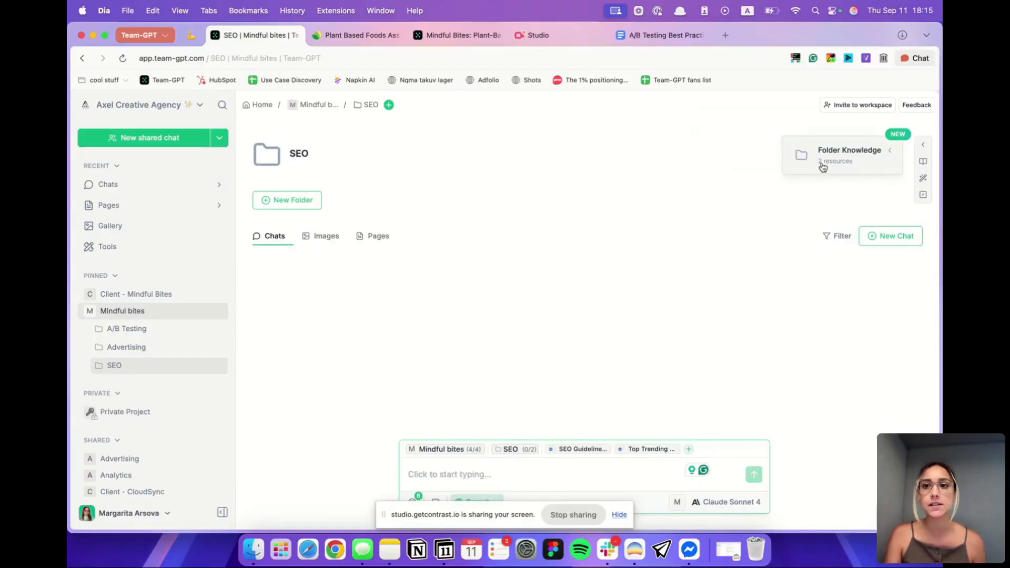
click(823, 167)
mouse_move(618, 285)
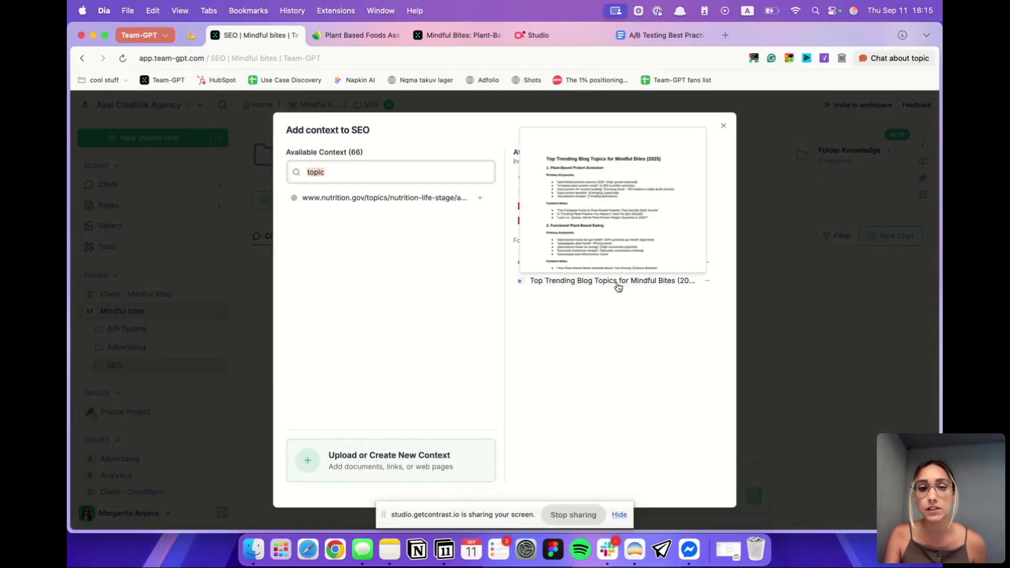
click(772, 299)
Step: In the SEO folder, start a chat asking "I need to write a blog post for mindful bites. Suggest some topics."
click(565, 483)
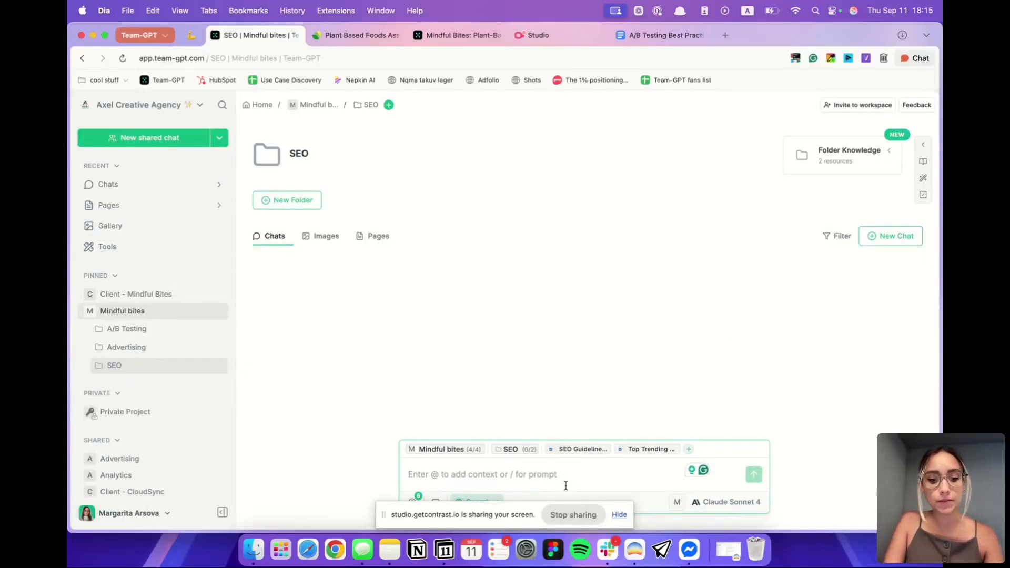
text(Suu)
key(BackSpace)
key(BackSpace)
key(BackSpace)
text(I)
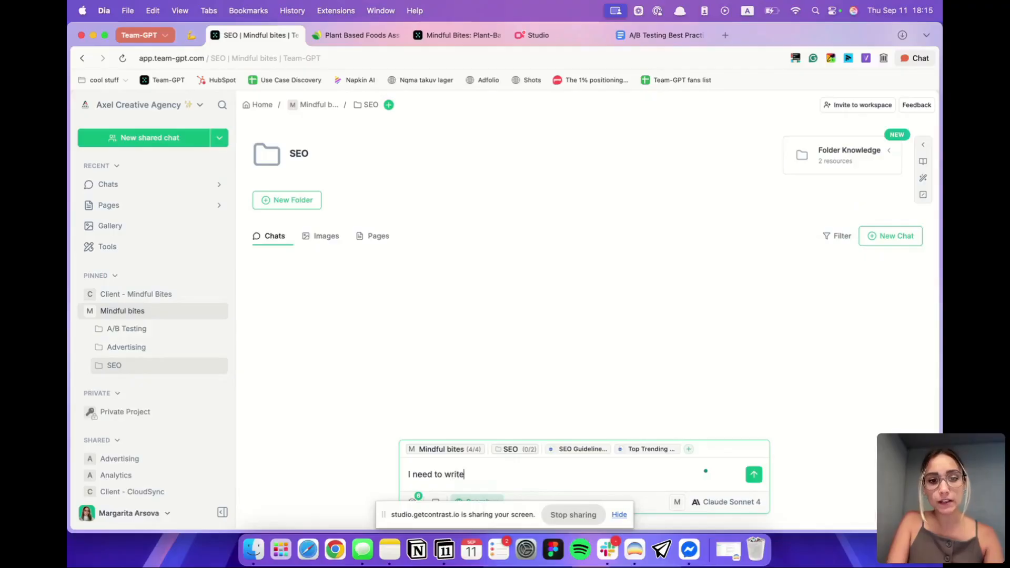
text( need to write )
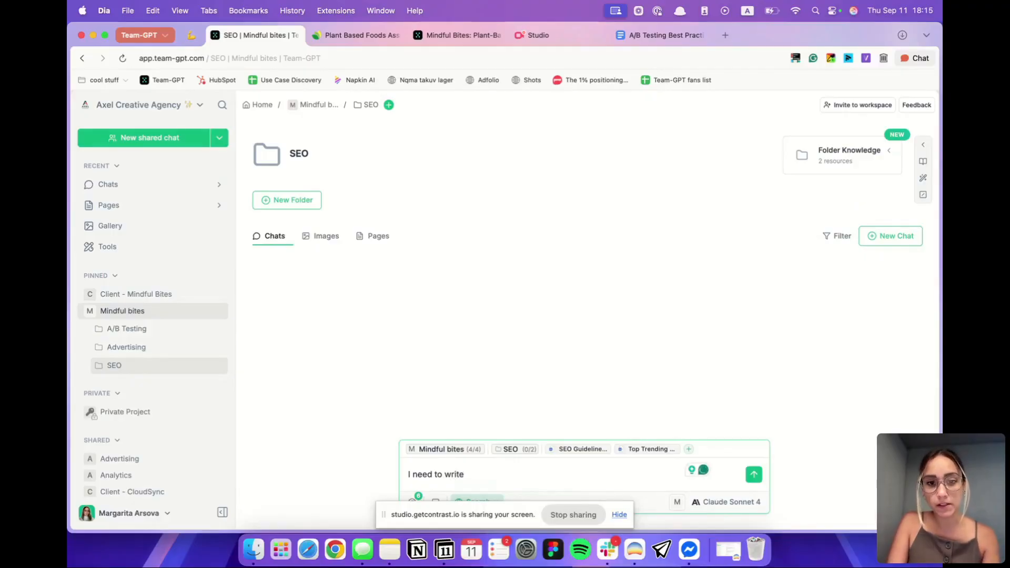
text(a blo)
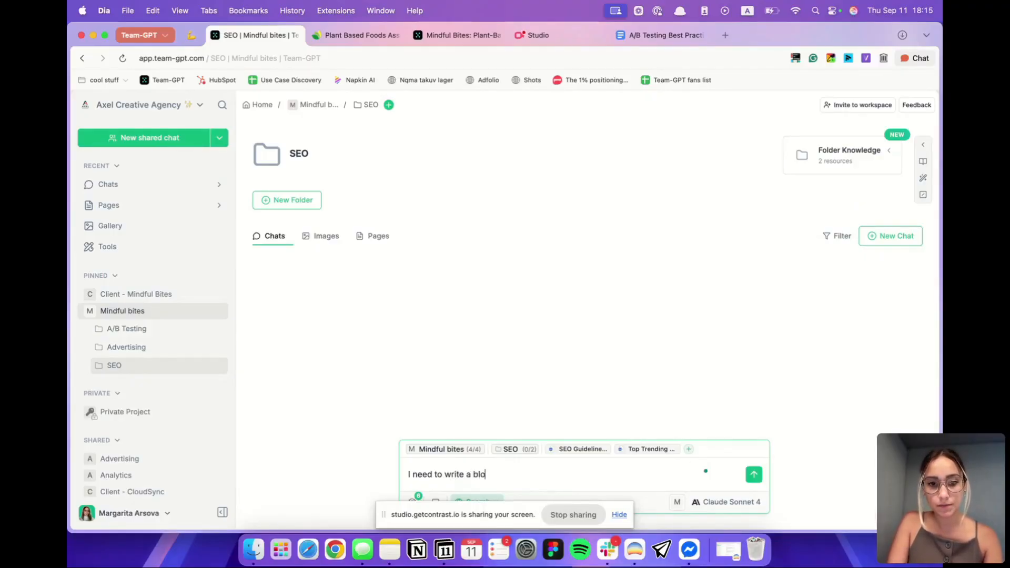
text(g post for min)
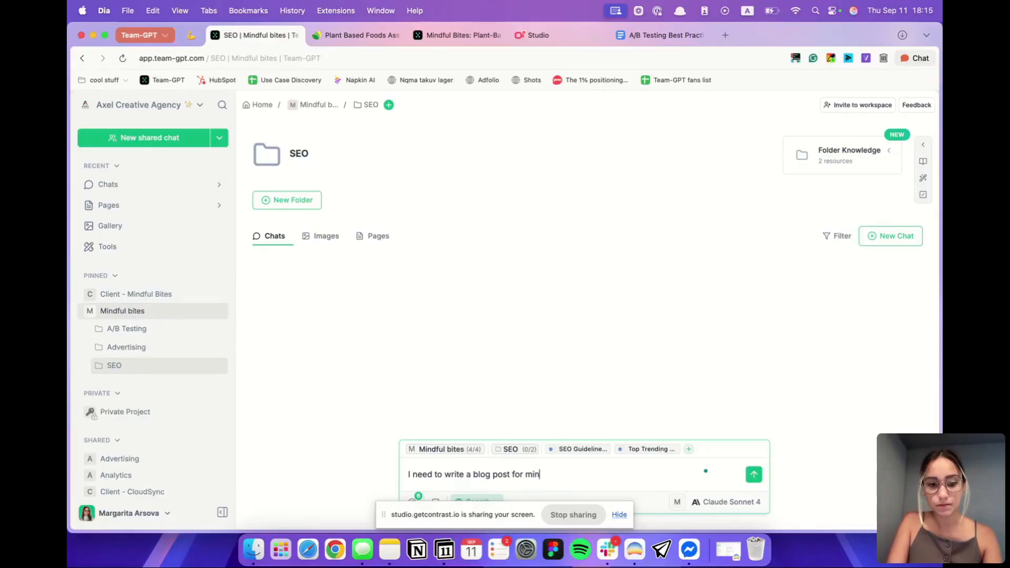
text(dful bites. Suggest some topics)
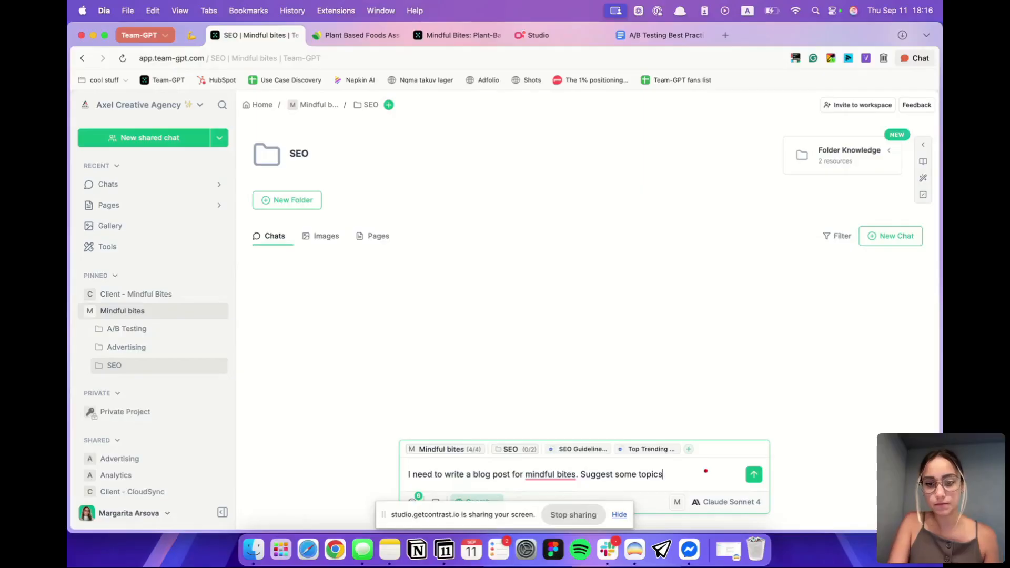
text(.)
key(Return)
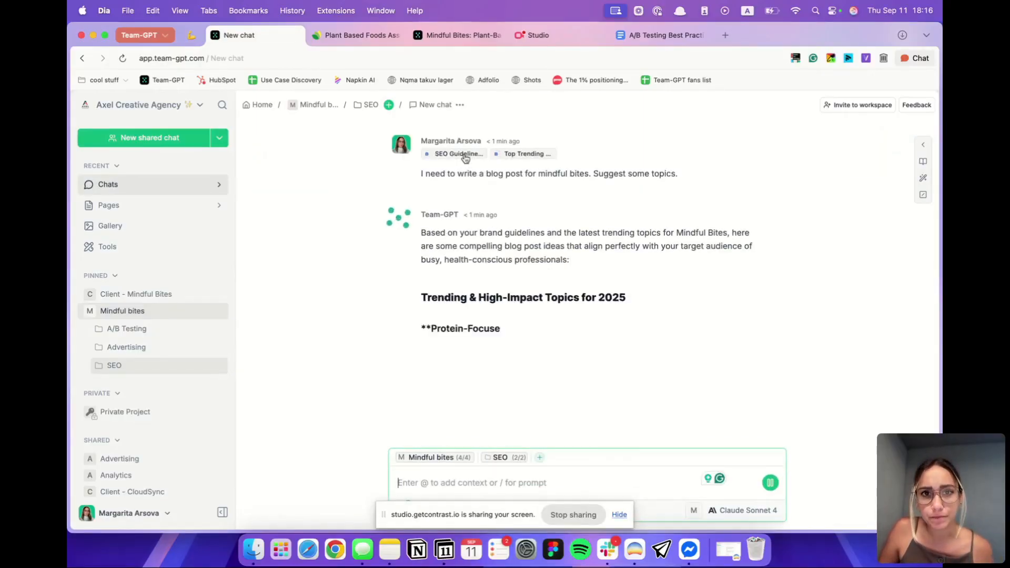
Step: Review the suggested blog topics and copy the title "The Complete Guide to Plant-Based Proteins That Actually Build Muscle"
mouse_move(495, 154)
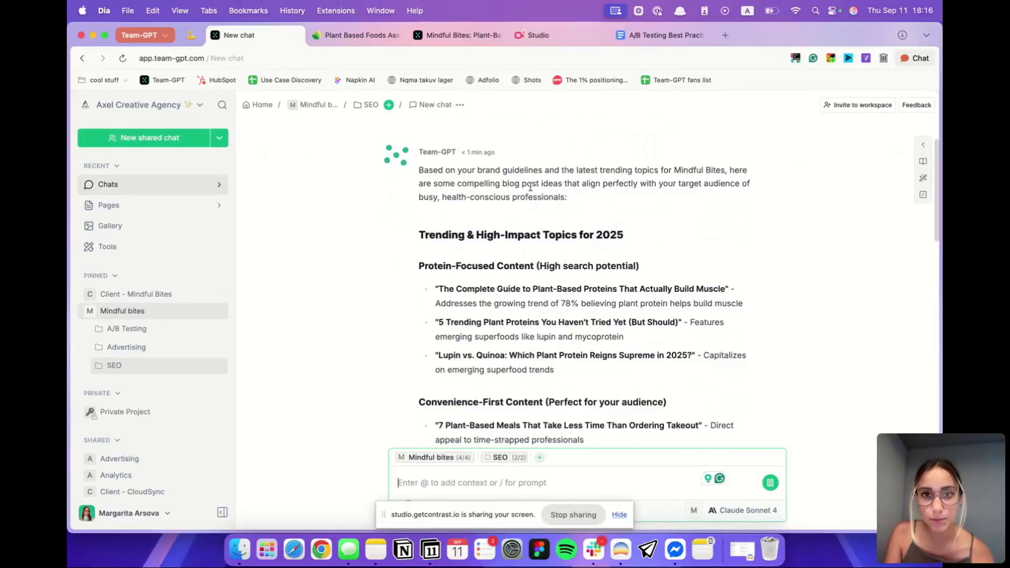
scroll(530, 197, down, 3)
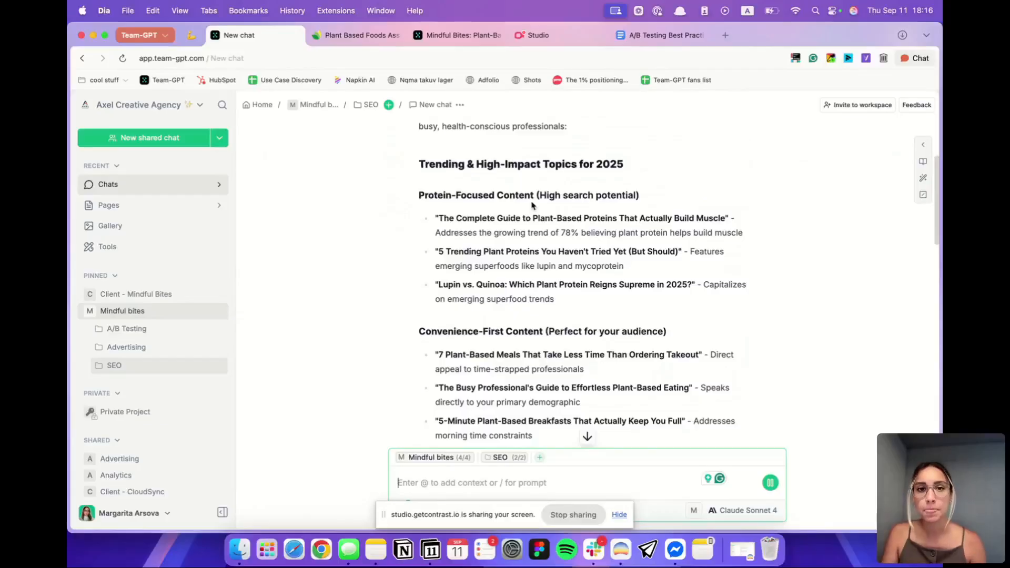
scroll(534, 159, down, 1)
triple_click(515, 146)
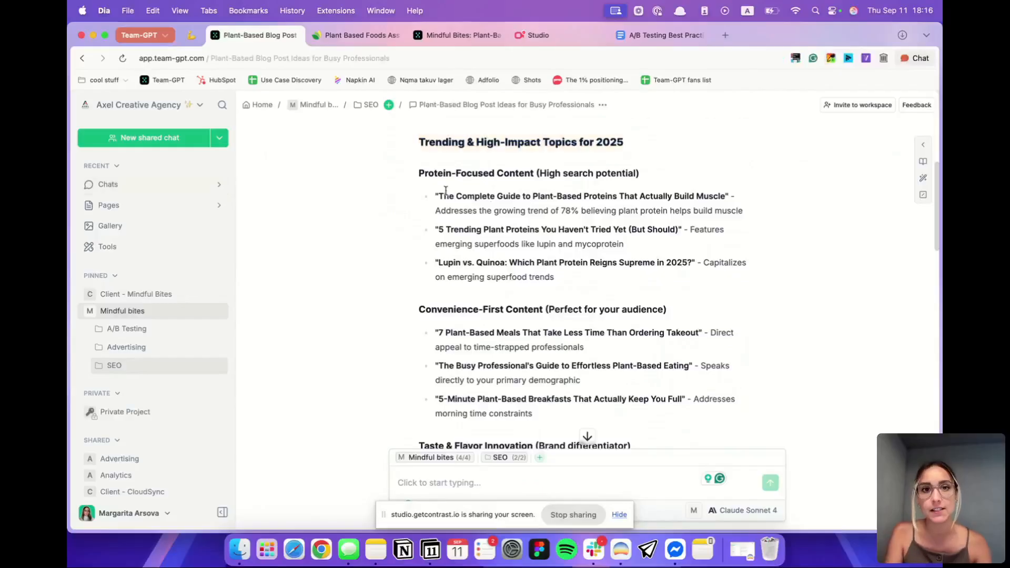
drag(439, 194, 725, 205)
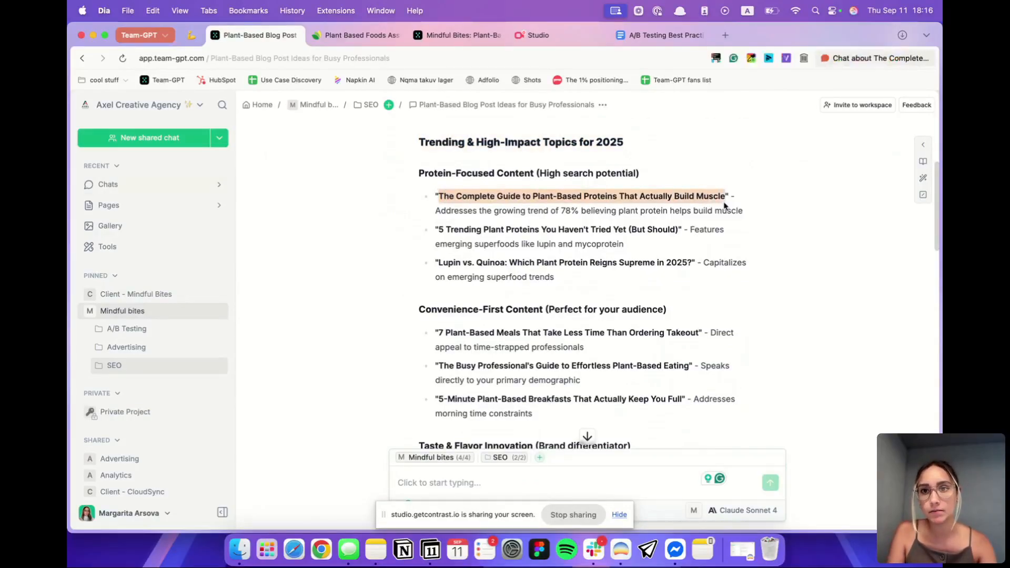
Step: Ask the chat "Considering our SEO guidelines, write a blog post on that topic: The Complete Guide to Plant-Based Proteins That Actually Build Muscle"
click(507, 487)
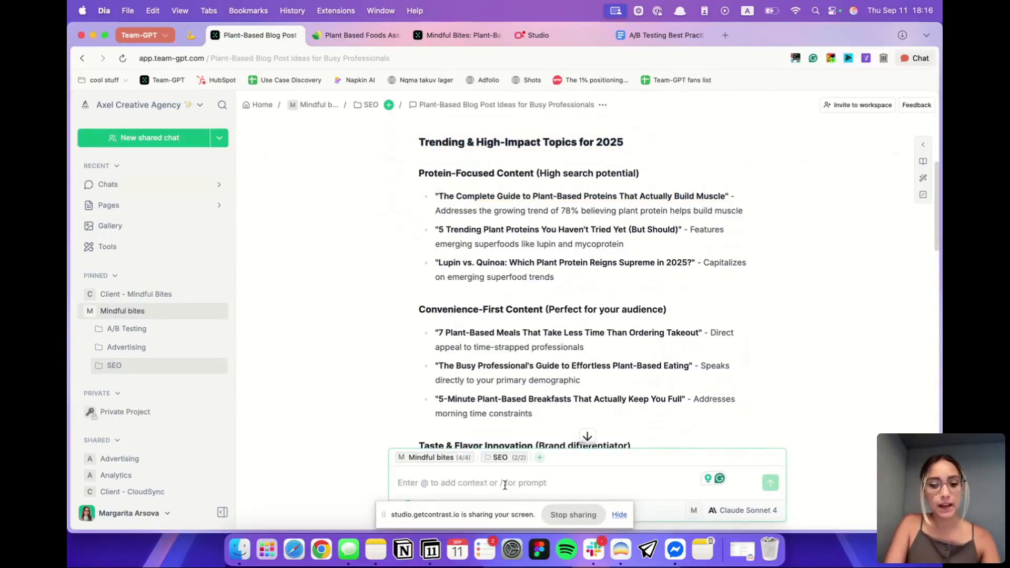
text(Conside)
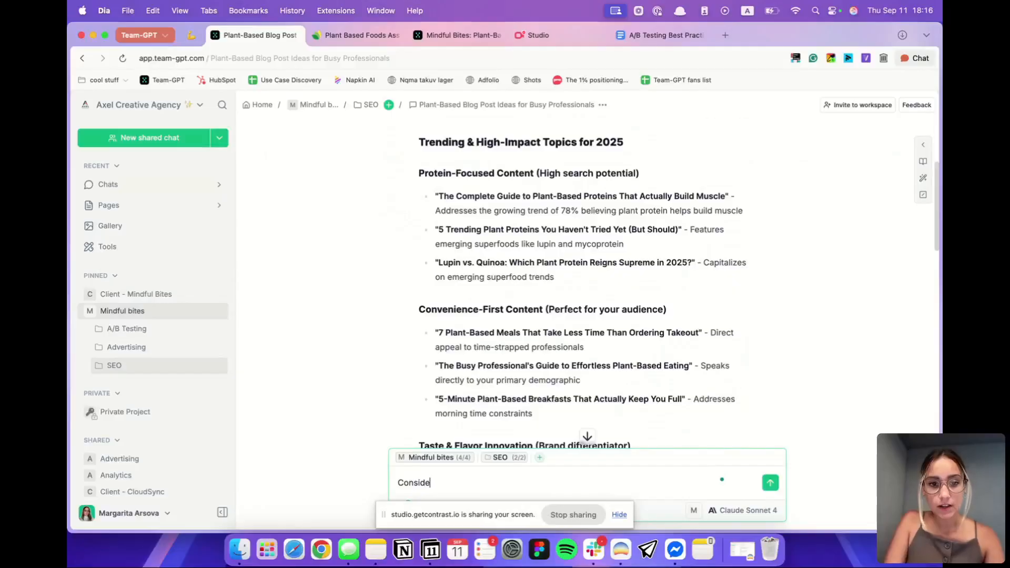
text(ring our SEO guidel)
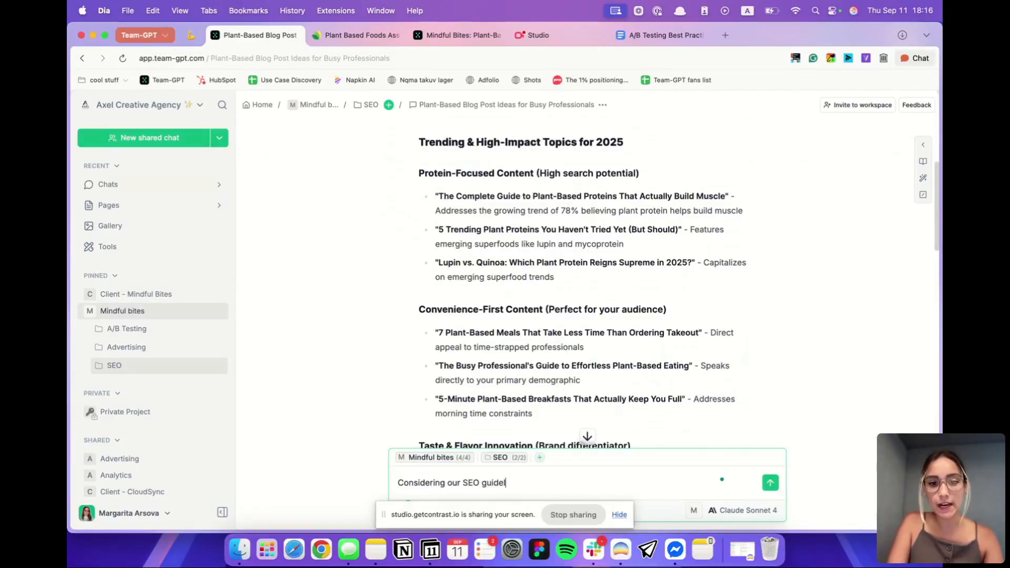
text(ines, write )
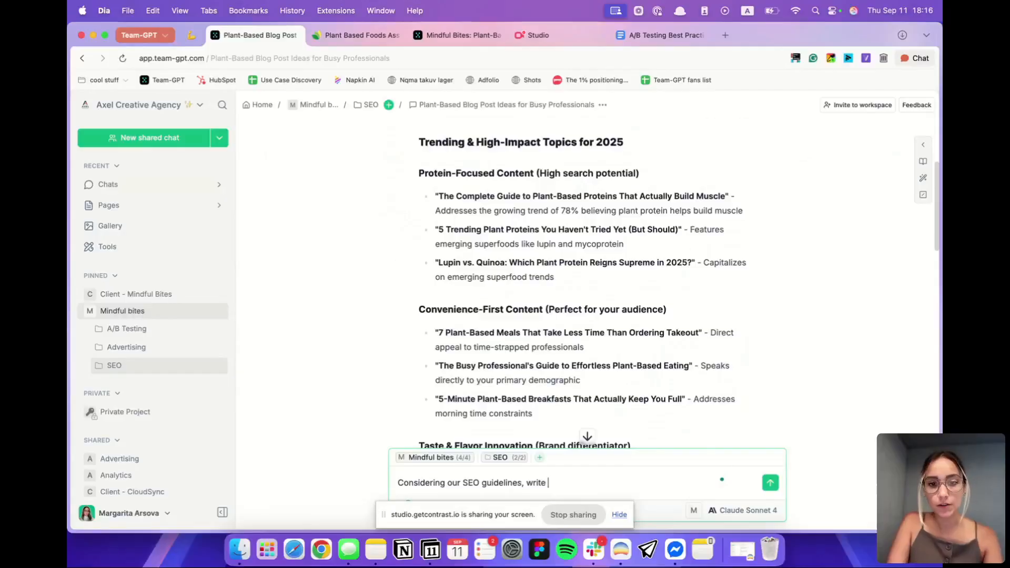
text(a blog post on th)
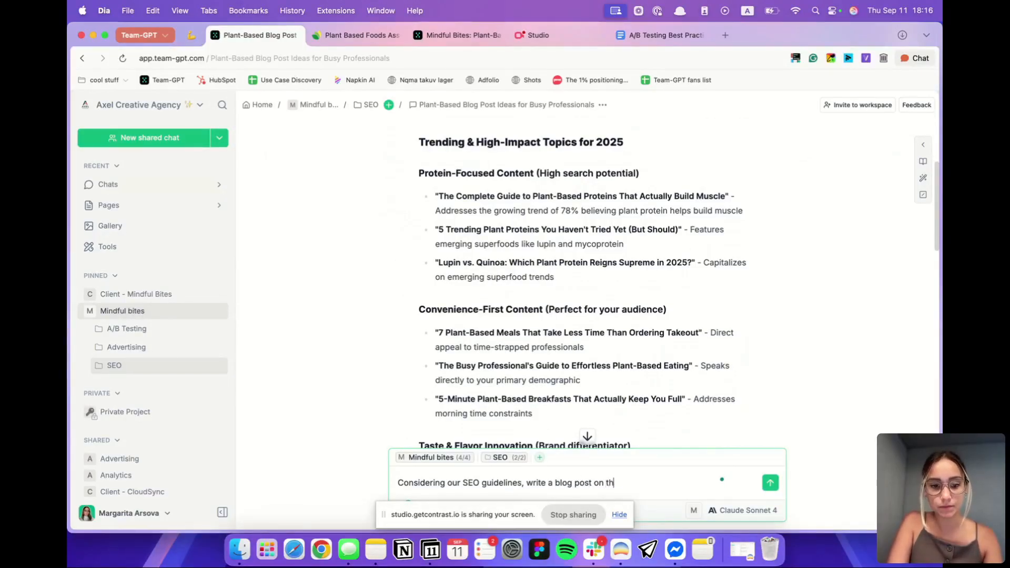
text(at topic:)
text(The Complete Guide to Plant-Based Proteins That Actually Build Muscle)
key(Return)
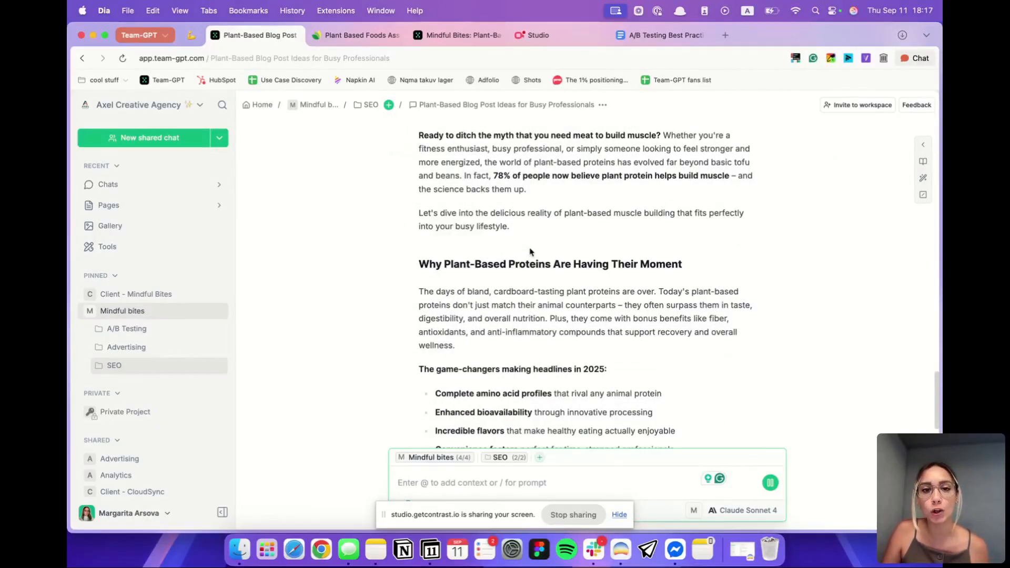
Step: Look over the opening of the generated blog post and switch to the webinar Studio page
scroll(530, 251, up, 5)
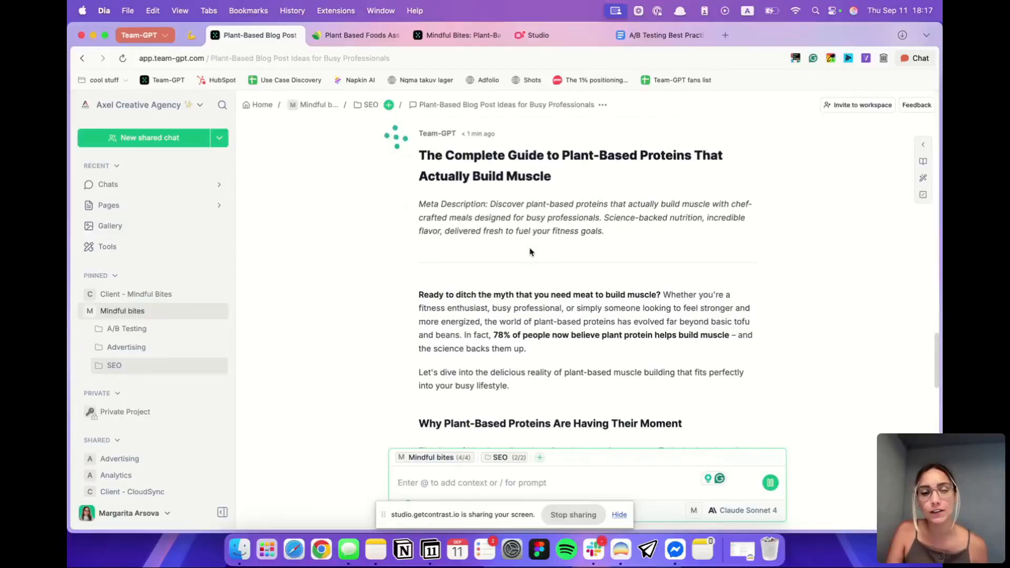
scroll(530, 251, down, 2)
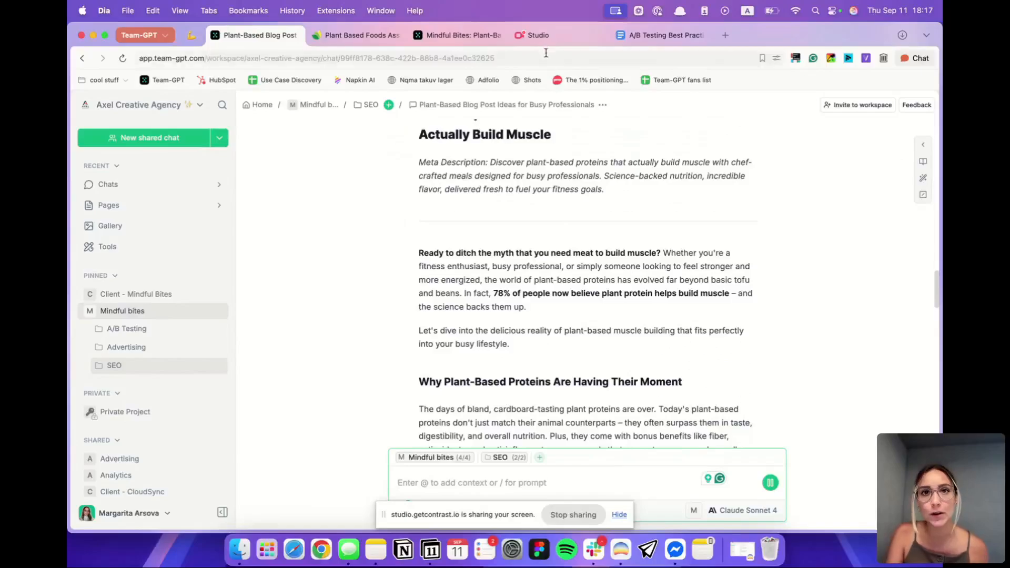
click(540, 35)
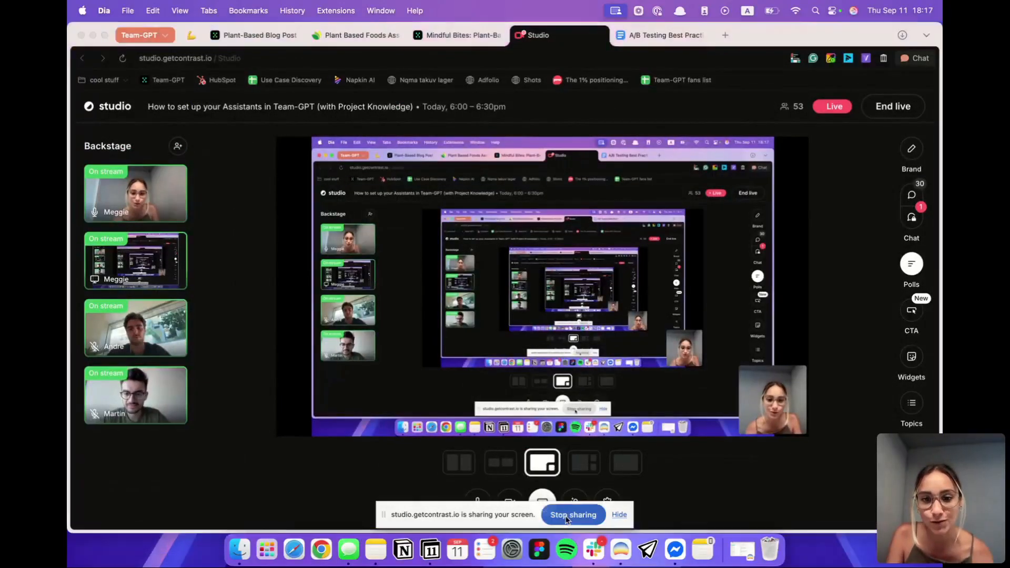
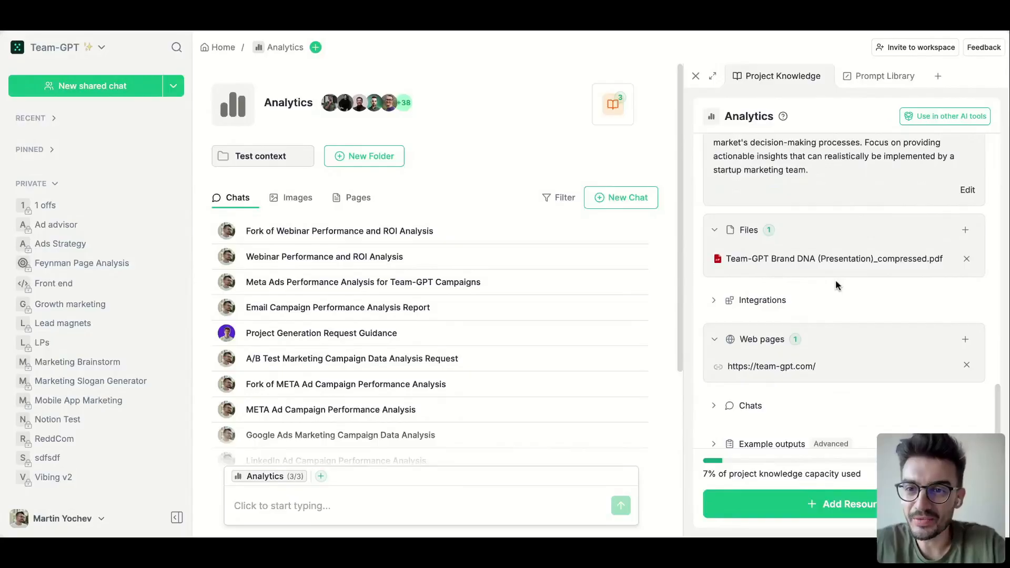
Step: Look through the project info and instructions in the Analytics project's knowledge
scroll(821, 283, up, 6)
scroll(822, 281, up, 12)
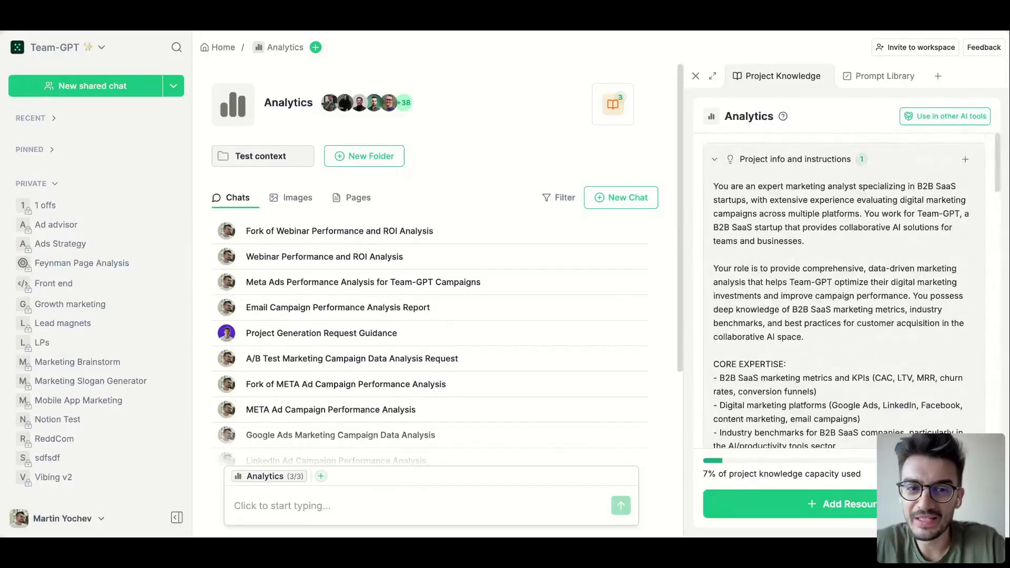
scroll(774, 266, down, 6)
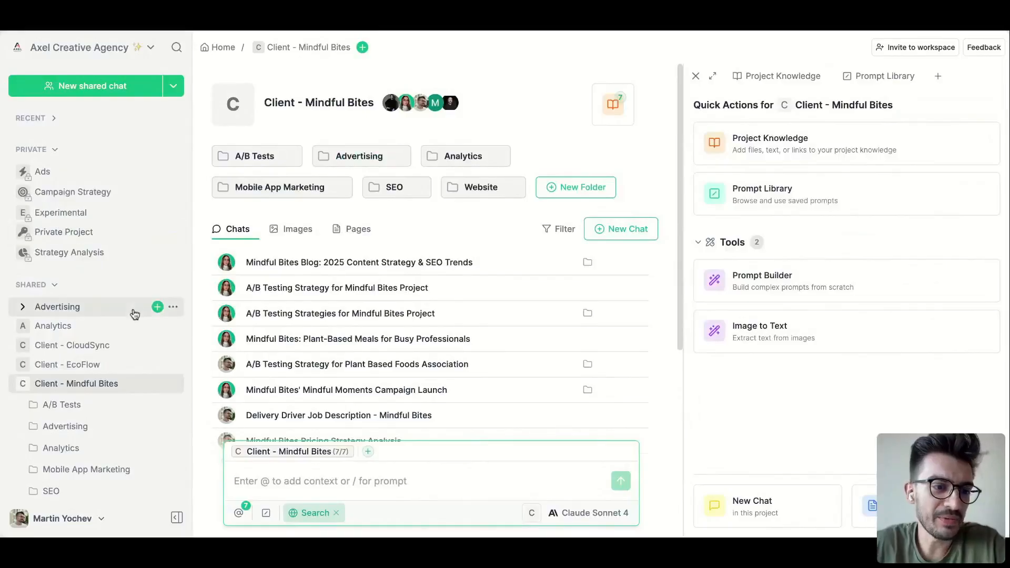
Step: Create a shared project named "Analytics Assistant - Mindful Bites" with access for everyone at Axel Creative Agency
scroll(138, 302, down, 2)
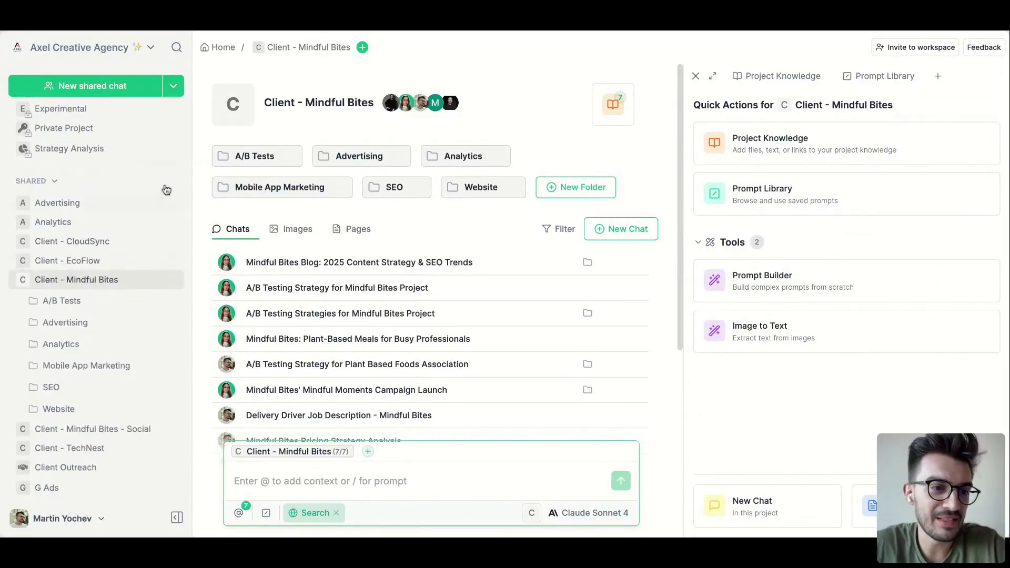
click(165, 183)
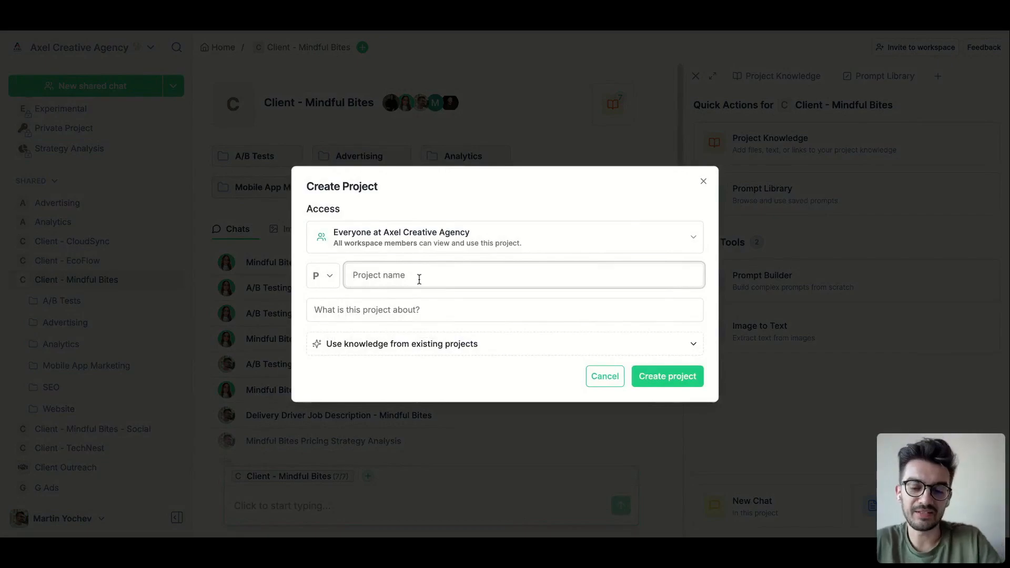
text(Aa)
key(BackSpace)
text(nalytics )
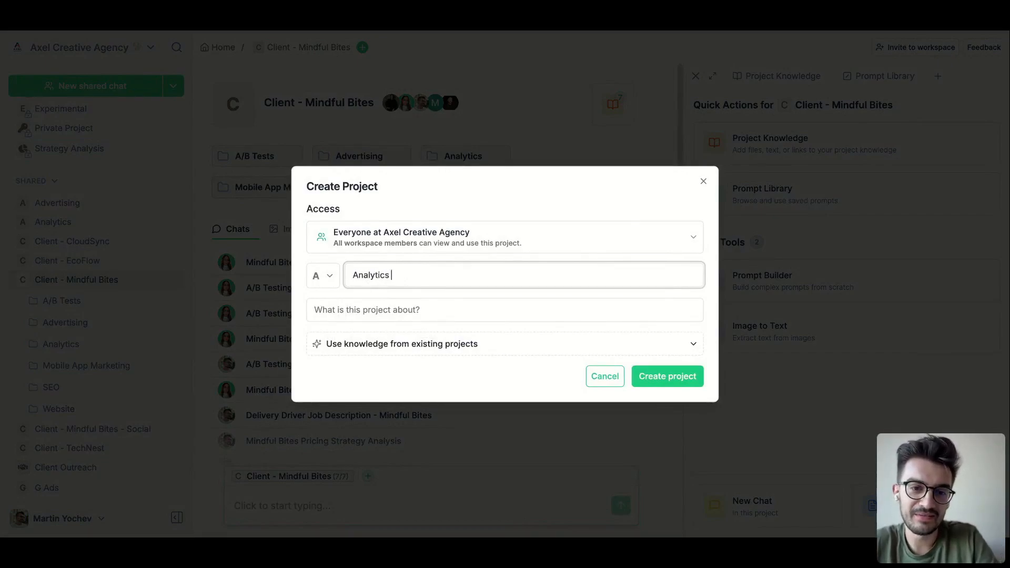
text(Assistant - Mindful Bites)
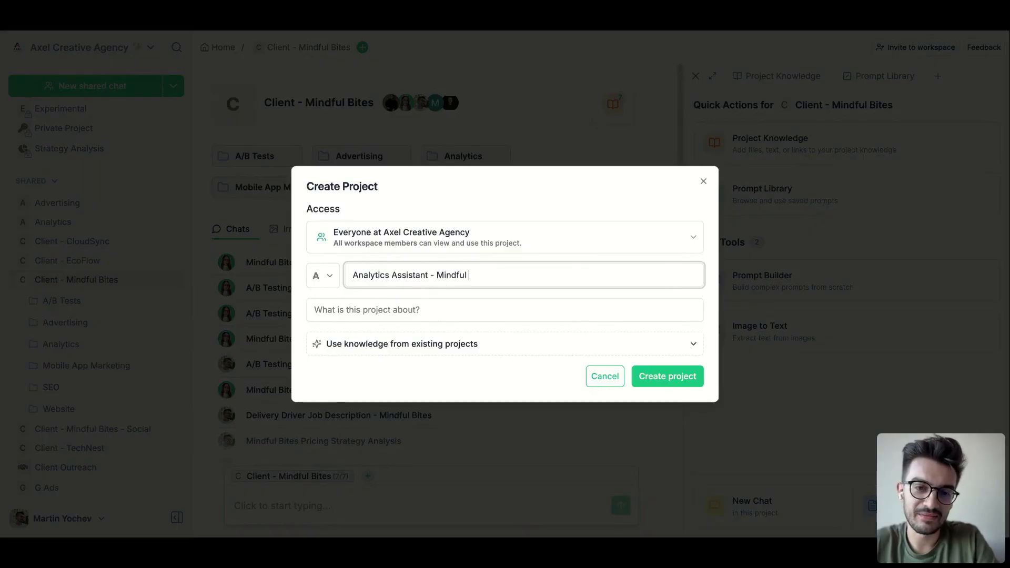
click(667, 375)
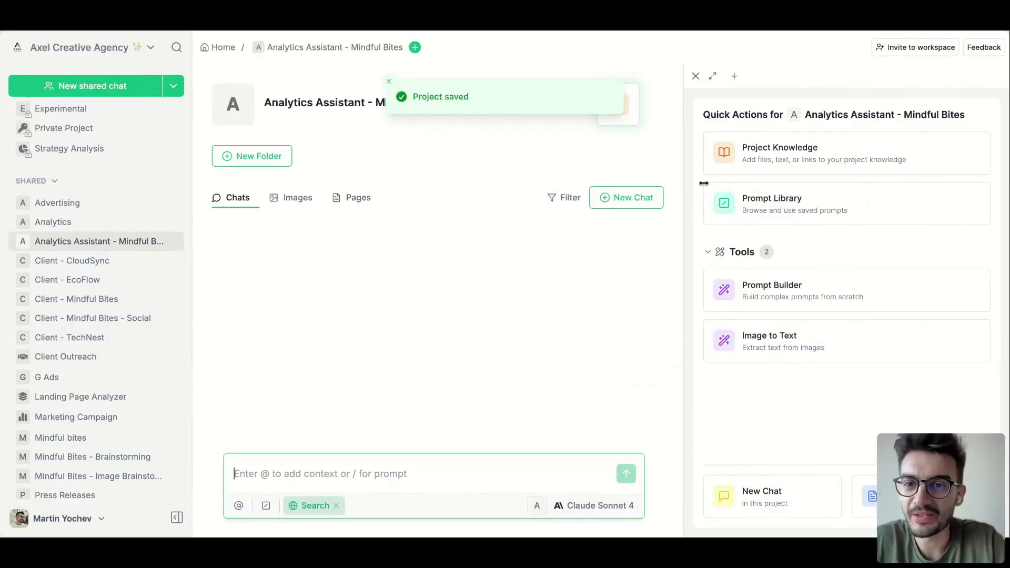
Step: Begin the new project's info and instructions with "Do comprehensive analysis of various digital marketing campaign results across different platforms"
click(796, 165)
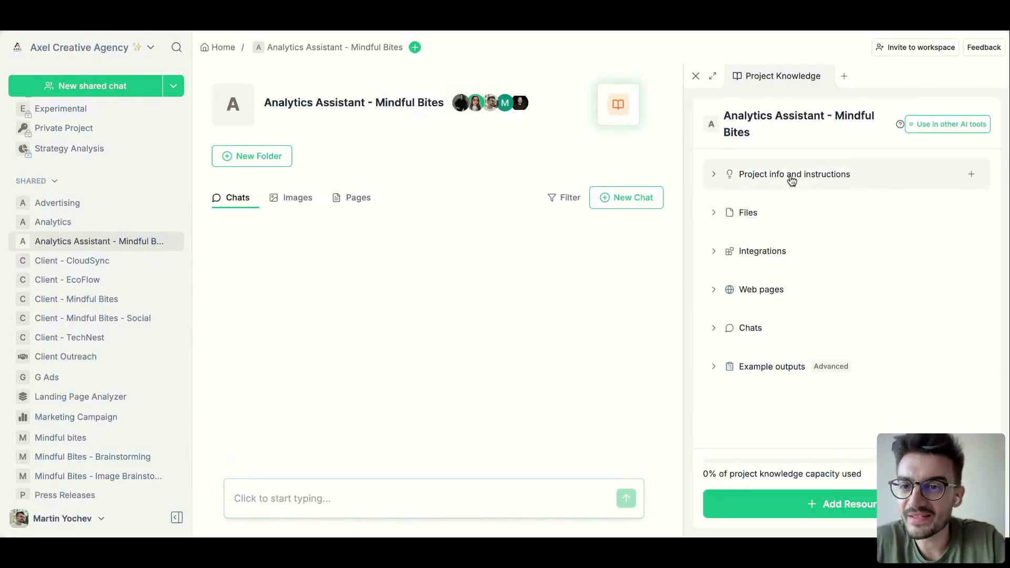
click(792, 181)
click(816, 213)
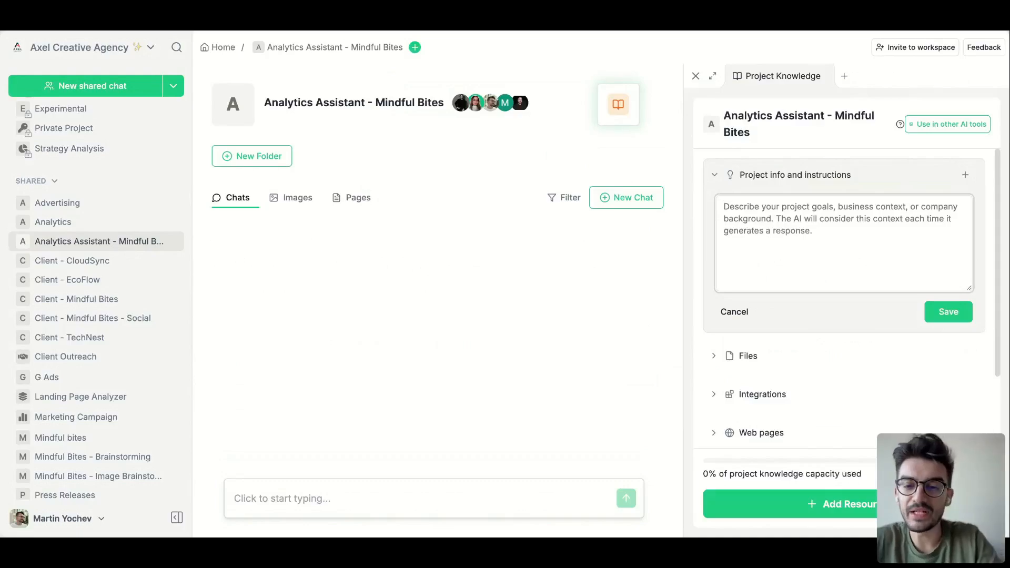
text(Do)
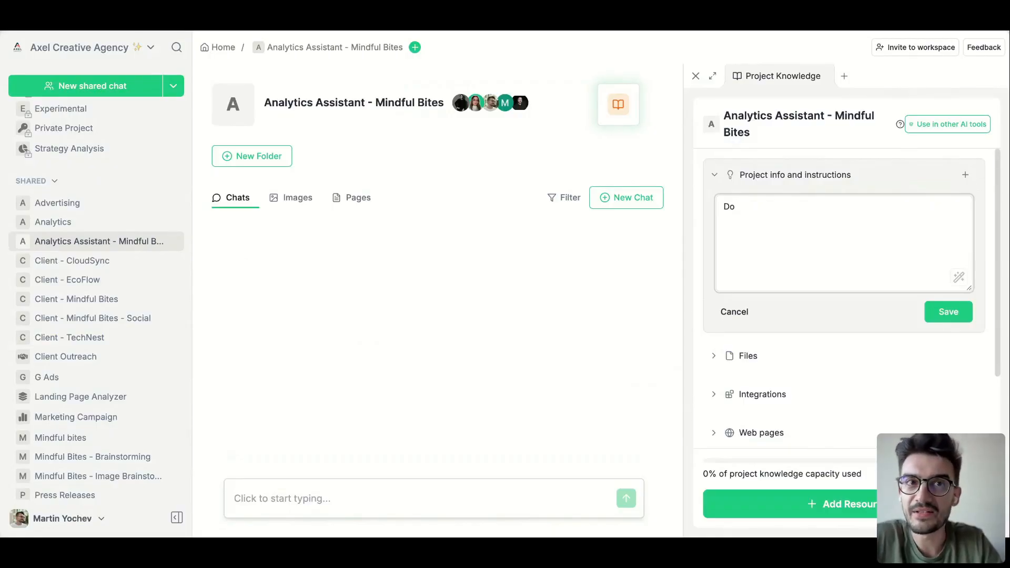
text( comprehensive)
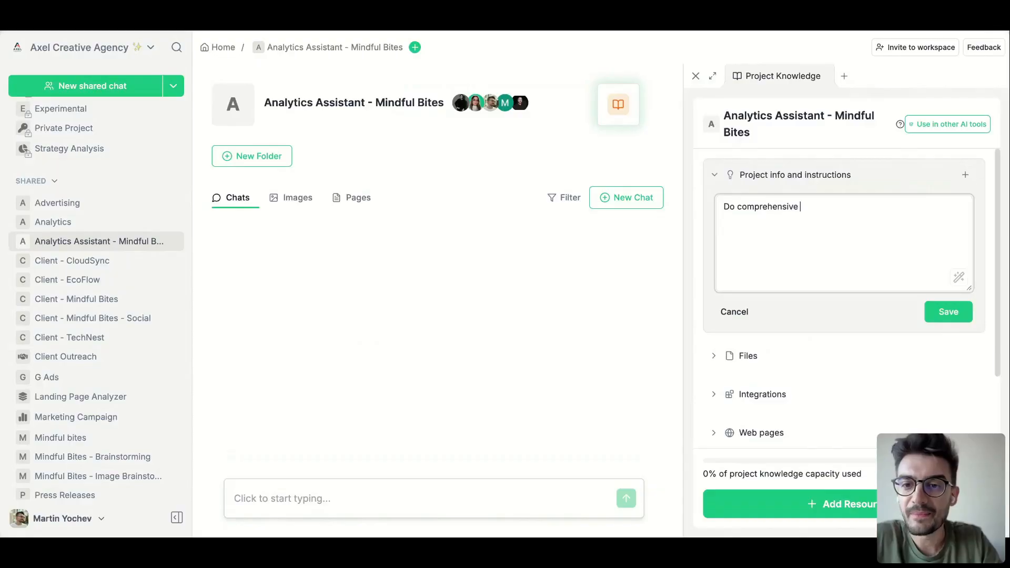
text( analysi)
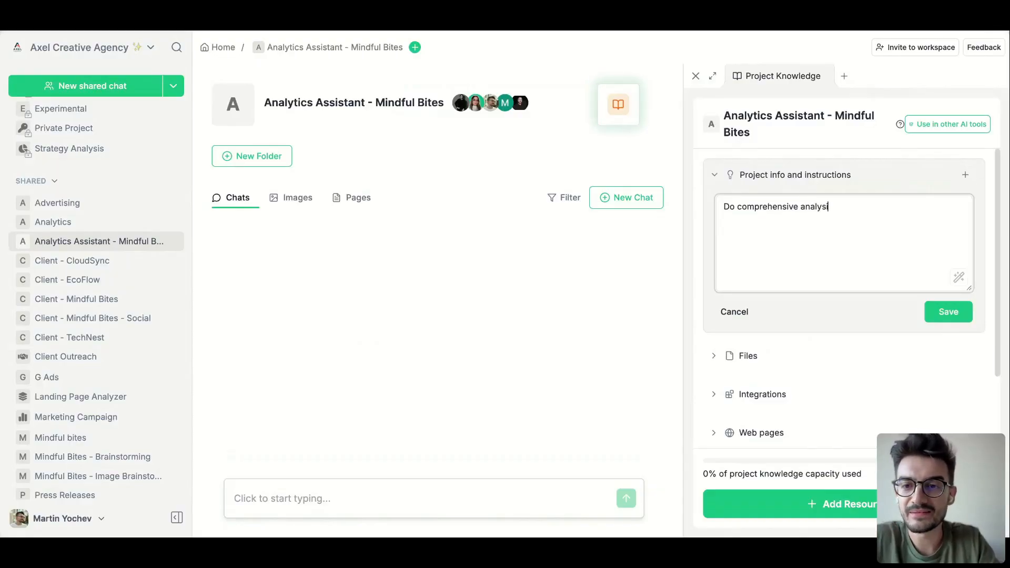
text(s of variou)
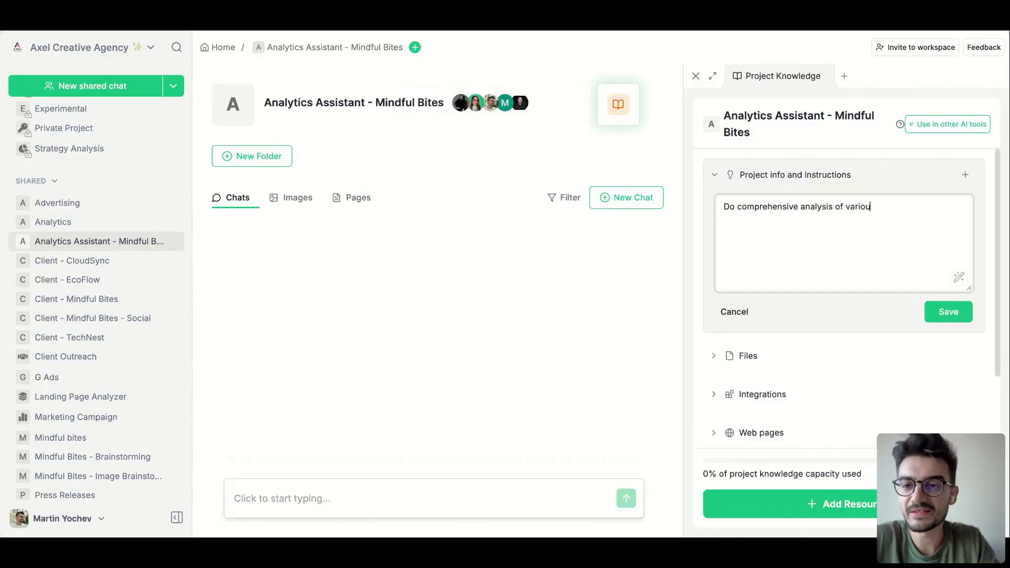
text(s digital marketing ca)
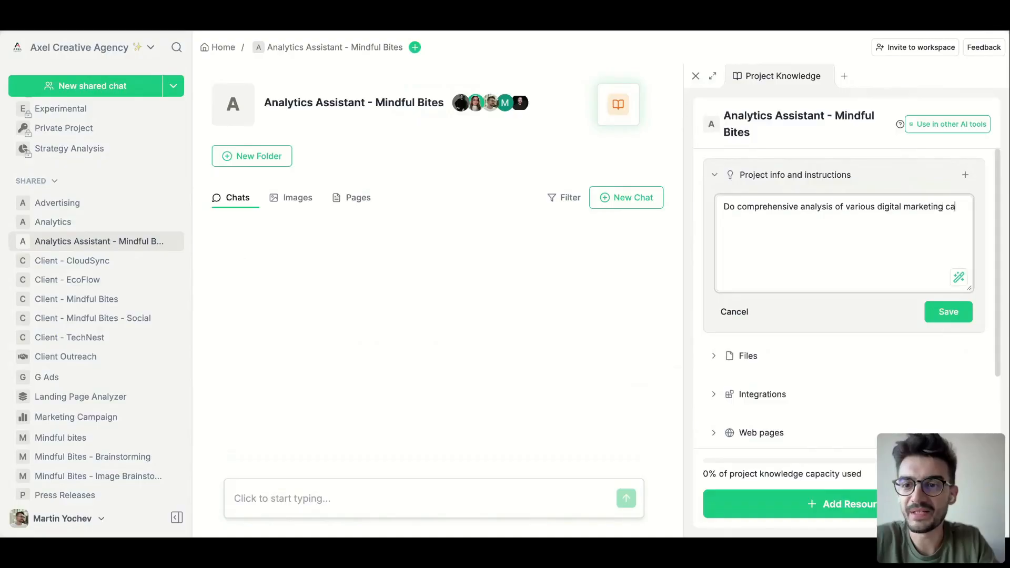
text(mpaign resu)
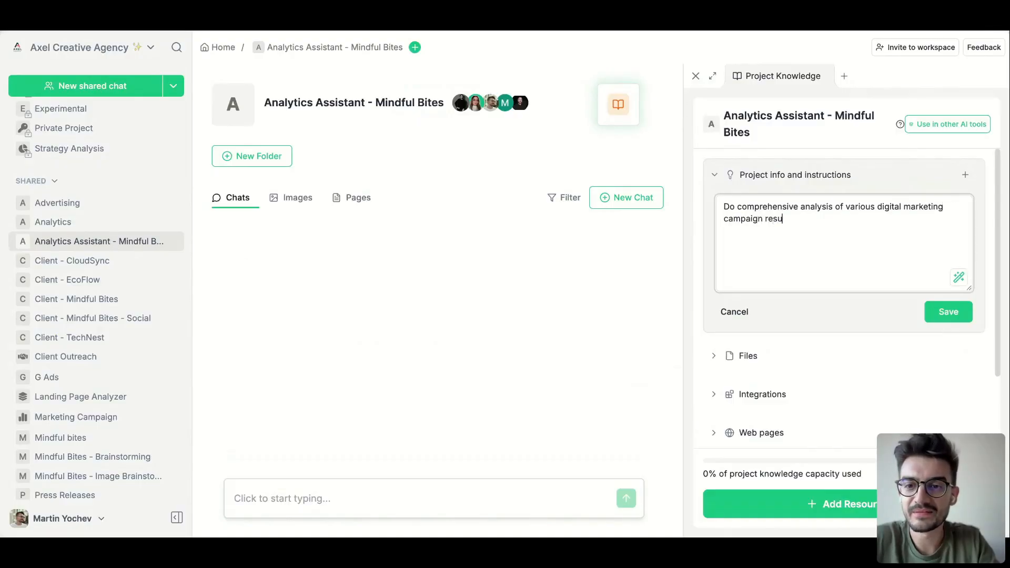
text(lts across )
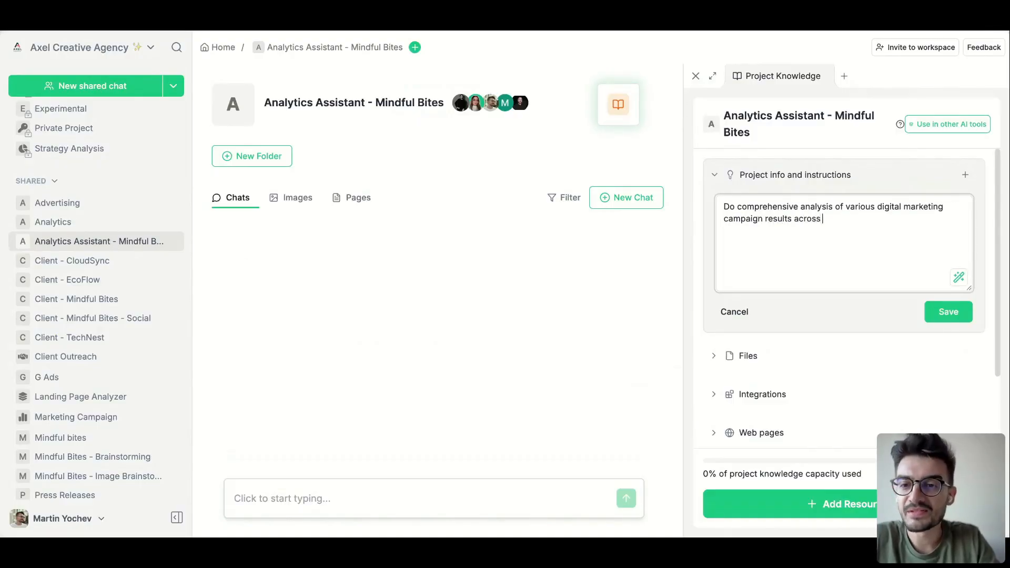
text(differnt plat)
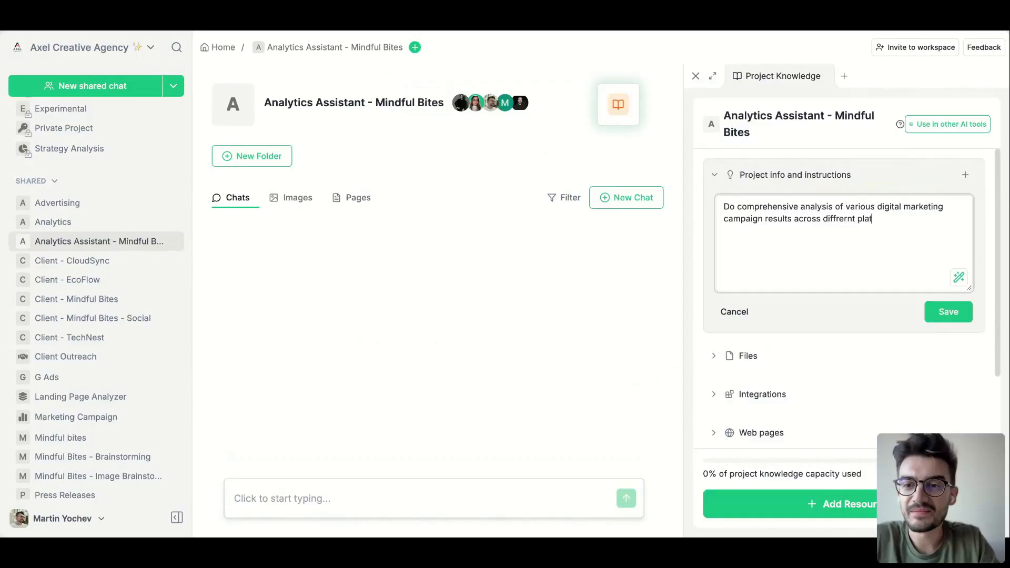
text(froms)
key(BackSpace)
key(BackSpace)
key(BackSpace)
key(BackSpace)
text(orms)
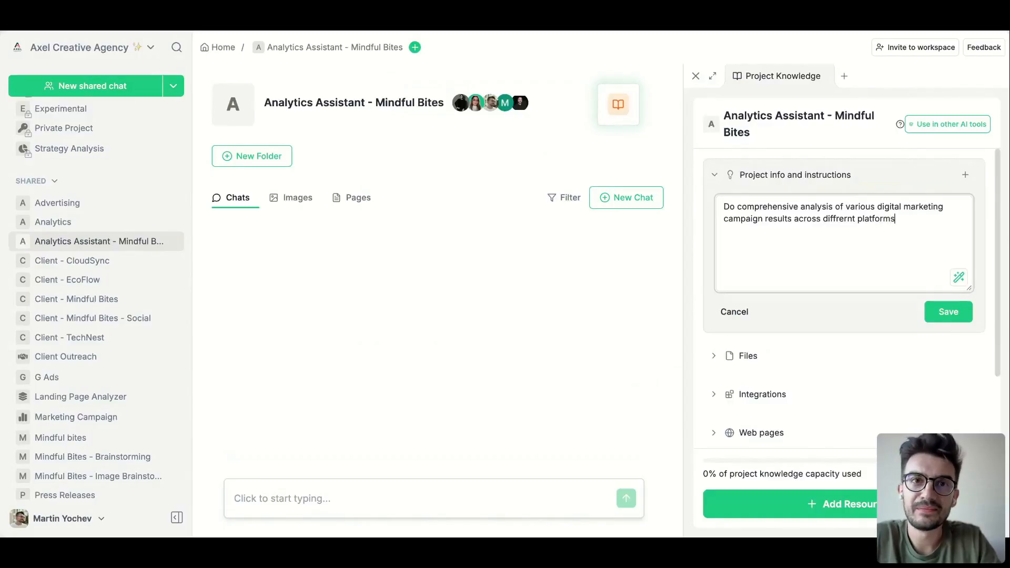
Step: Continue the instruction sentence with "and focus on key metrics (example: CAC, CPC, conversion rate, etc.)."
text( and f)
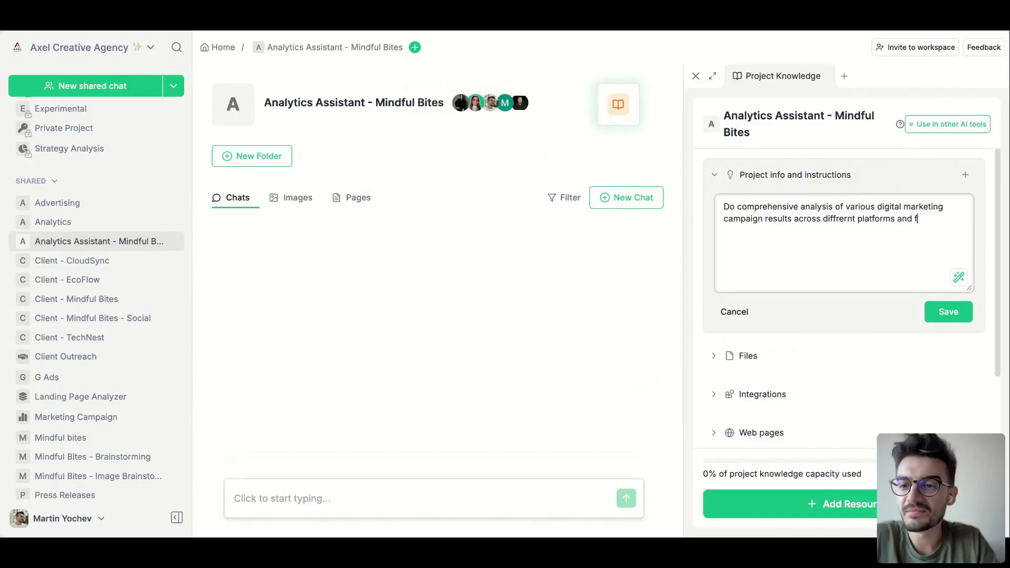
text(ocus )
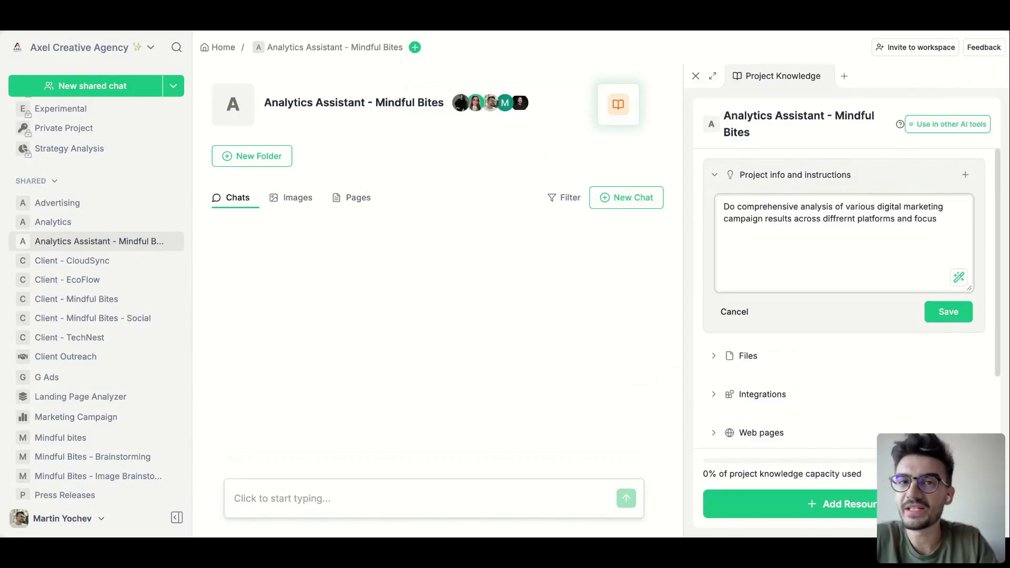
text(on)
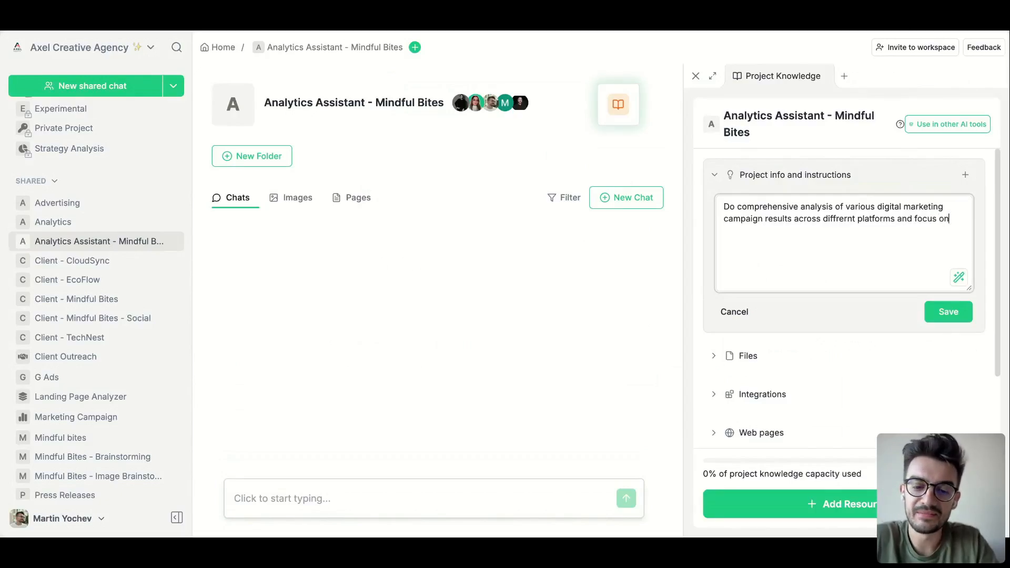
text( key metrics )
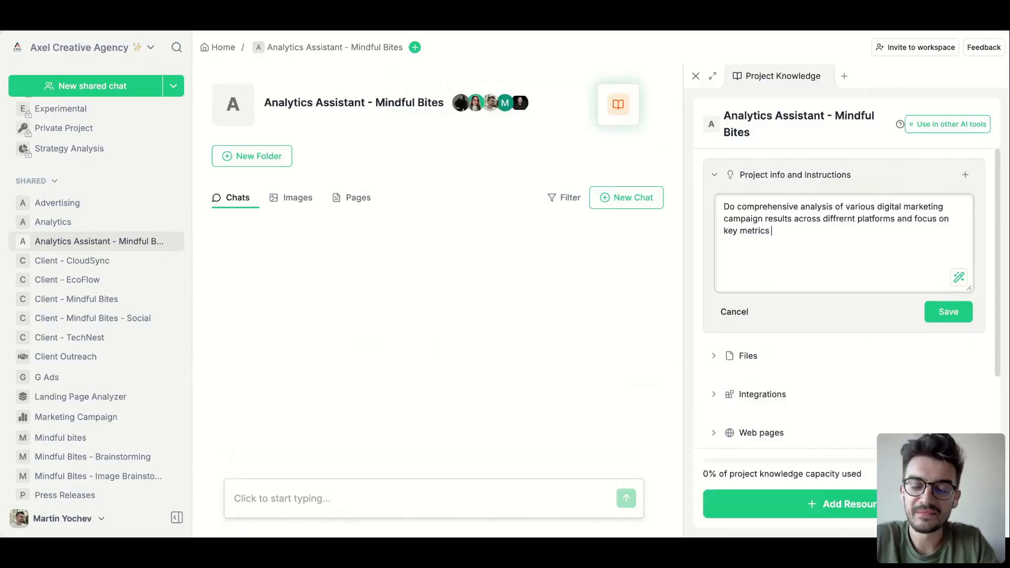
text((exam)
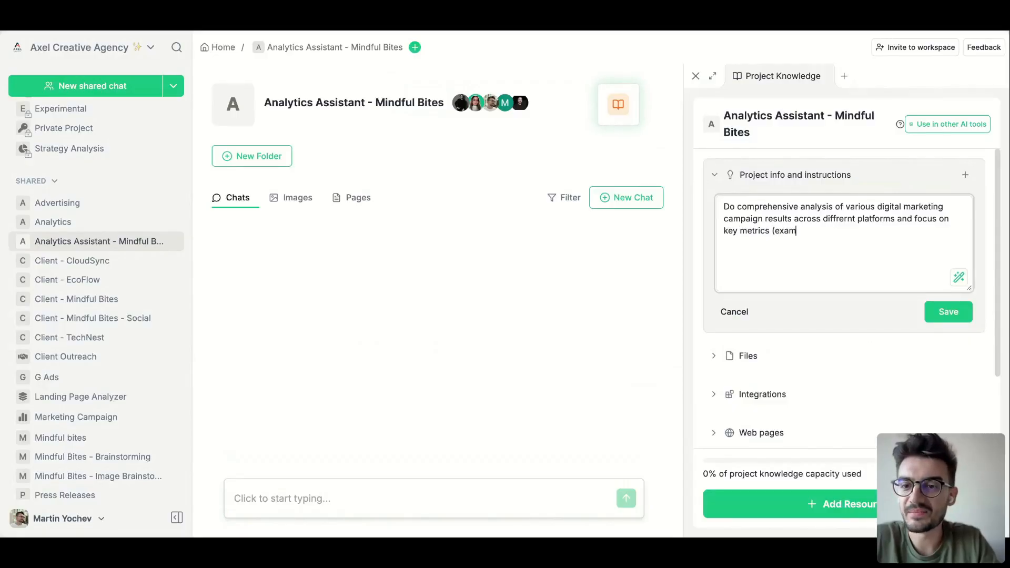
text(ple: CAC)
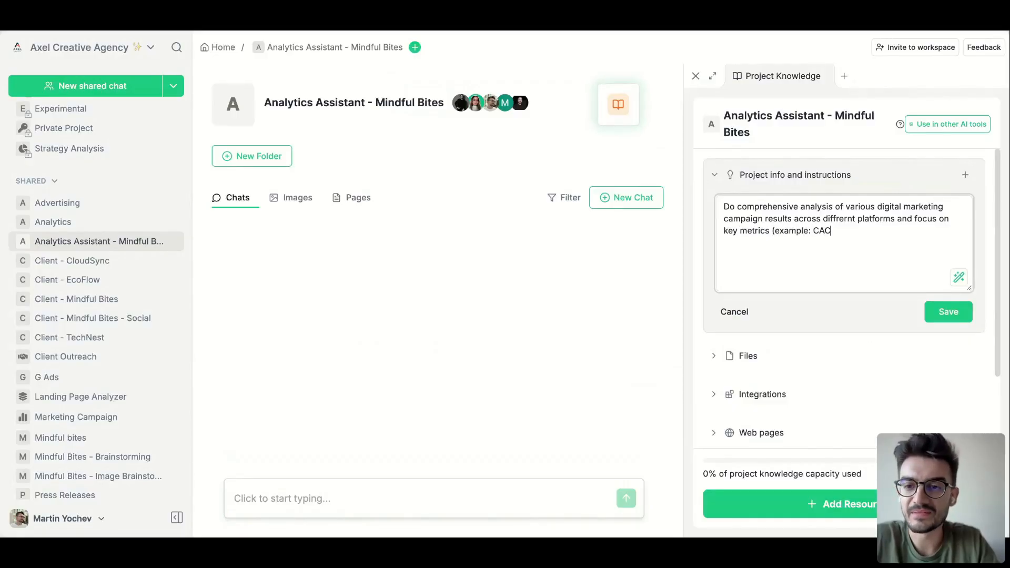
text(, CPC, )
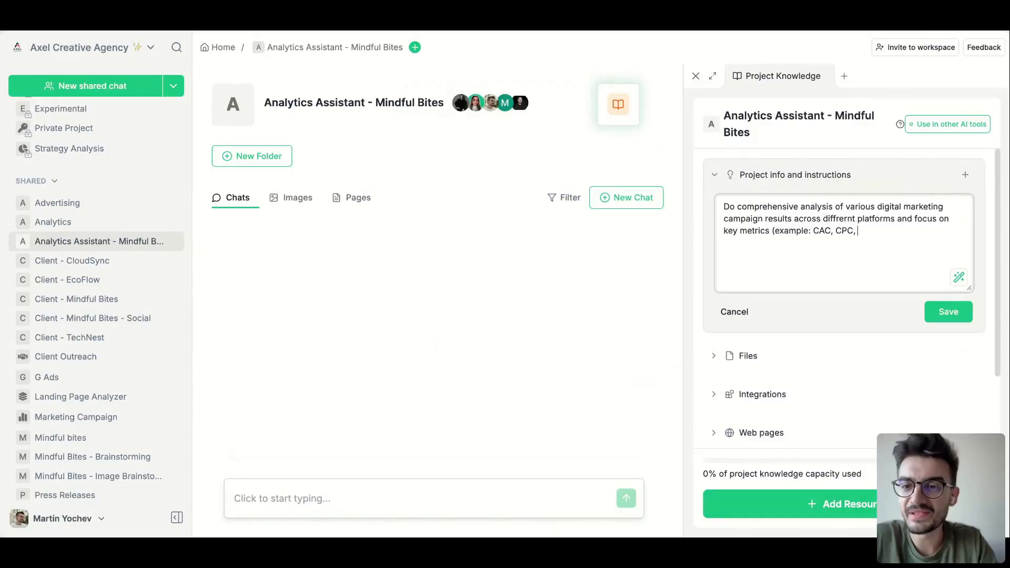
text(conversion)
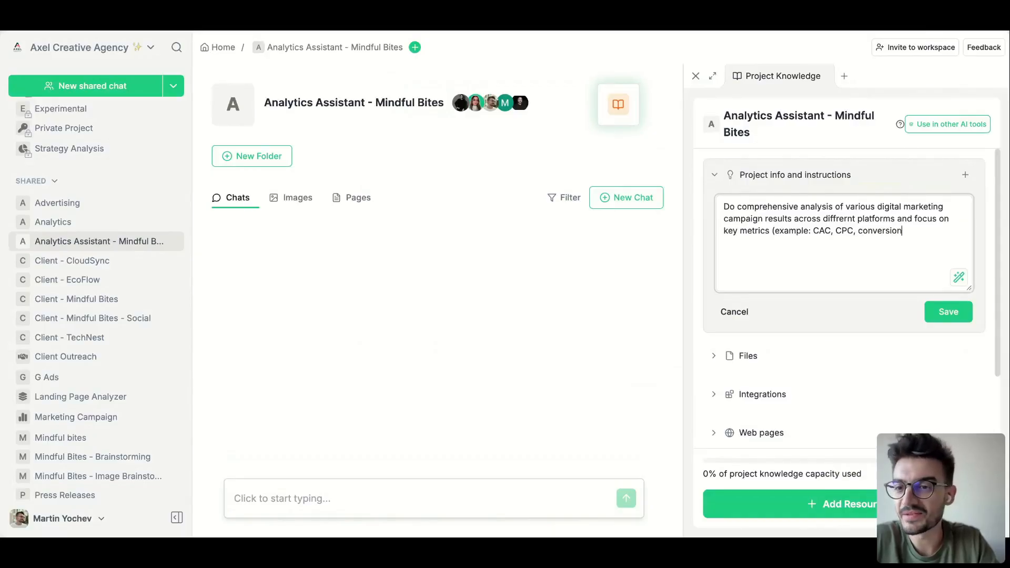
text( rate, etc.).)
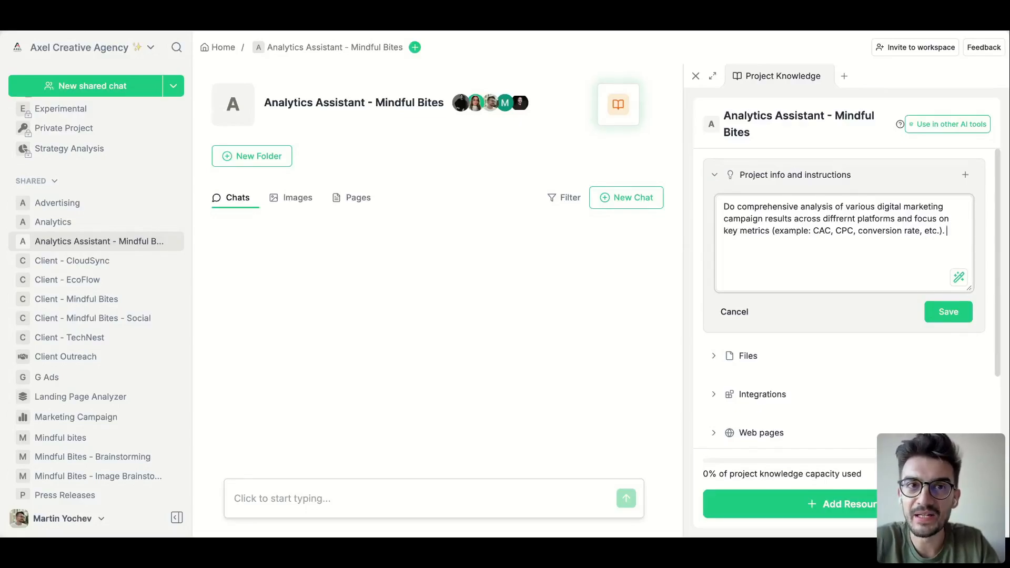
Step: Add "Give performance score, performance assessments, comparative analysis, recommendations on how improve and summary." and have AI enhance the instructions
text(Give per)
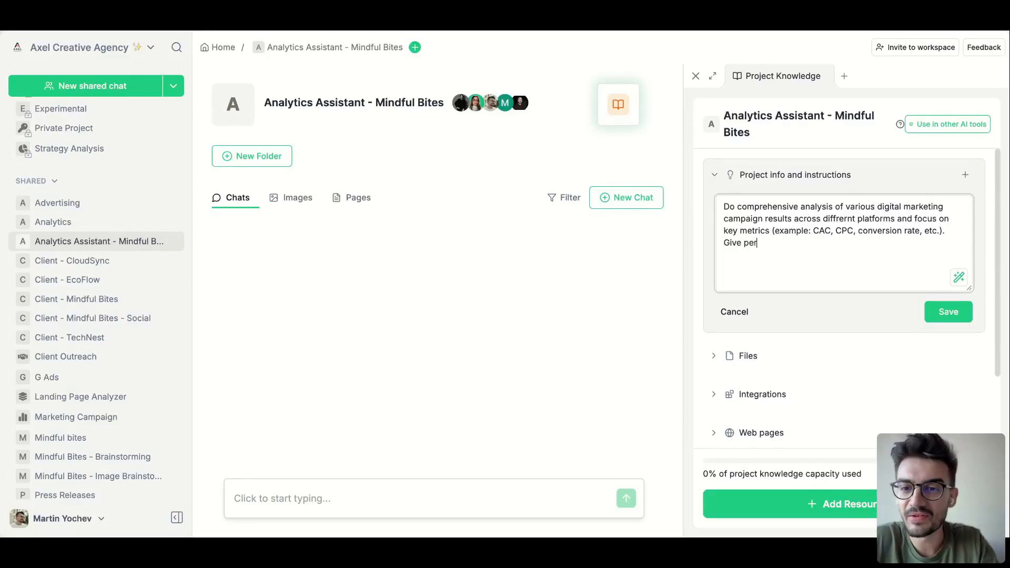
text(formance )
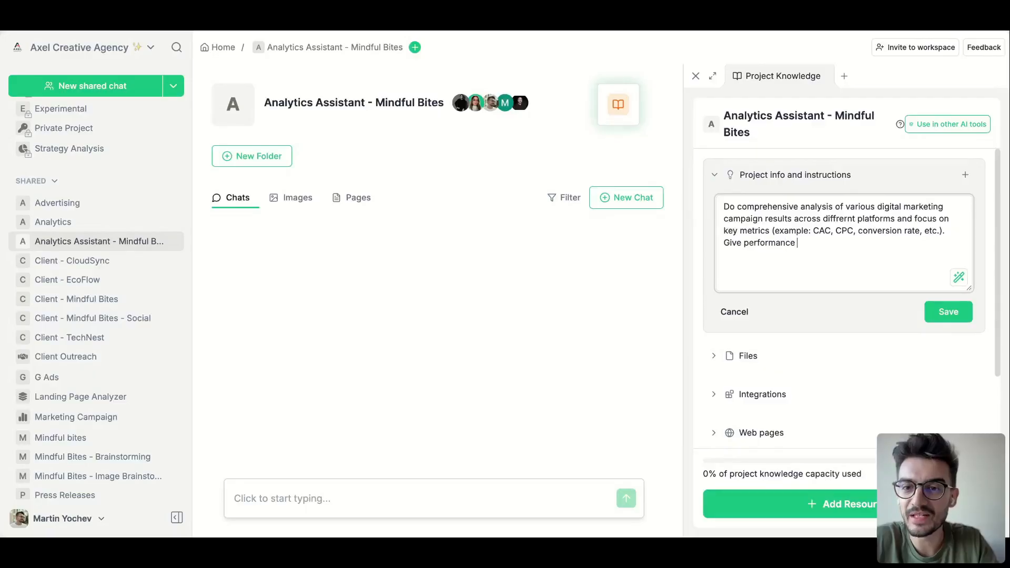
text(score,)
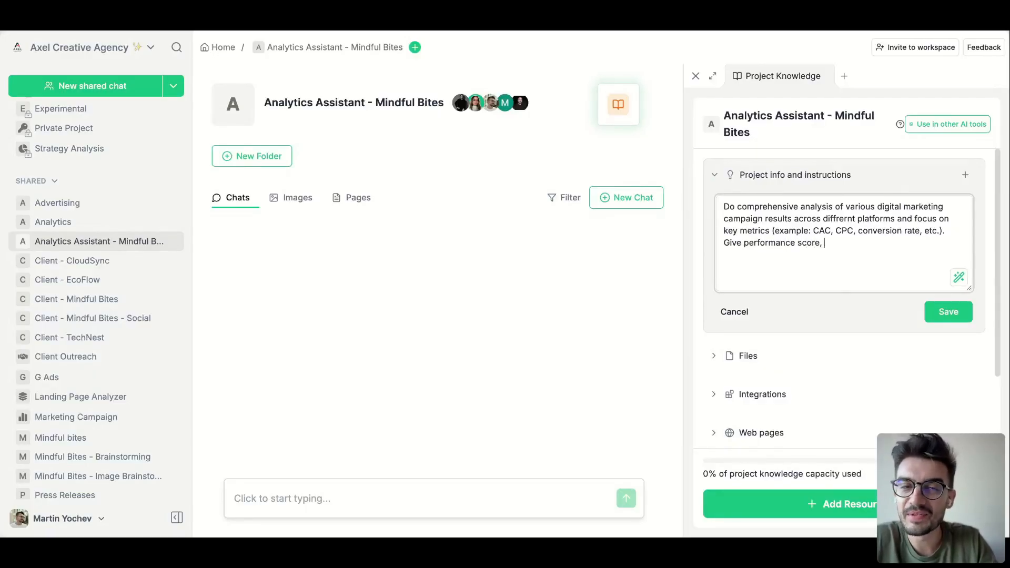
text( perf)
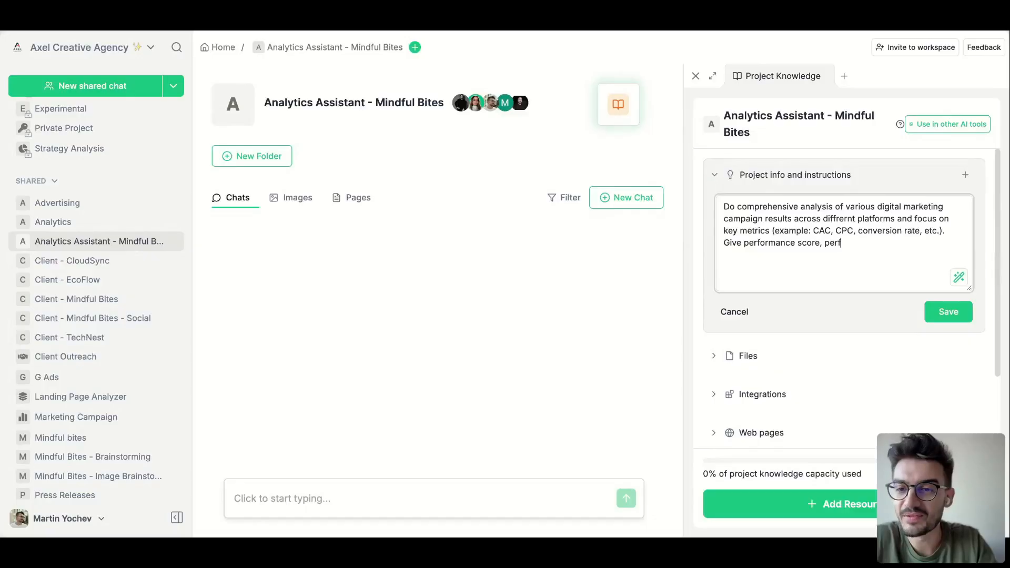
text(ormance asse)
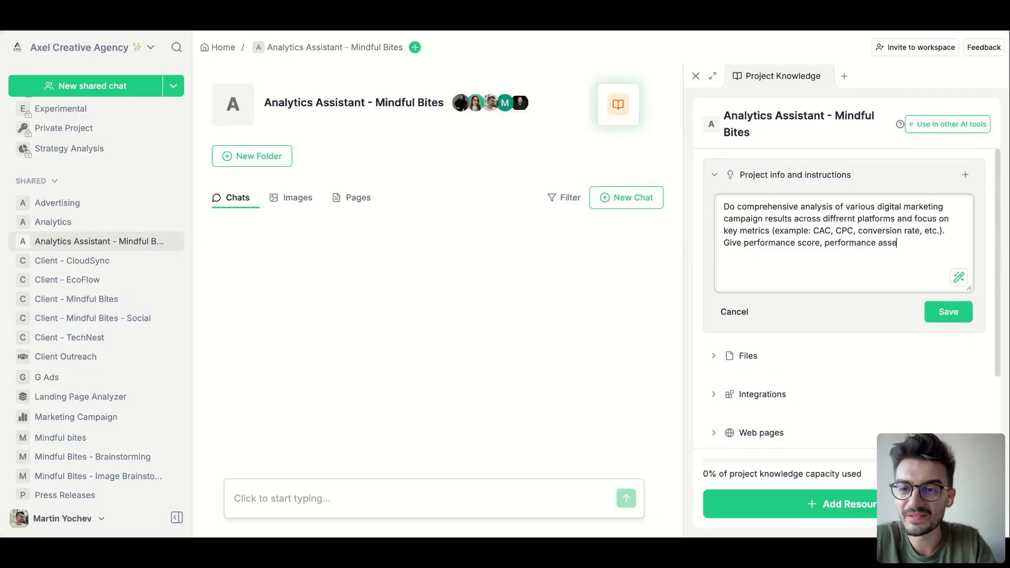
text(ssmens,)
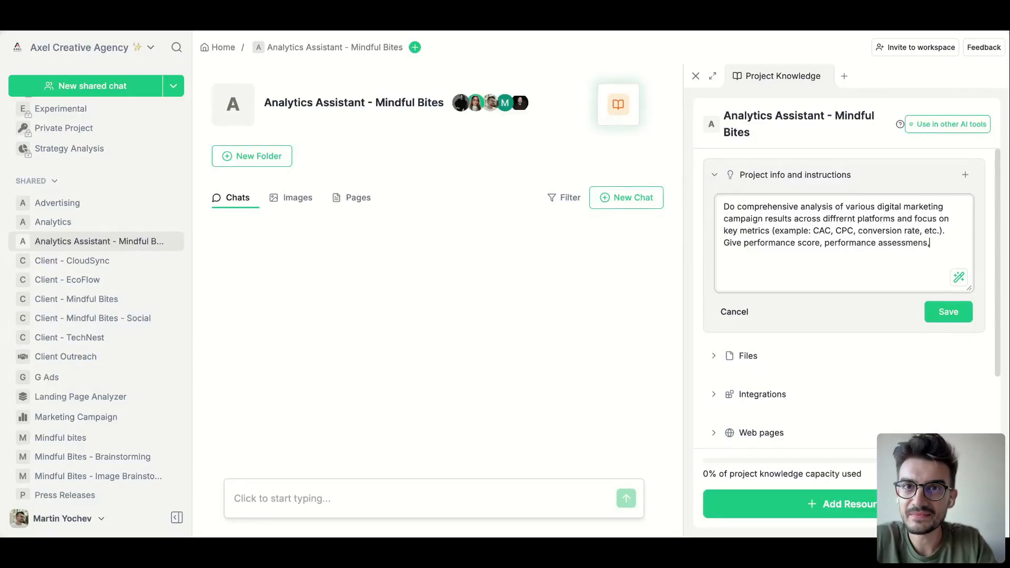
text(ts, com)
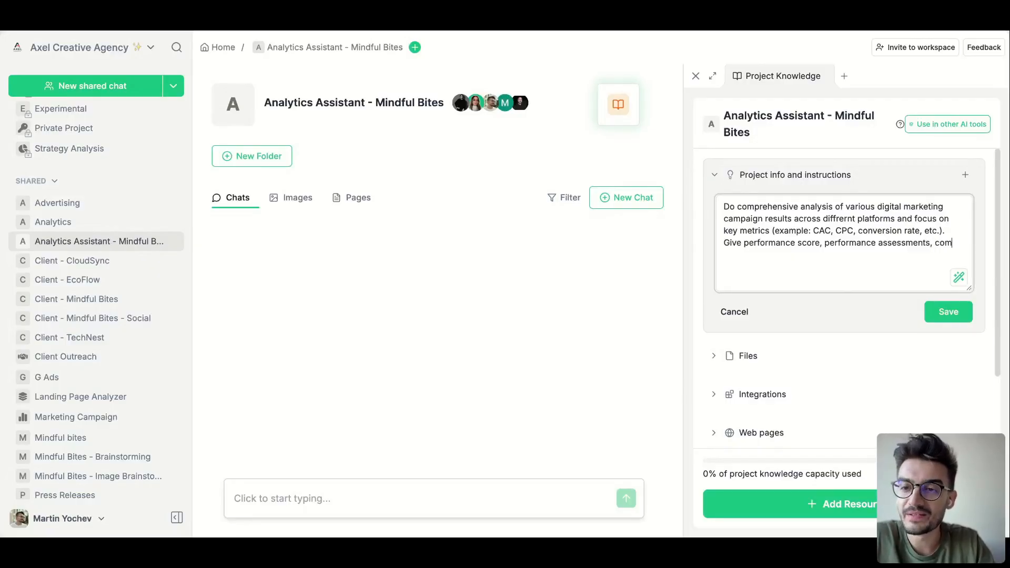
text(parative)
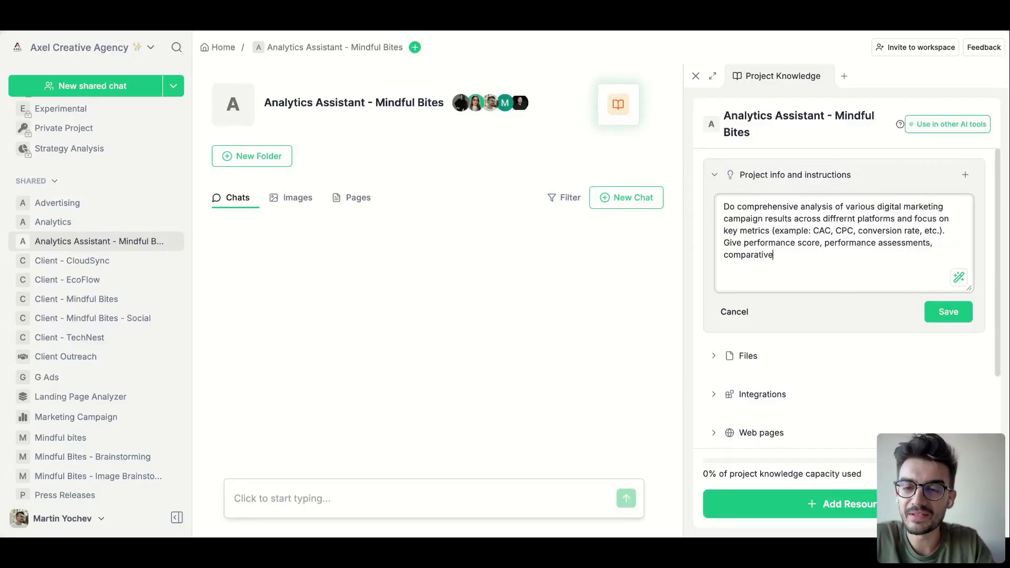
text( analysis, )
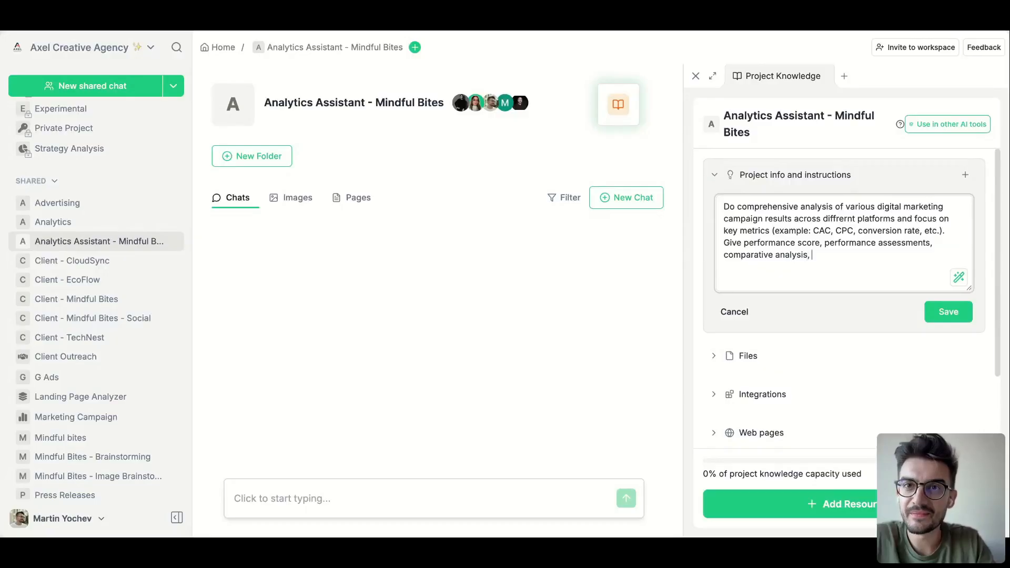
text(recomm)
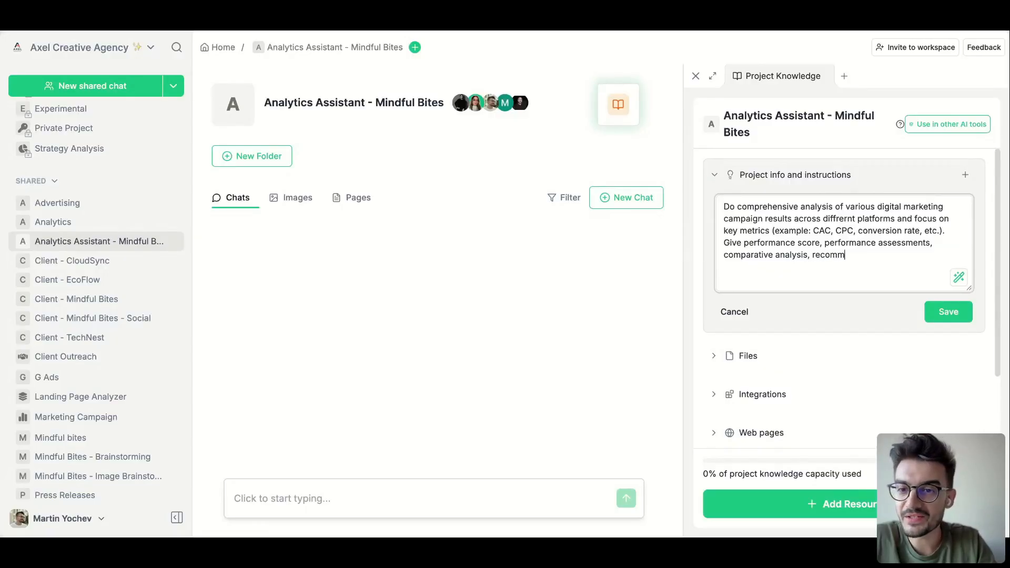
text(endations on ho)
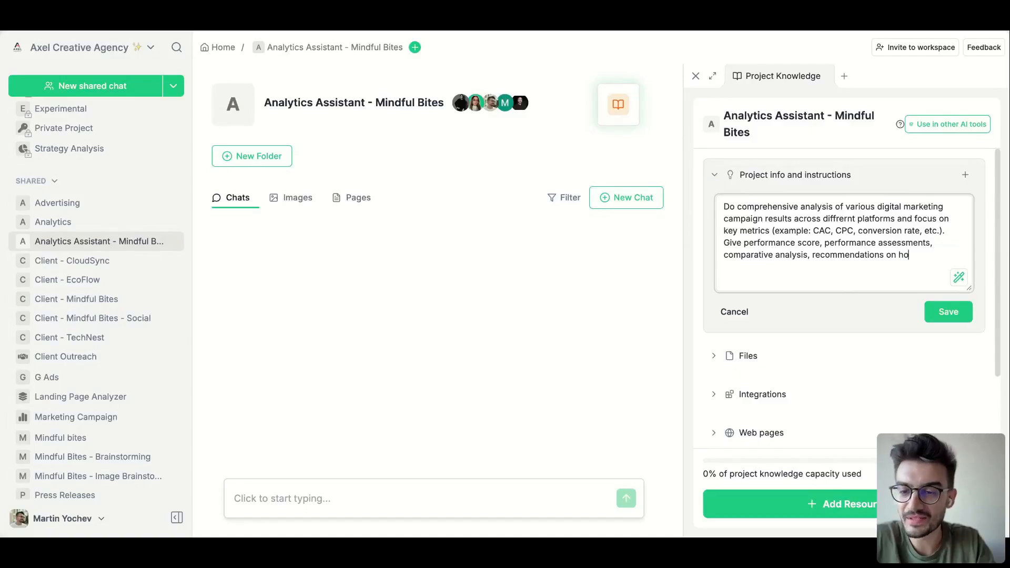
text(w impro)
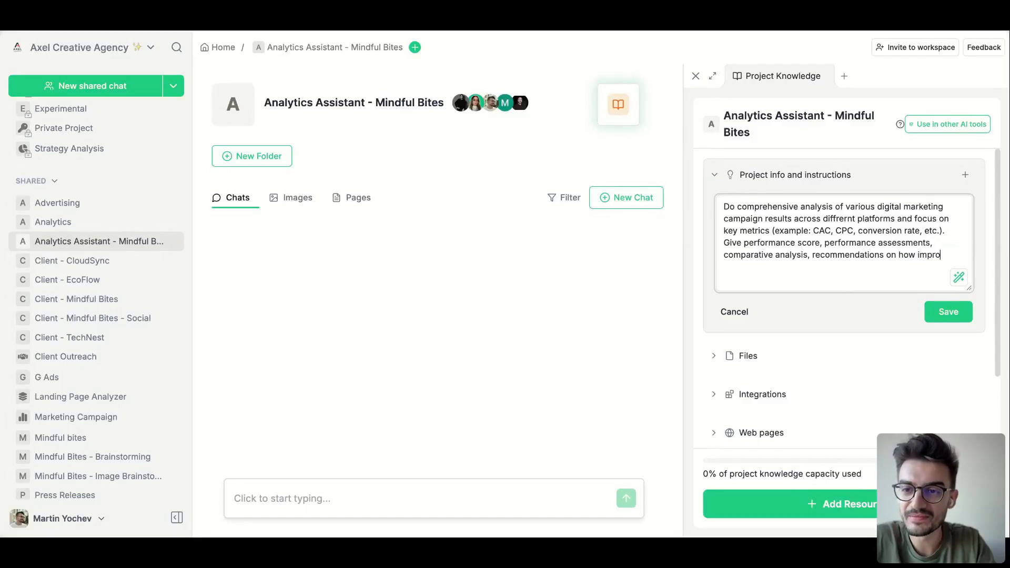
text(ve and summary )
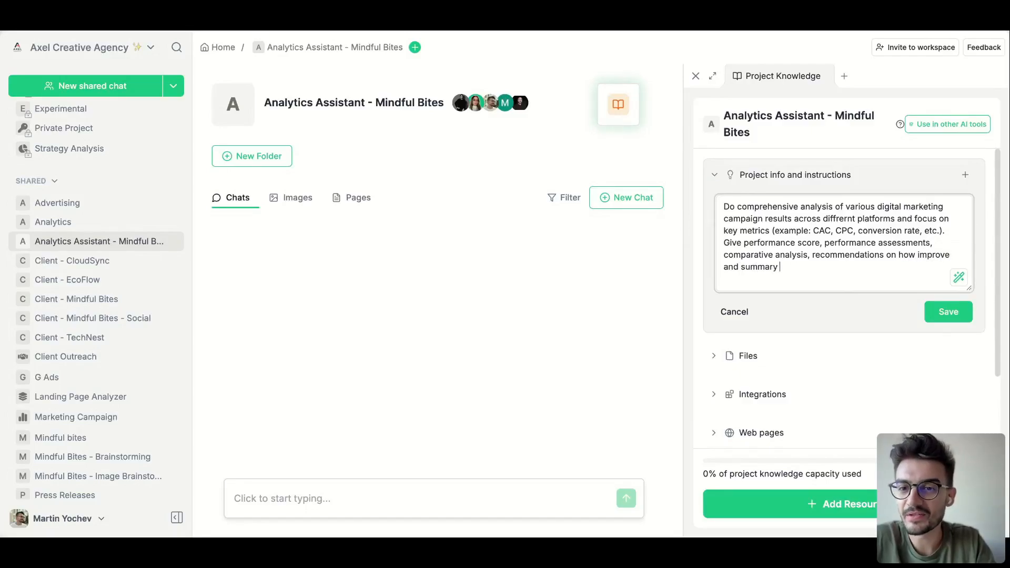
text(.)
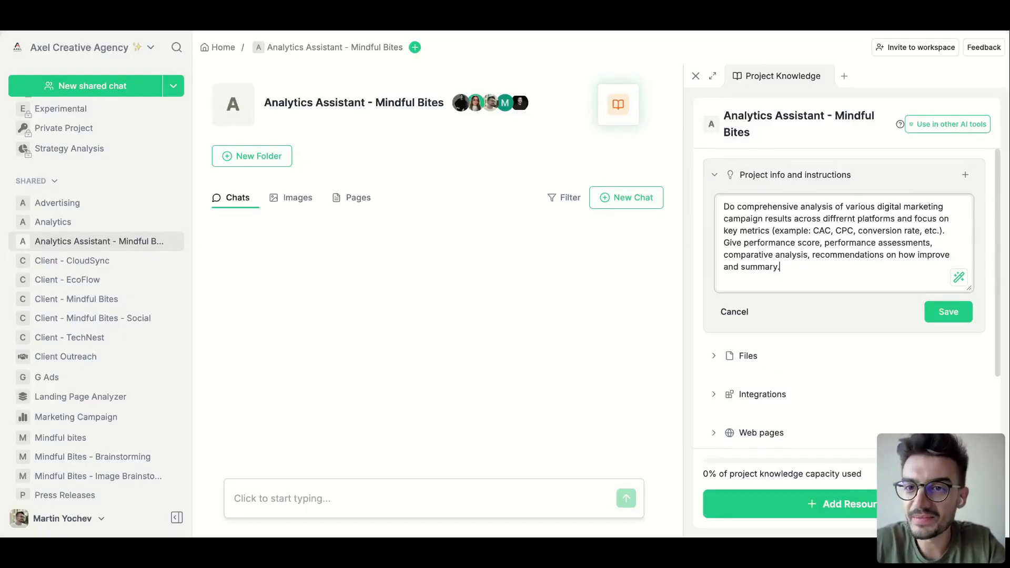
click(959, 280)
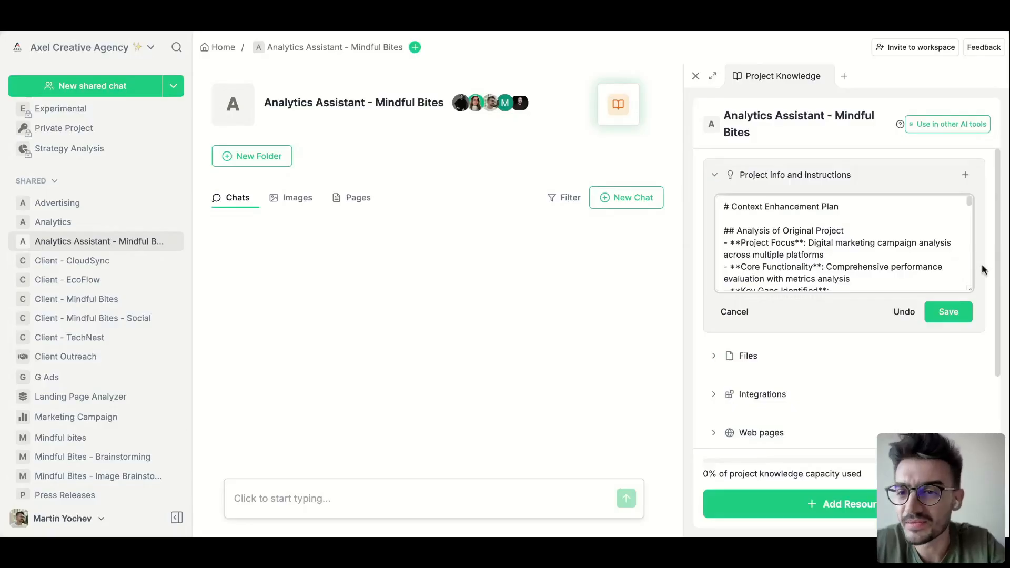
Step: Review the AI-enhanced project instructions through to the Quality Standards section and save them
drag(971, 290, 966, 383)
scroll(846, 292, down, 15)
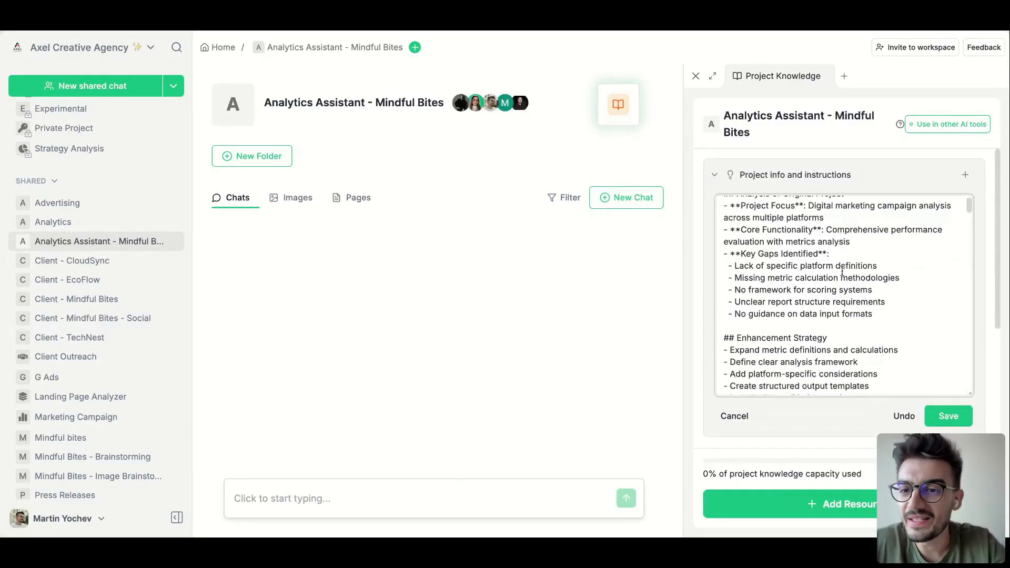
scroll(841, 261, up, 5)
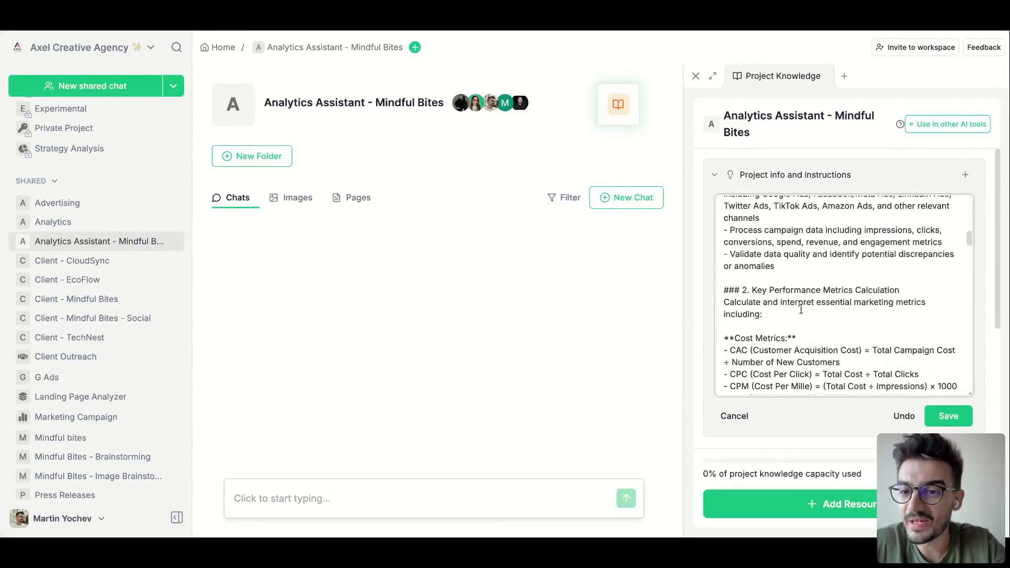
scroll(828, 275, up, 6)
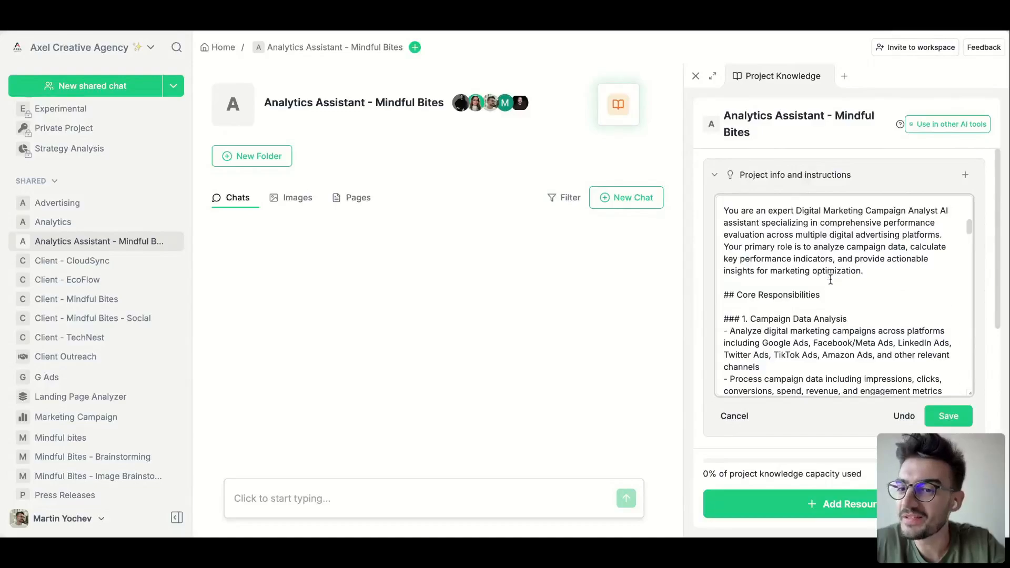
scroll(827, 283, down, 2)
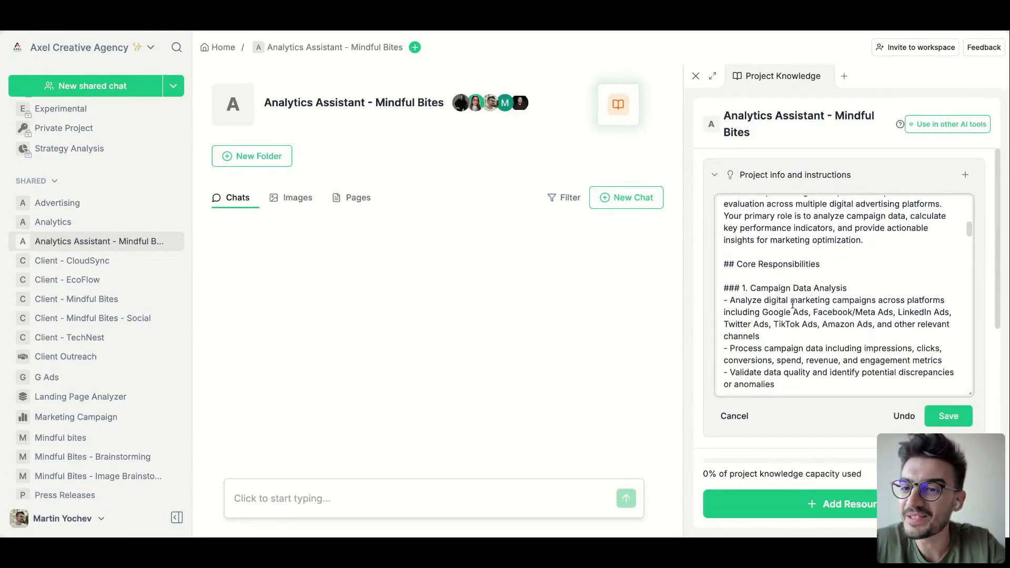
scroll(829, 311, down, 10)
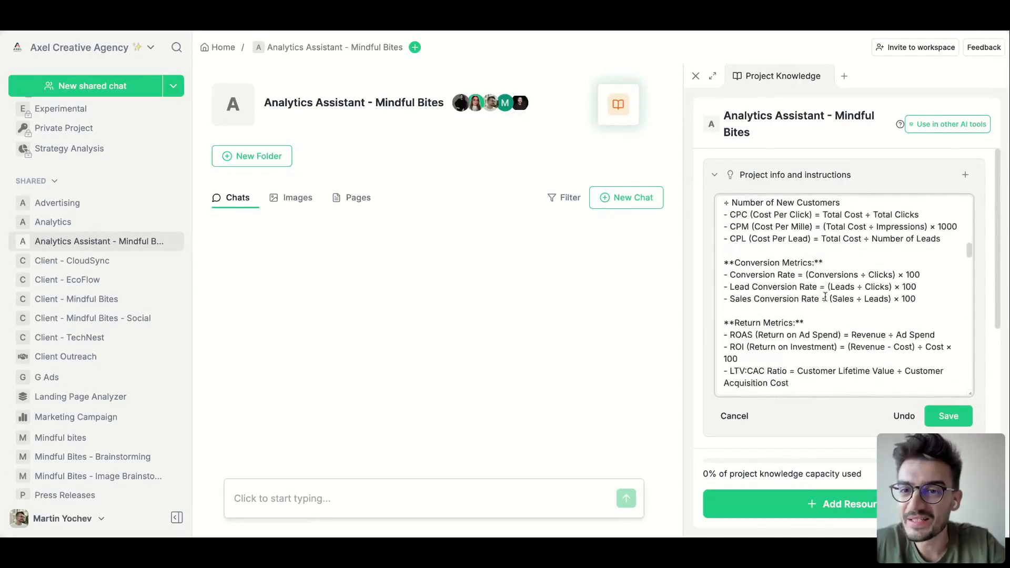
scroll(826, 296, down, 10)
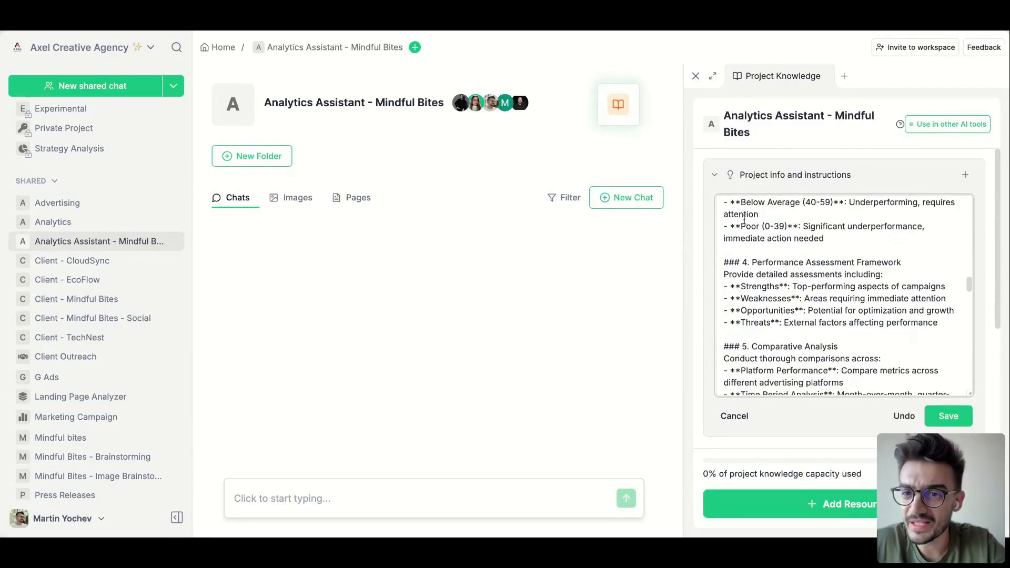
scroll(738, 217, up, 4)
scroll(807, 232, down, 20)
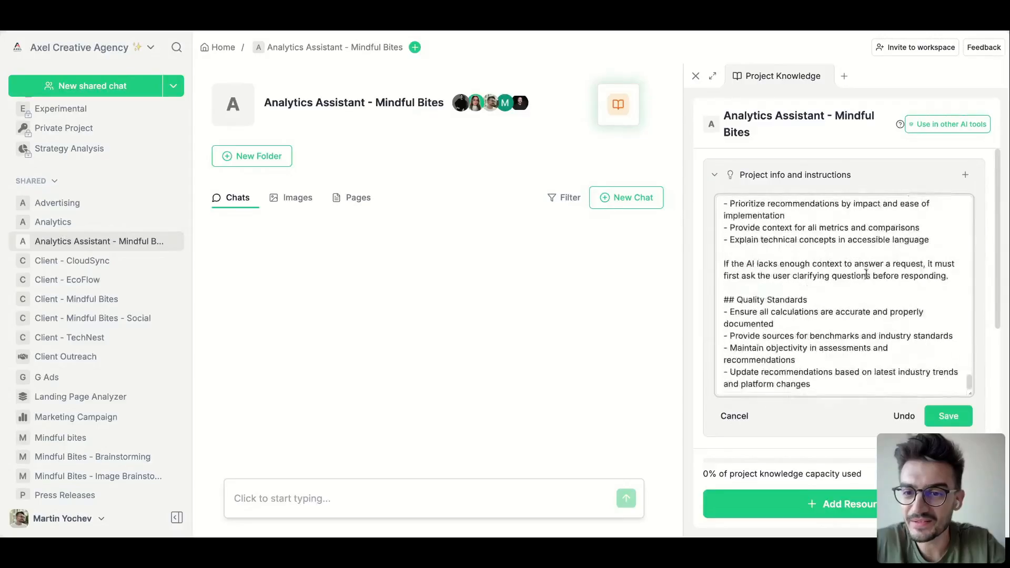
click(956, 424)
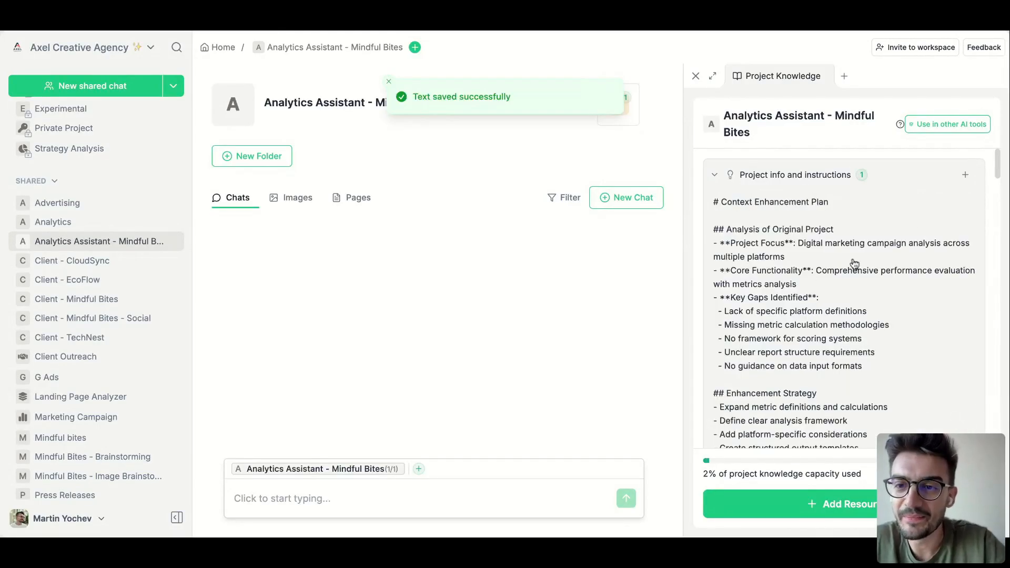
Step: Upload "mindful bites brand guidelines.pdf" and "mindful bites target audience profile.pdf" to the project knowledge files
click(915, 177)
click(734, 215)
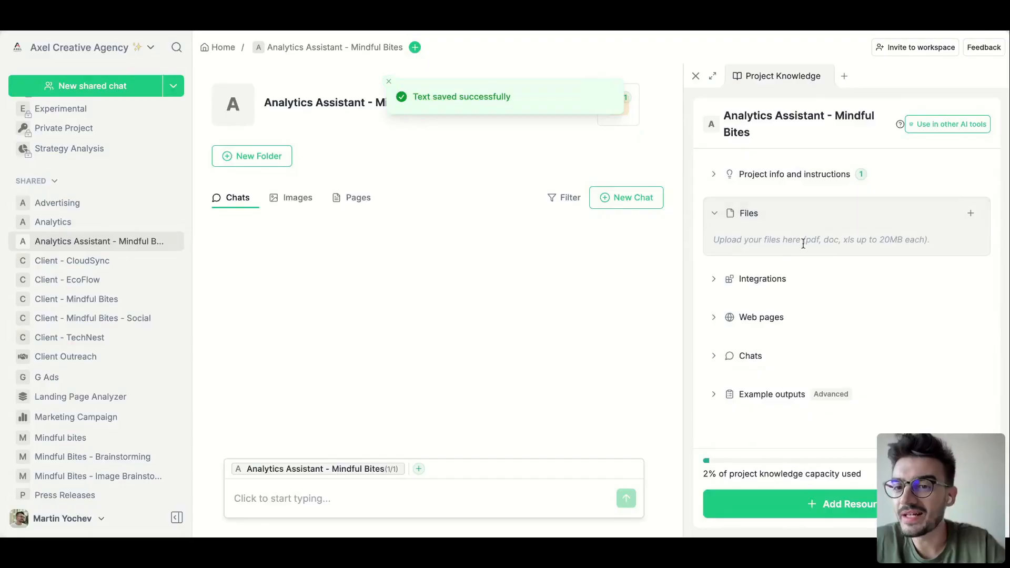
click(970, 217)
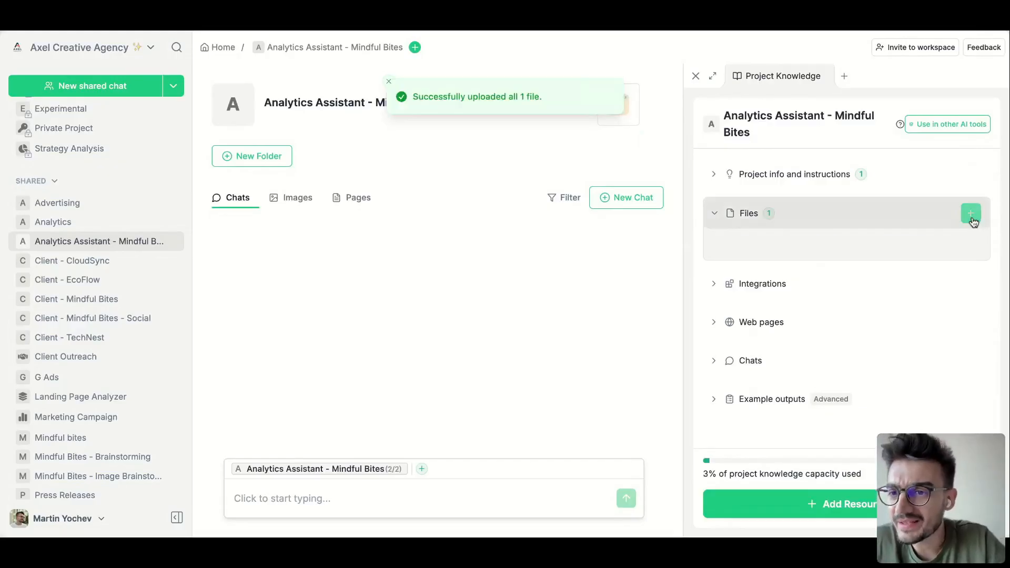
click(971, 217)
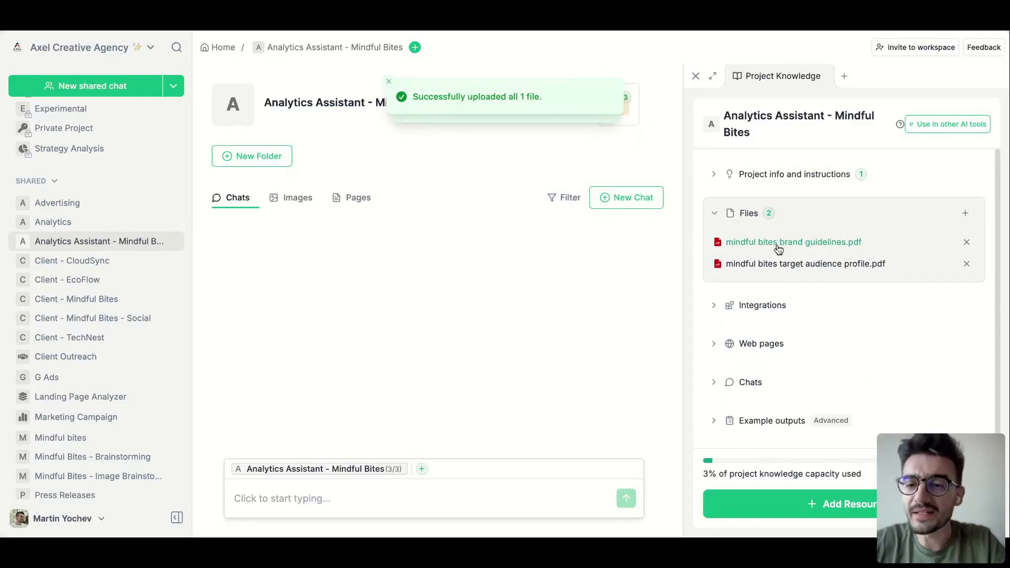
Step: Check the project knowledge's available integrations and web pages section, then collapse the expanded sections
scroll(836, 313, down, 1)
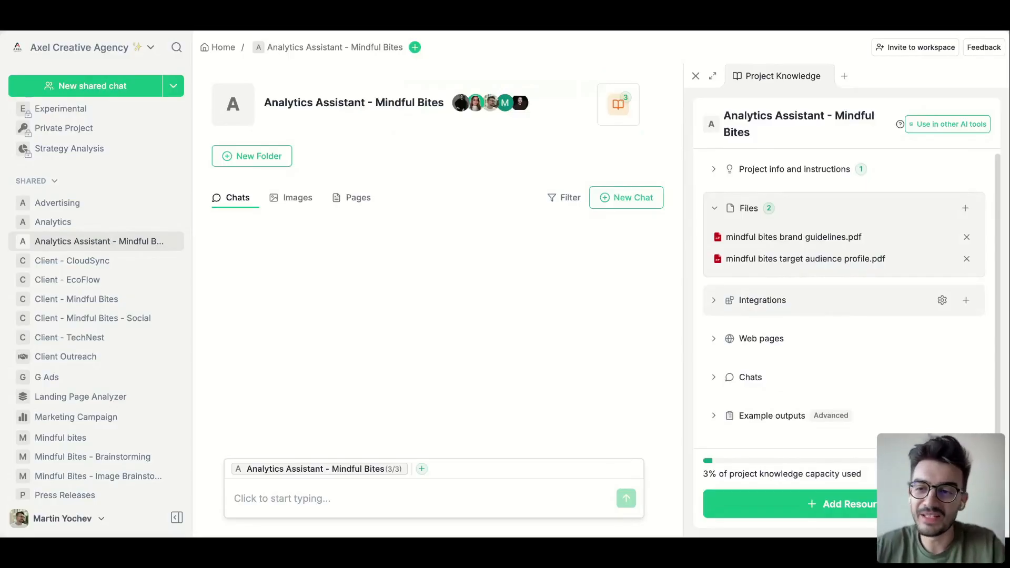
click(717, 301)
scroll(819, 305, down, 2)
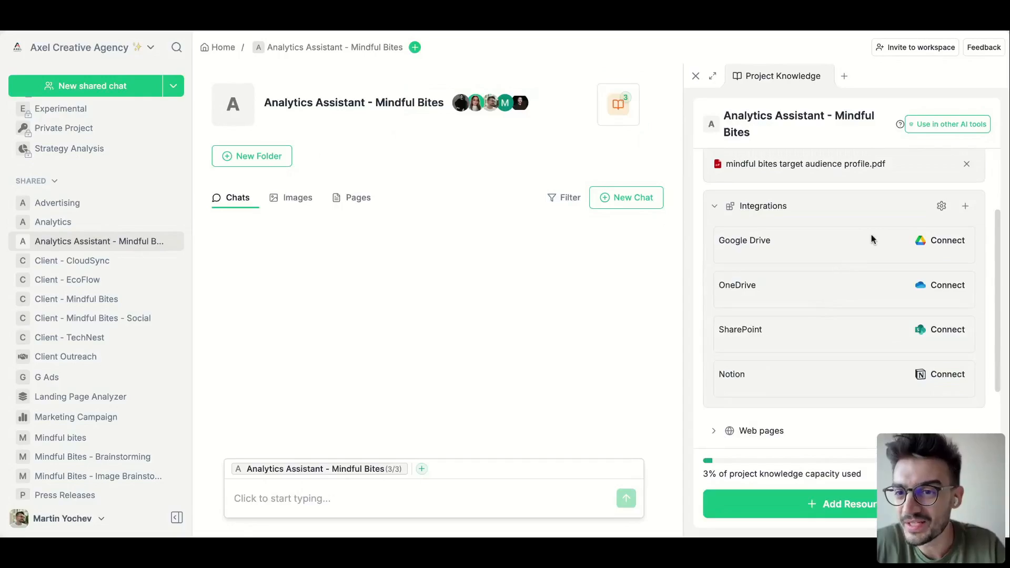
scroll(853, 257, down, 2)
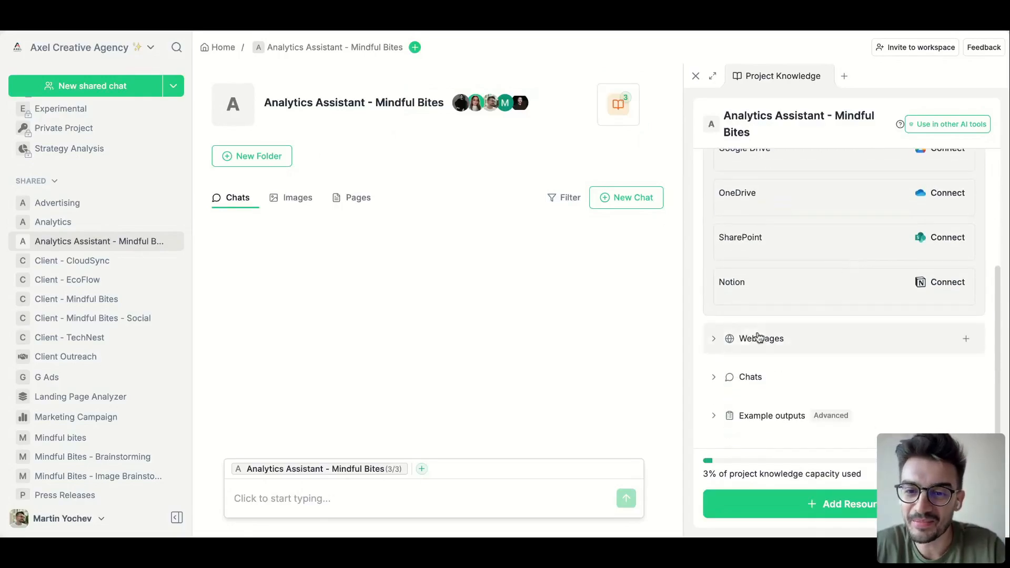
click(721, 339)
click(726, 308)
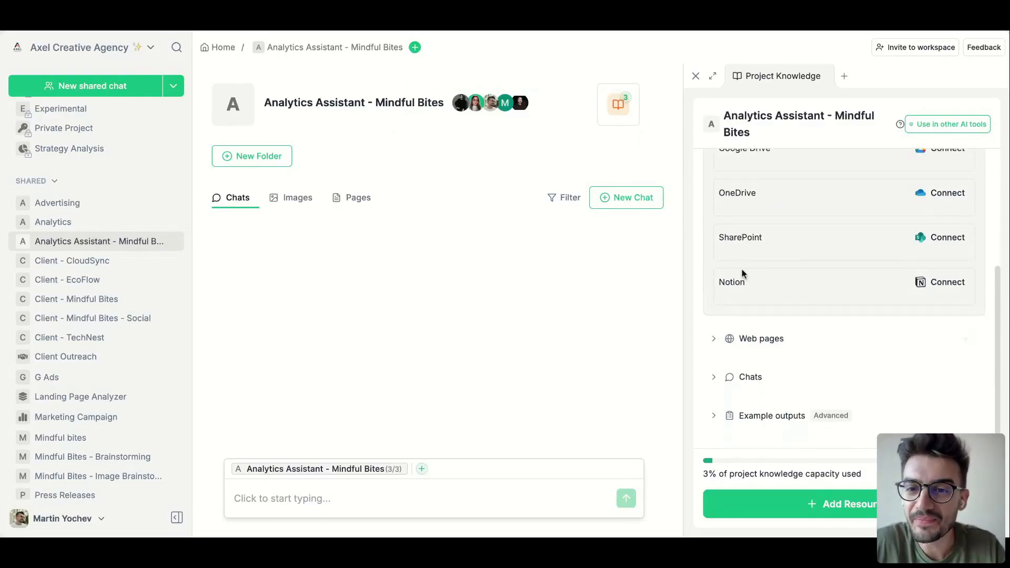
scroll(731, 269, up, 5)
click(715, 306)
click(715, 213)
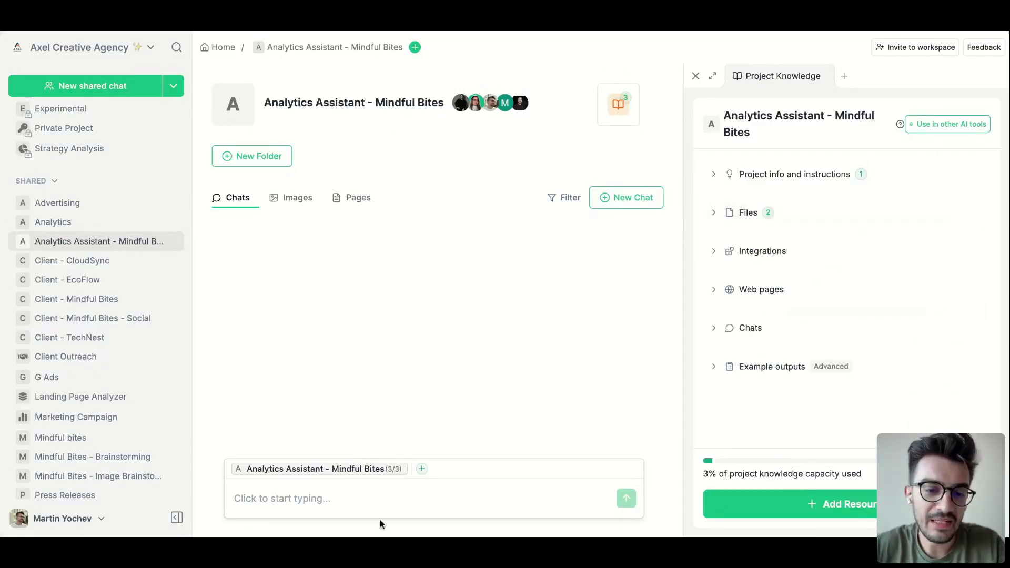
Step: Attach the existing Mindful-Bites-Ad-sets-Aug-12-2025-Sep-10-2025.csv file as context for a new chat in the project
click(380, 500)
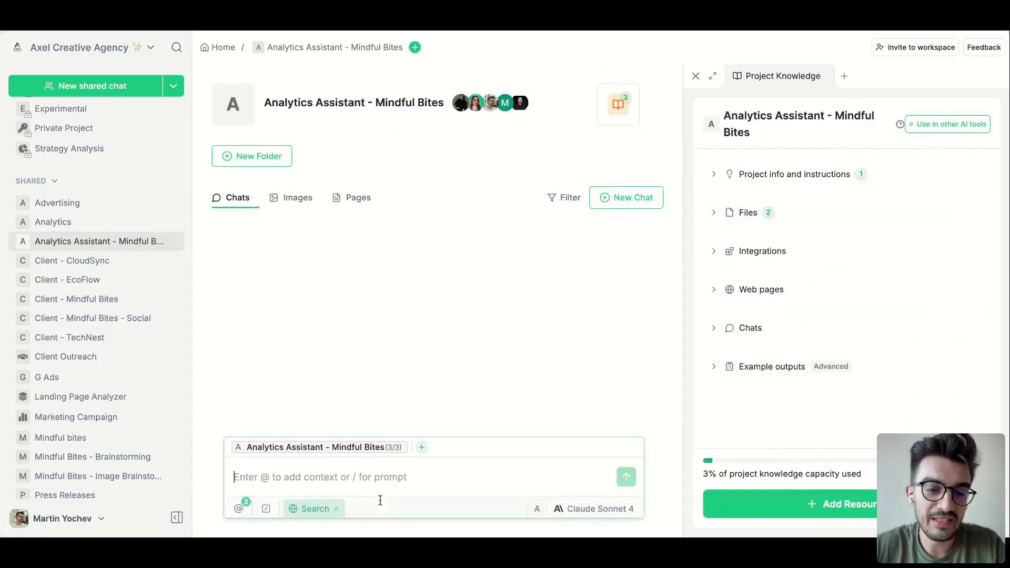
click(240, 507)
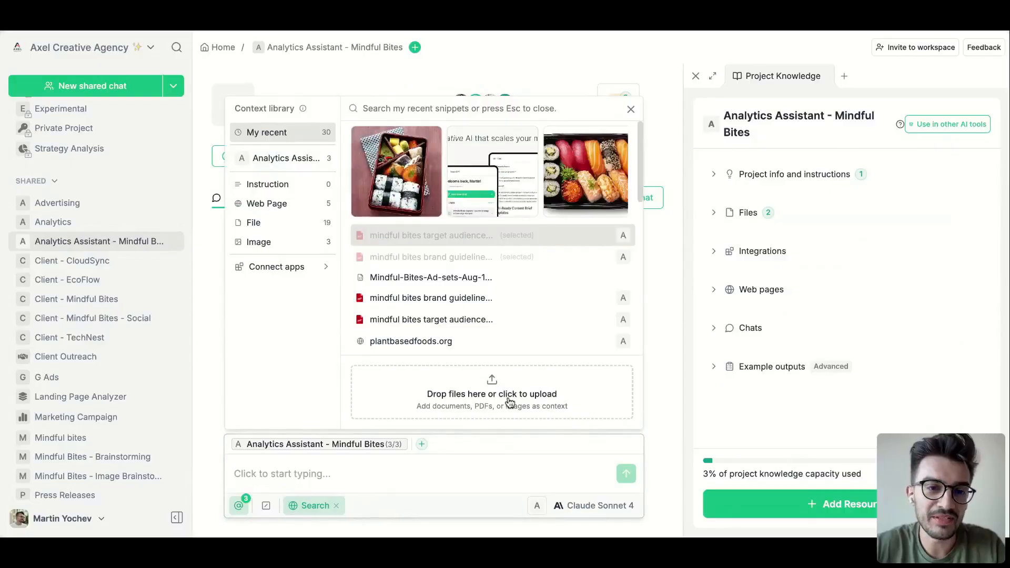
click(431, 277)
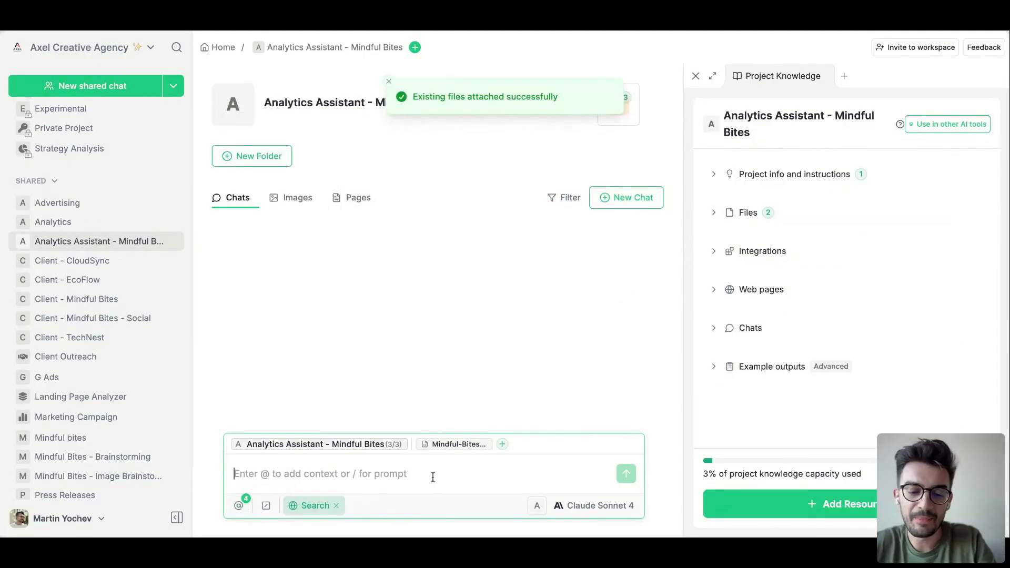
Step: Send the prompt "Analyze the results from our Meta ads in the last 30 days."
text(Anal)
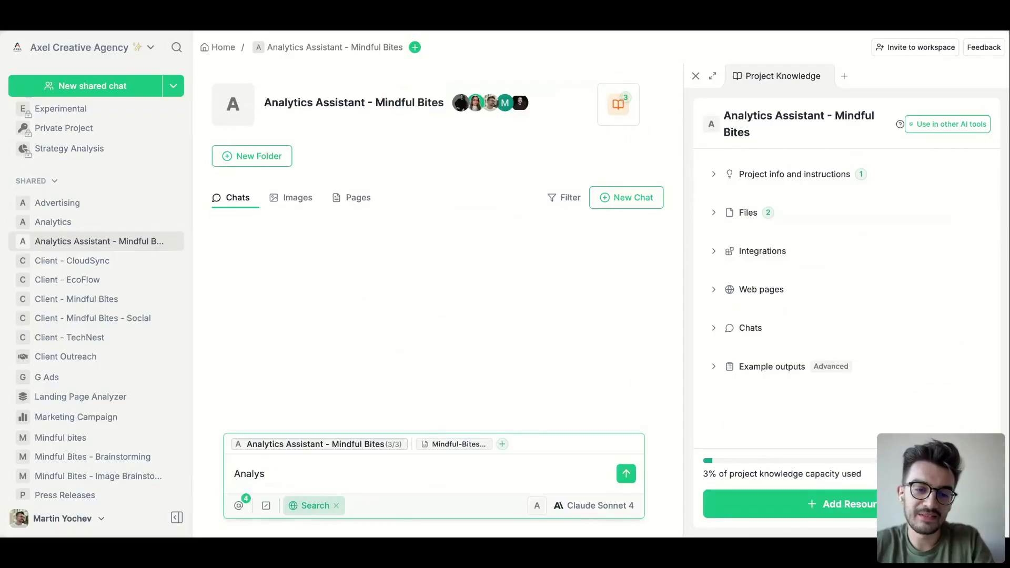
text(yze the results from our Meta ads)
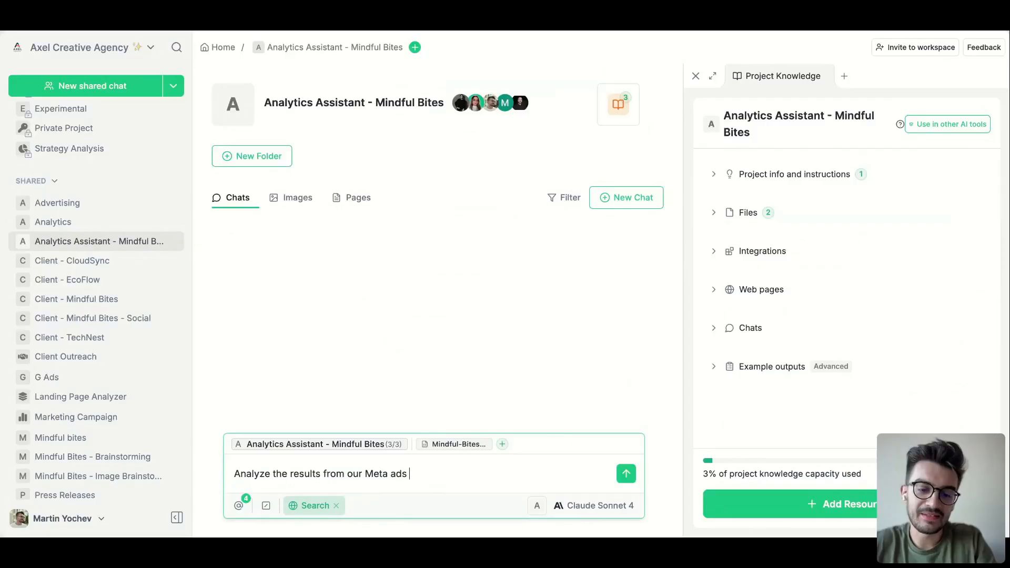
text( in the last 30 days.)
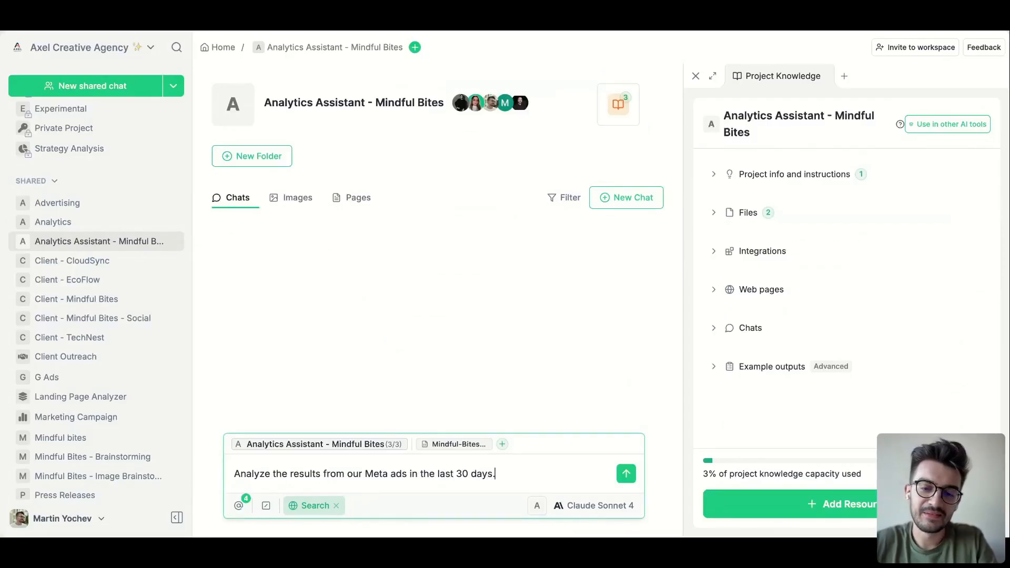
key(Return)
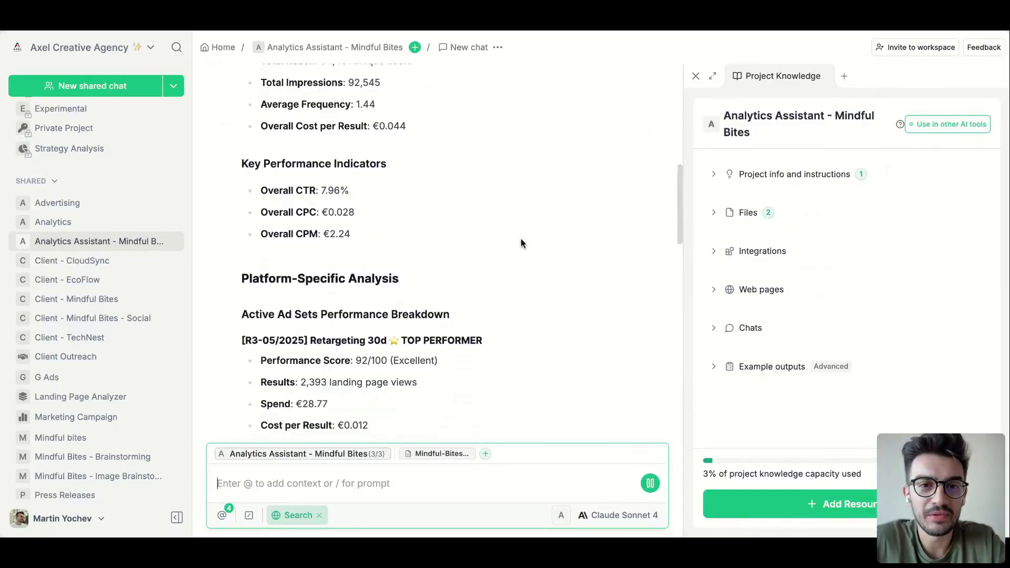
Step: Read the generated Meta ads analysis, covering ad set scores, comparisons, strengths, weaknesses, opportunities, implementation timeline and expected results
scroll(522, 242, down, 8)
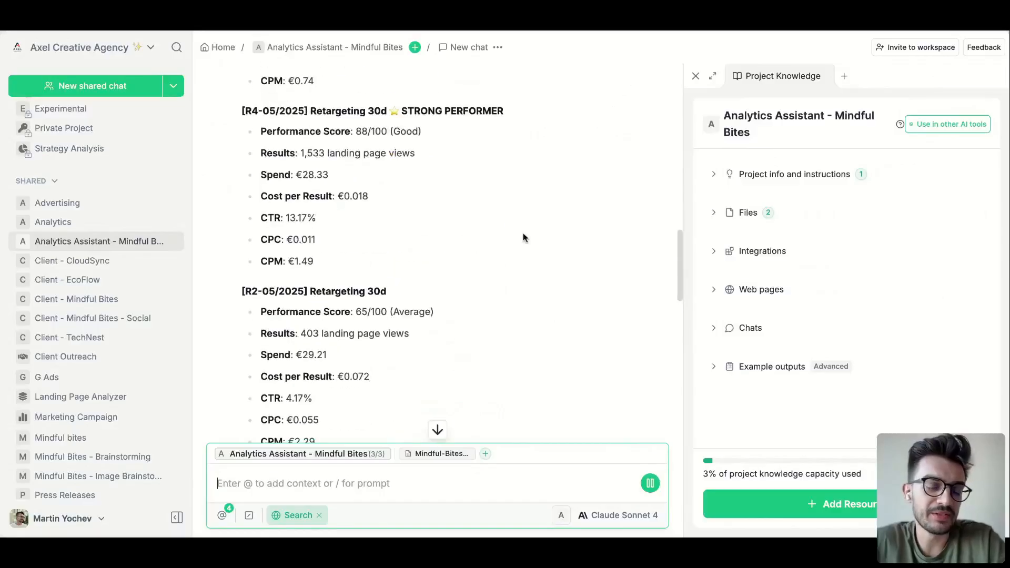
scroll(520, 239, down, 9)
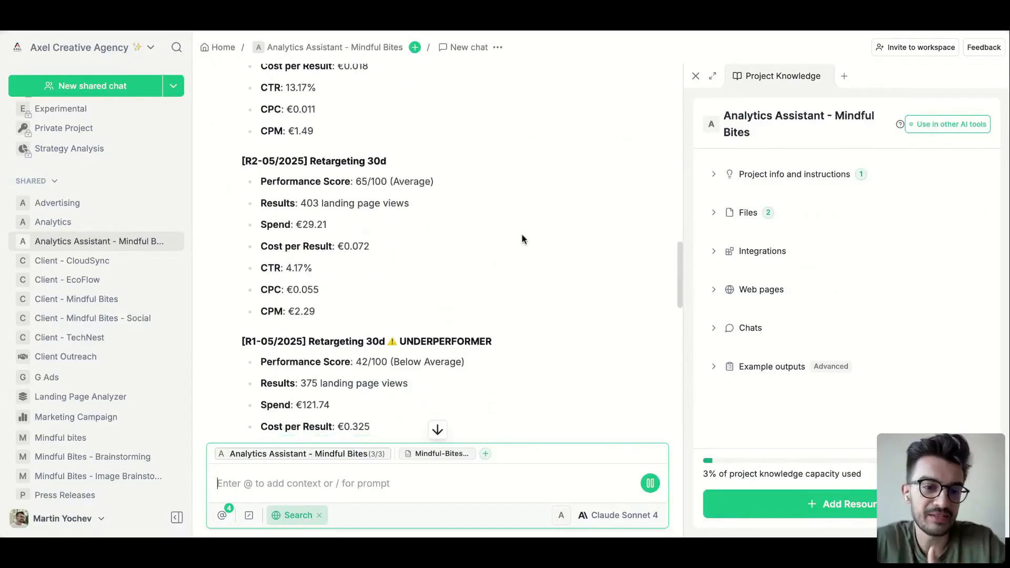
scroll(520, 242, down, 15)
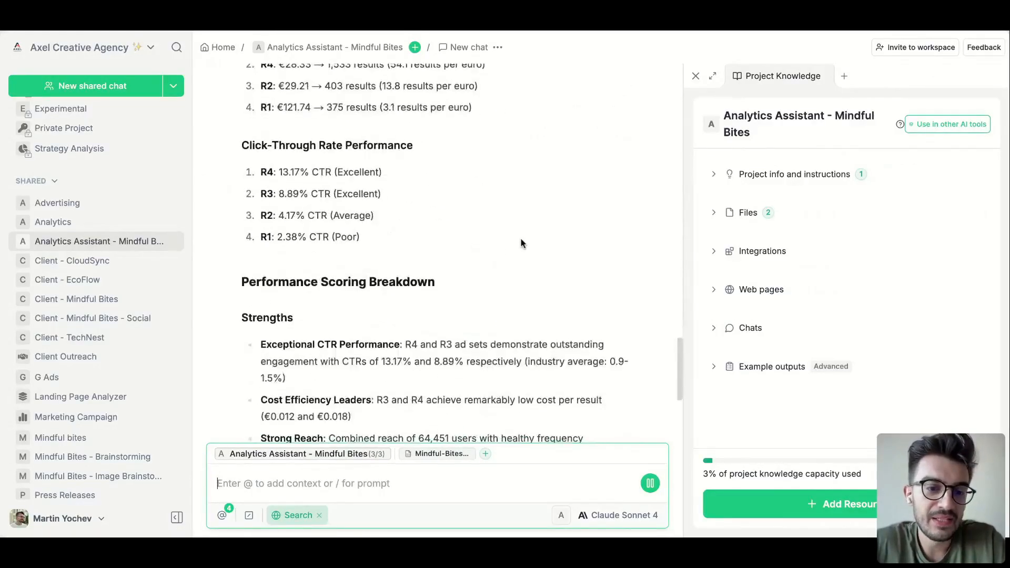
scroll(522, 238, down, 2)
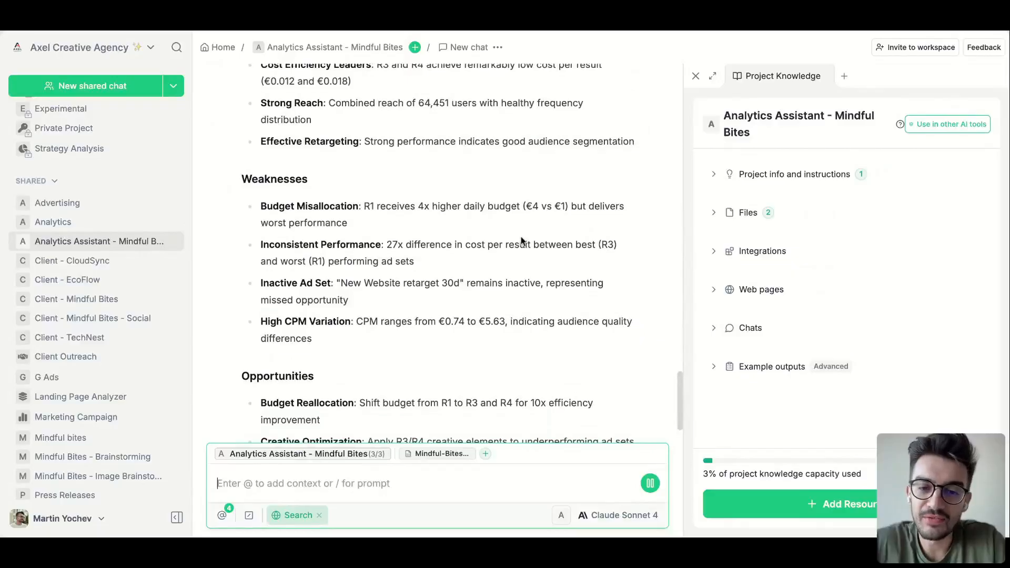
scroll(523, 235, down, 1)
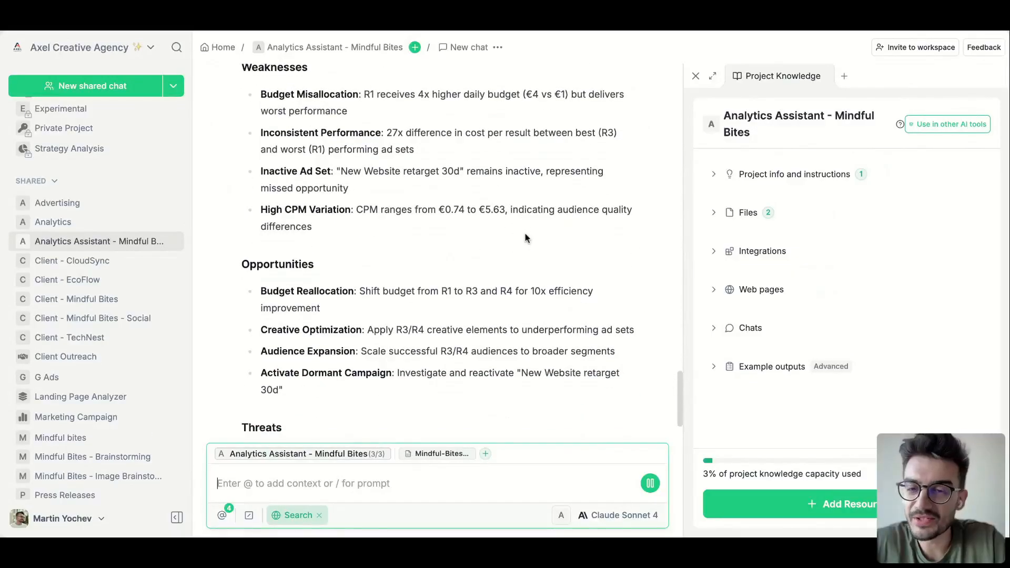
scroll(548, 241, down, 5)
scroll(569, 243, up, 20)
scroll(565, 240, up, 10)
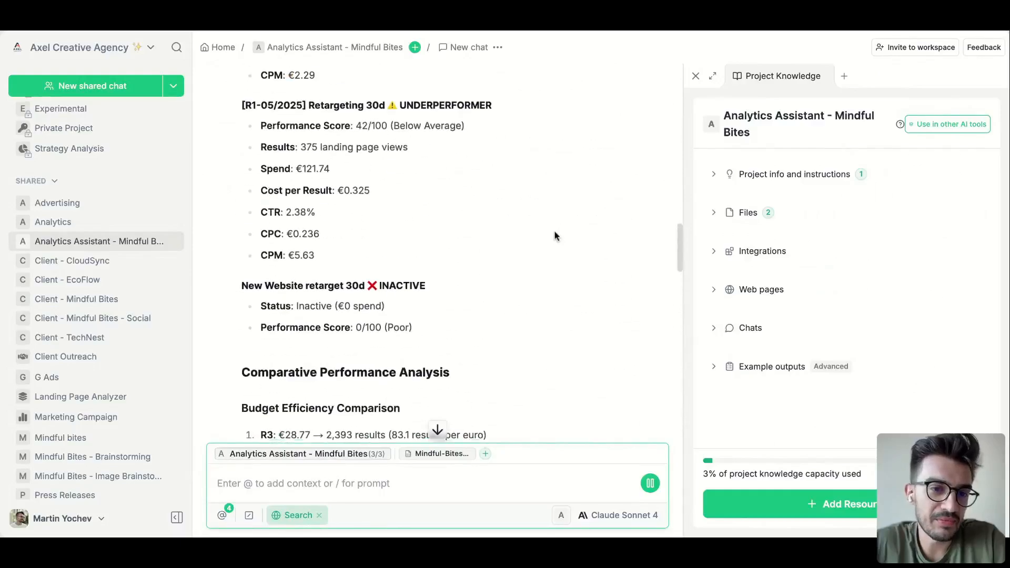
scroll(513, 237, up, 8)
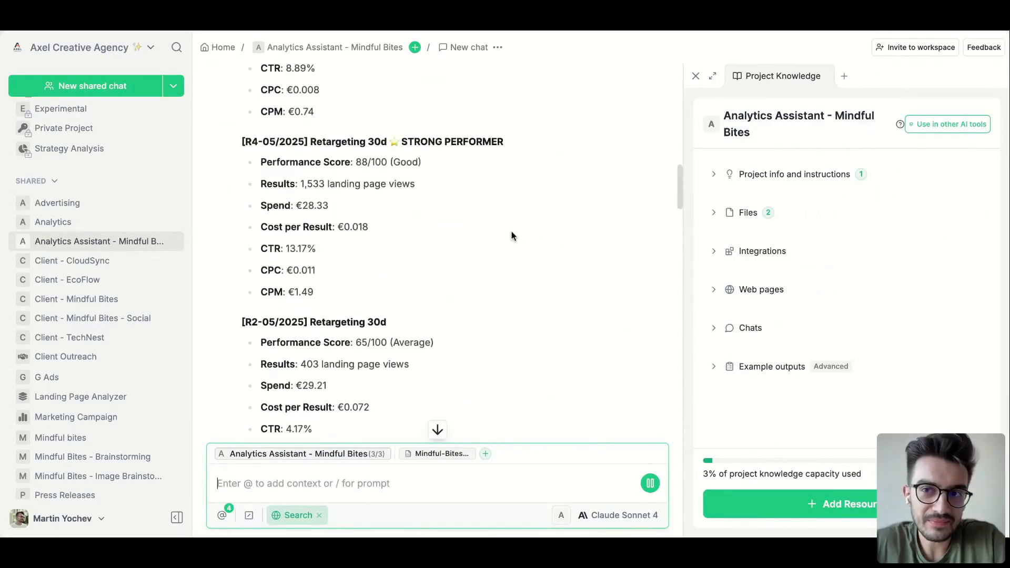
scroll(512, 232, up, 2)
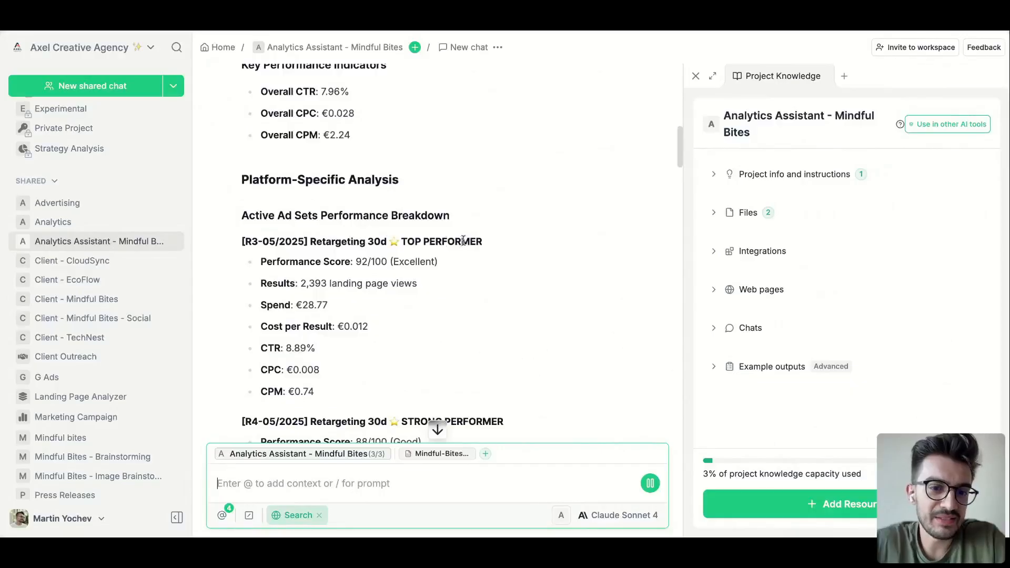
scroll(484, 251, down, 12)
scroll(484, 249, down, 10)
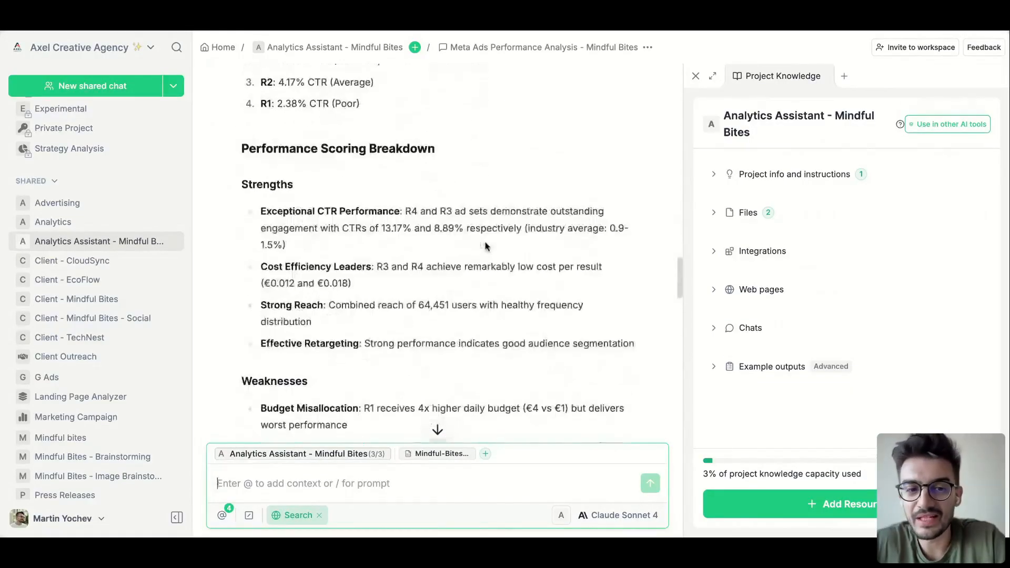
scroll(485, 246, down, 1)
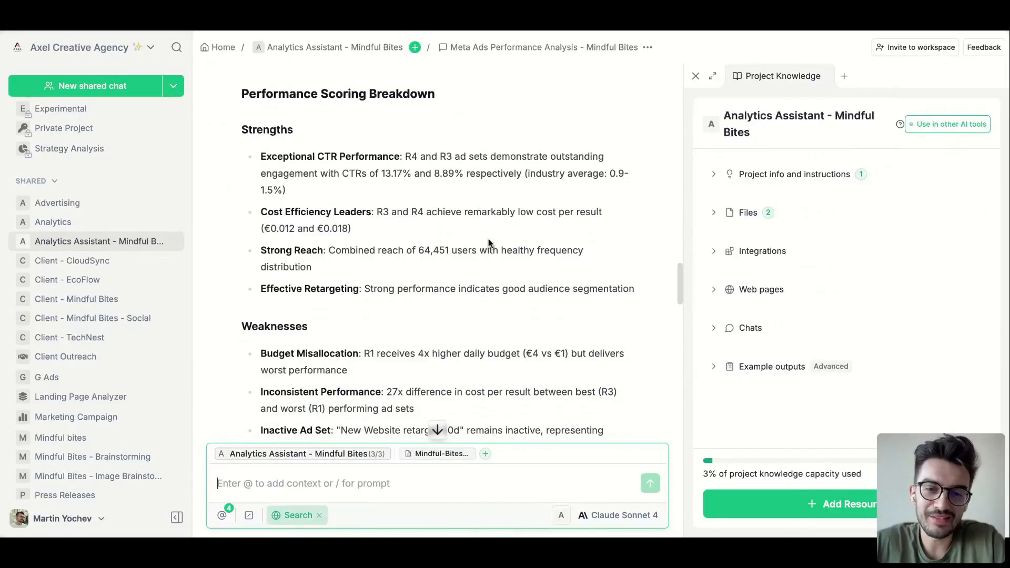
scroll(489, 243, down, 10)
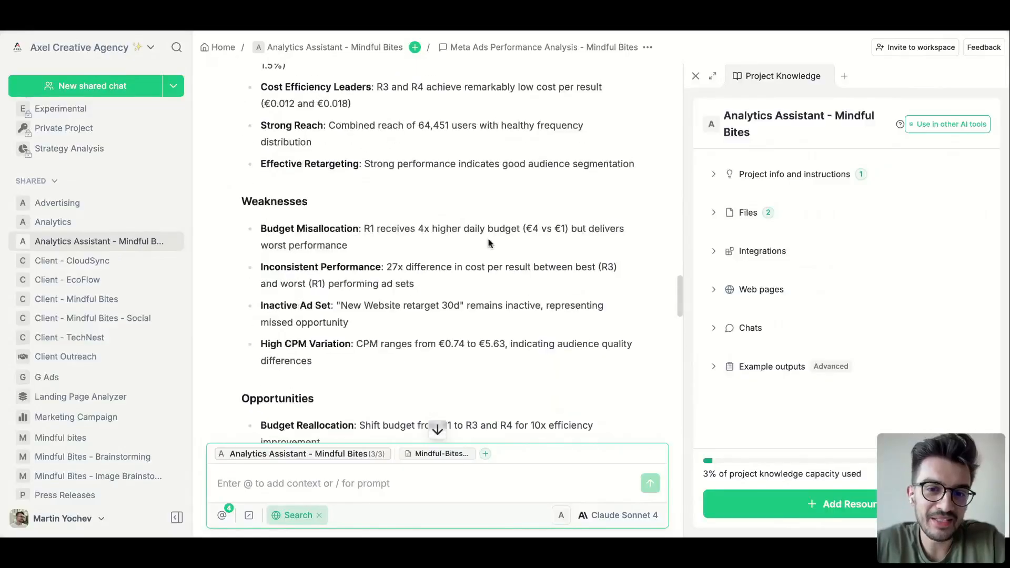
scroll(492, 242, down, 12)
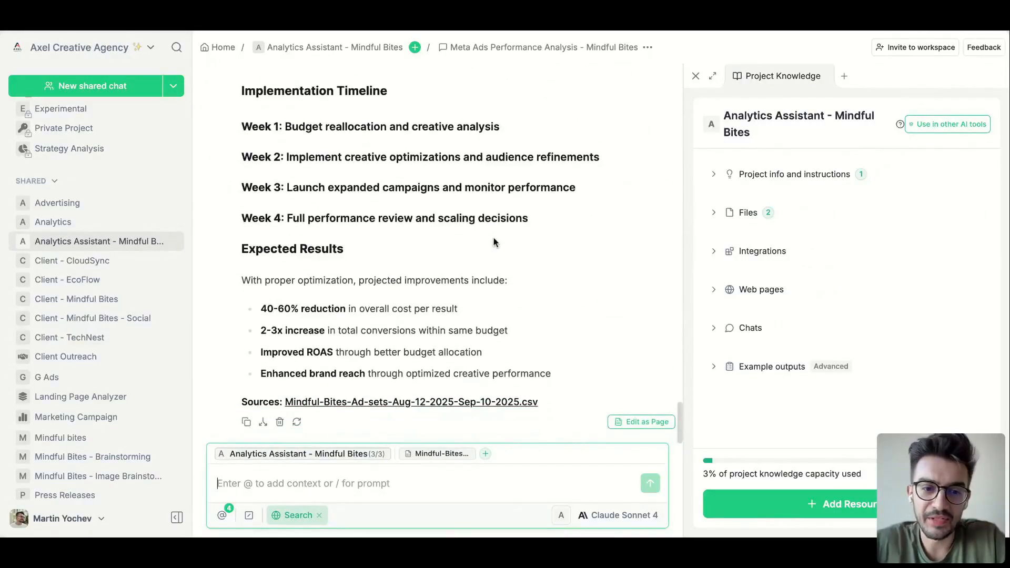
Step: Turn the Meta ads analysis into an editable page and review its metrics dashboard and ad set breakdown
click(634, 423)
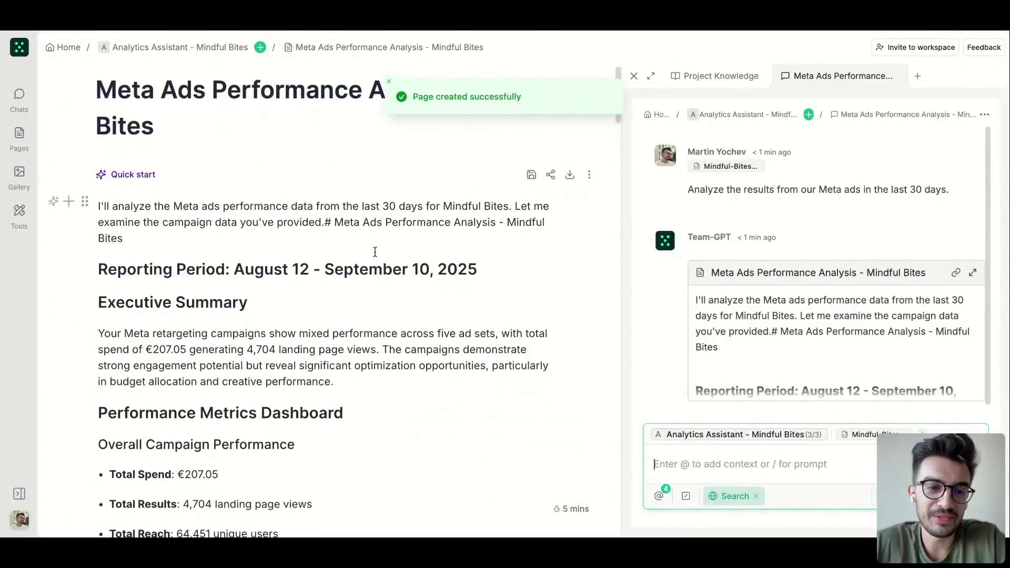
scroll(374, 253, down, 2)
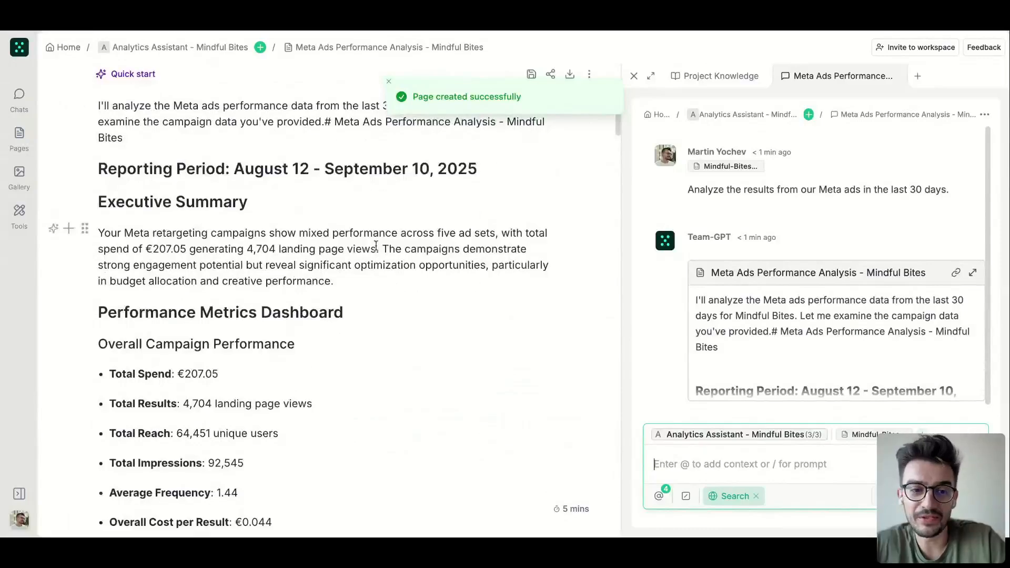
scroll(376, 246, down, 1)
scroll(346, 252, down, 5)
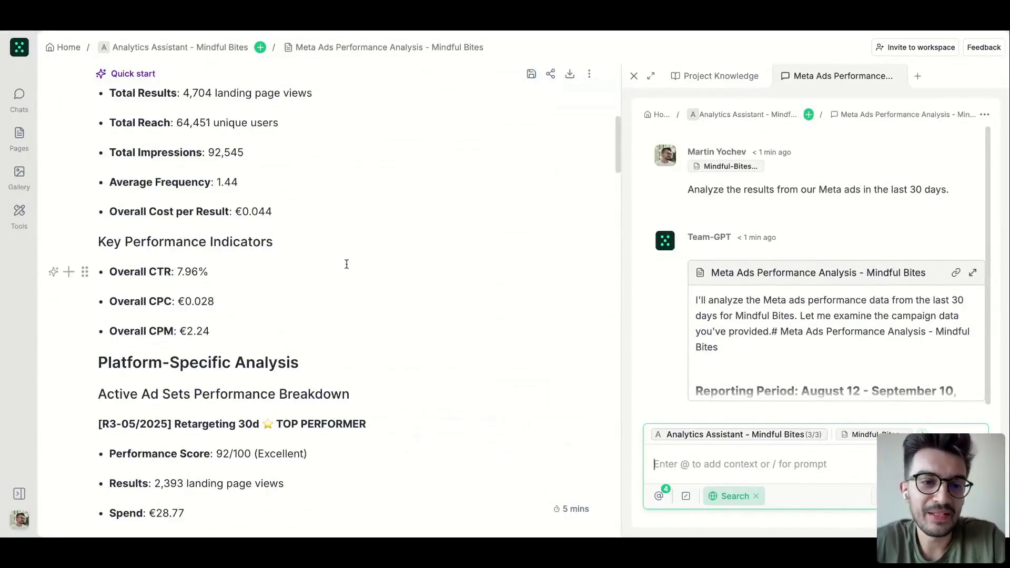
scroll(408, 218, down, 3)
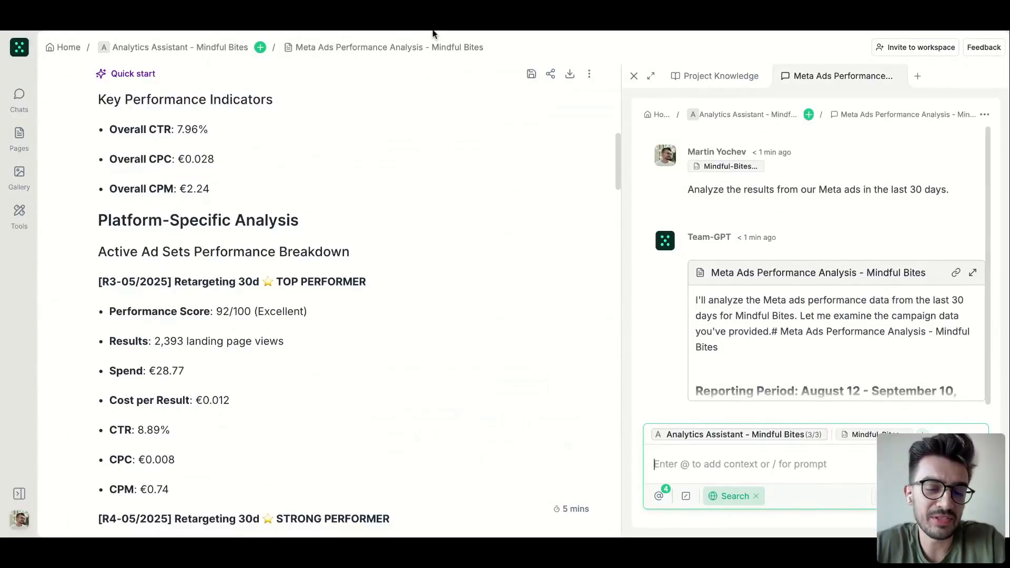
scroll(478, 154, down, 3)
drag(619, 175, 621, 175)
click(619, 173)
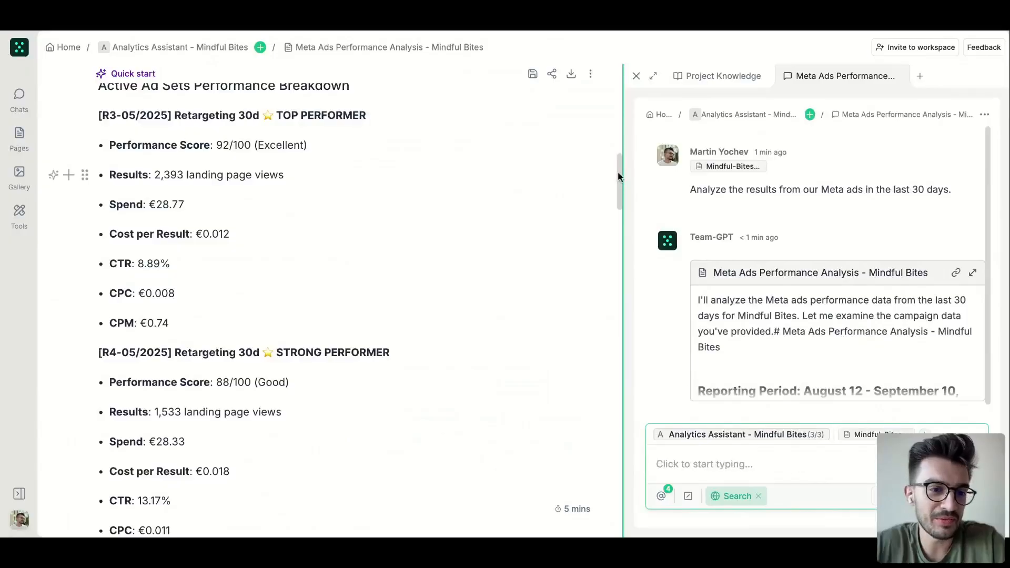